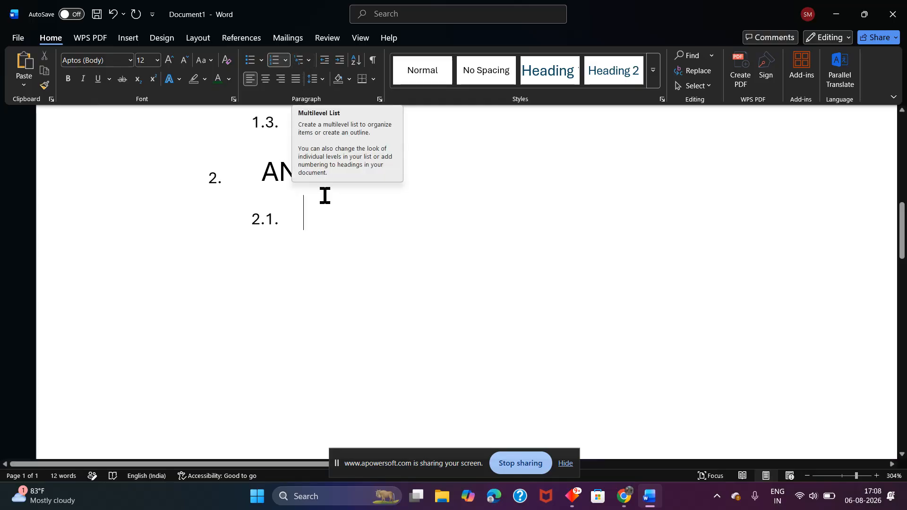
scroll(330, 203, "up", 4)
scroll(330, 205, "down", 3)
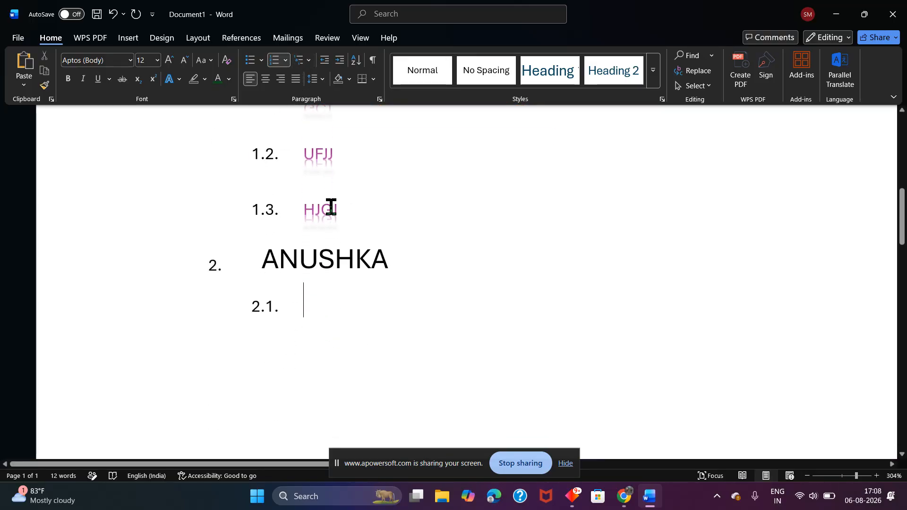
left_click(285, 60)
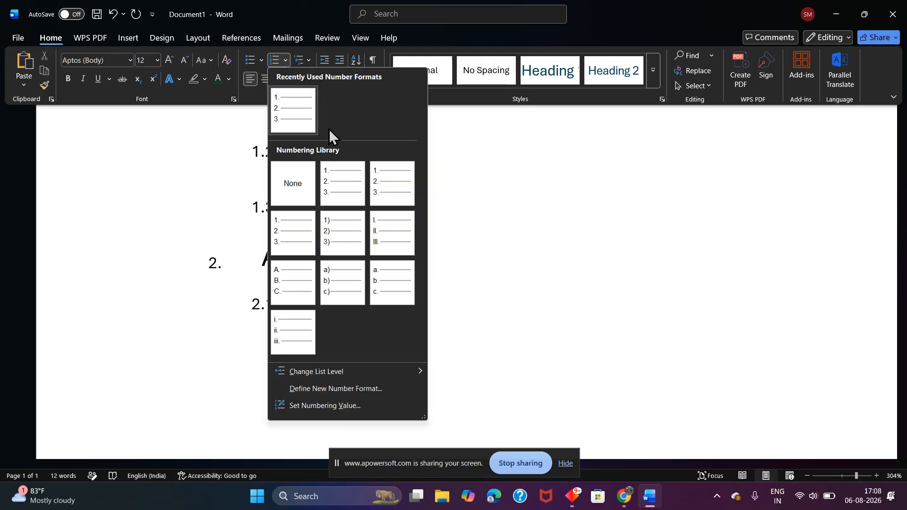
left_click(475, 236)
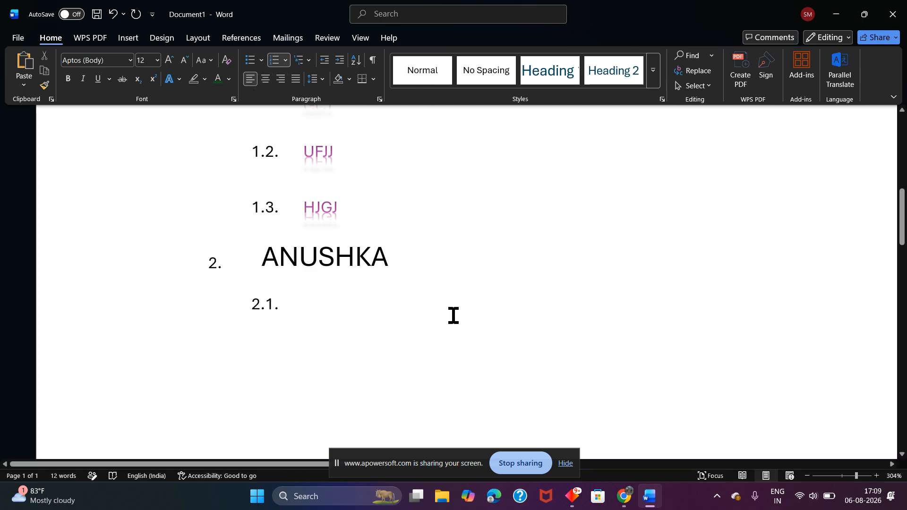
Delete all content in the document, close it without saving, and return to the desktop.
scroll(452, 314, "up", 3)
scroll(393, 391, "down", 9, "ctrl")
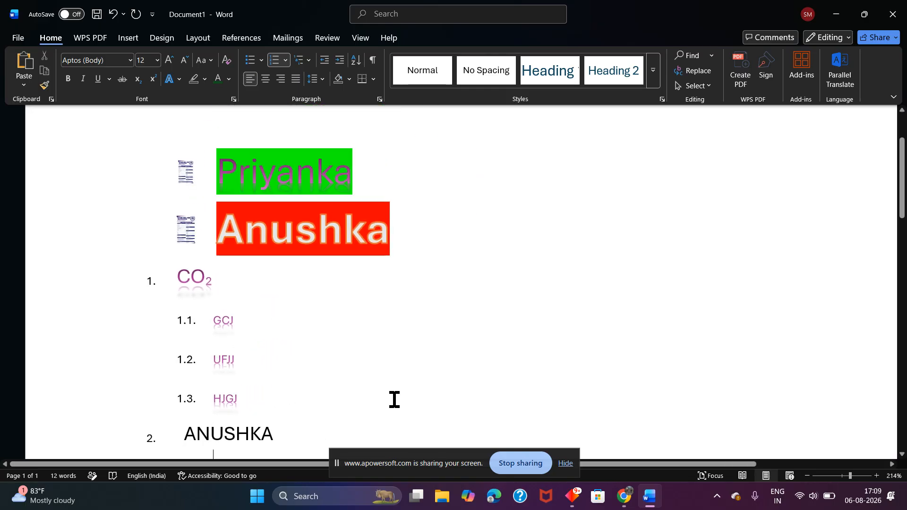
key("ctrl+a")
key("Delete")
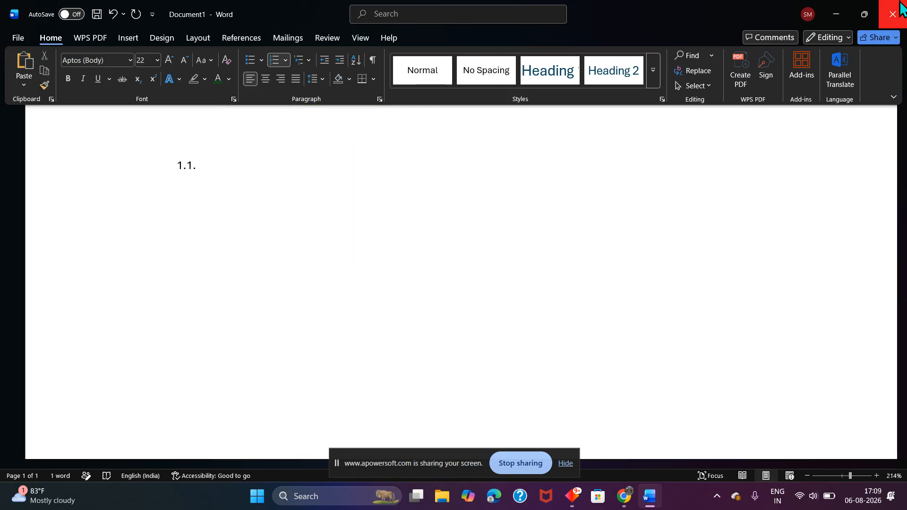
left_click(892, 15)
left_click(512, 314)
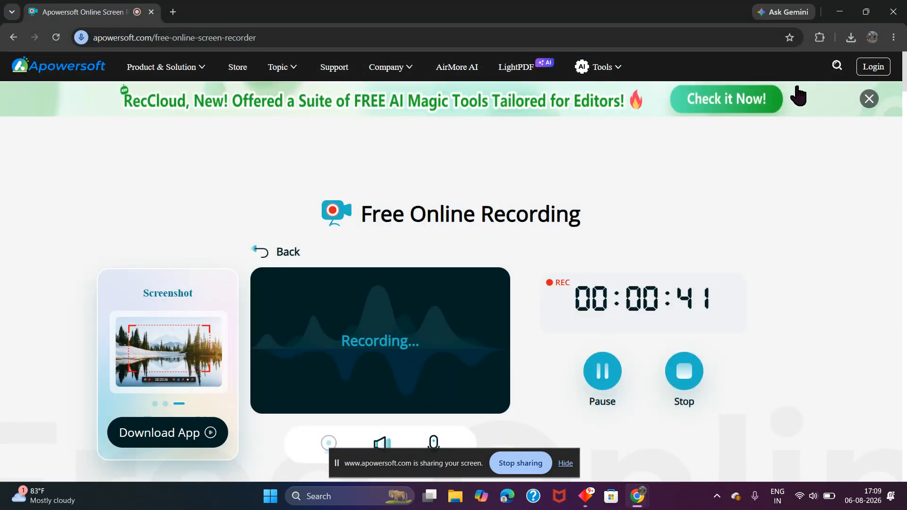
left_click(839, 12)
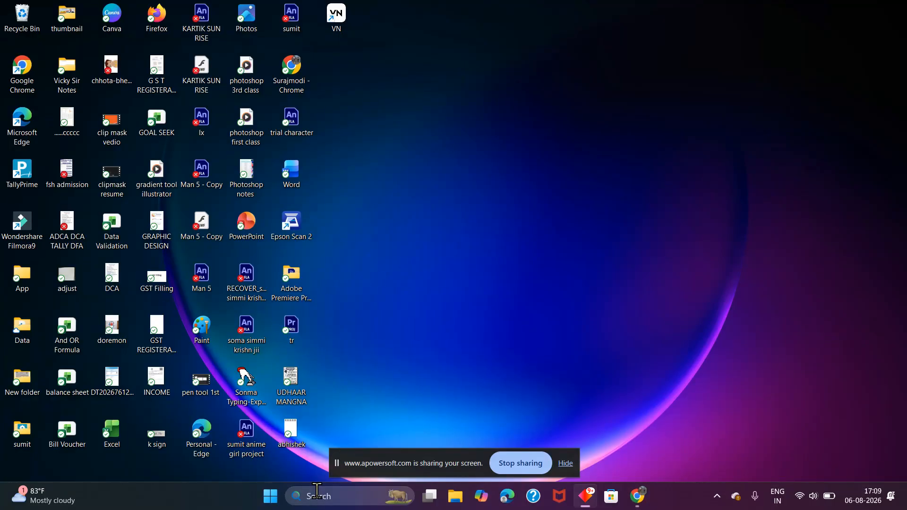
Launch Word, open the recent document "G S T REGISTERATION 2", and dismiss the OMEN Gaming Hub notification.
left_click(317, 492)
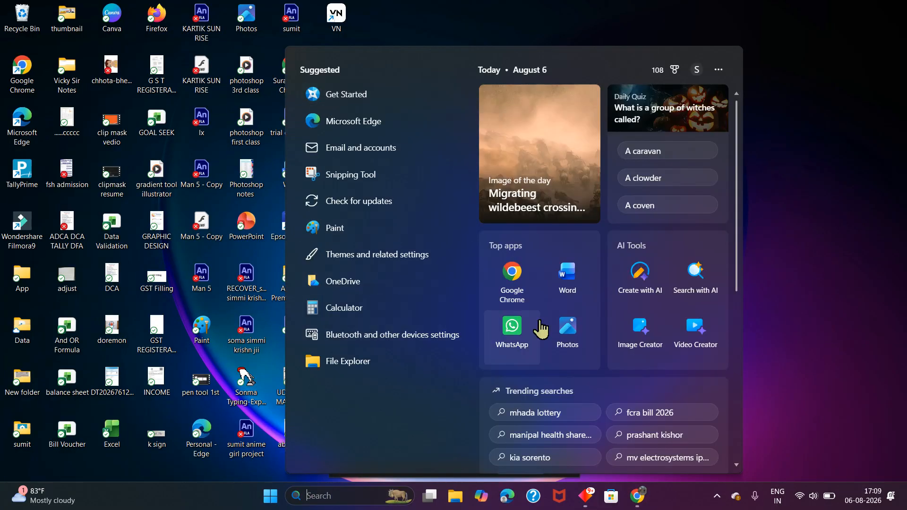
left_click(566, 279)
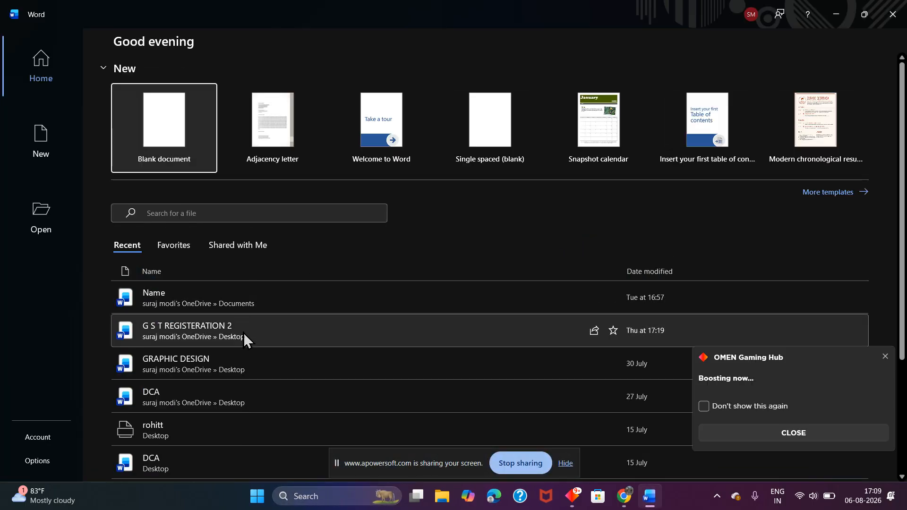
left_click(245, 334)
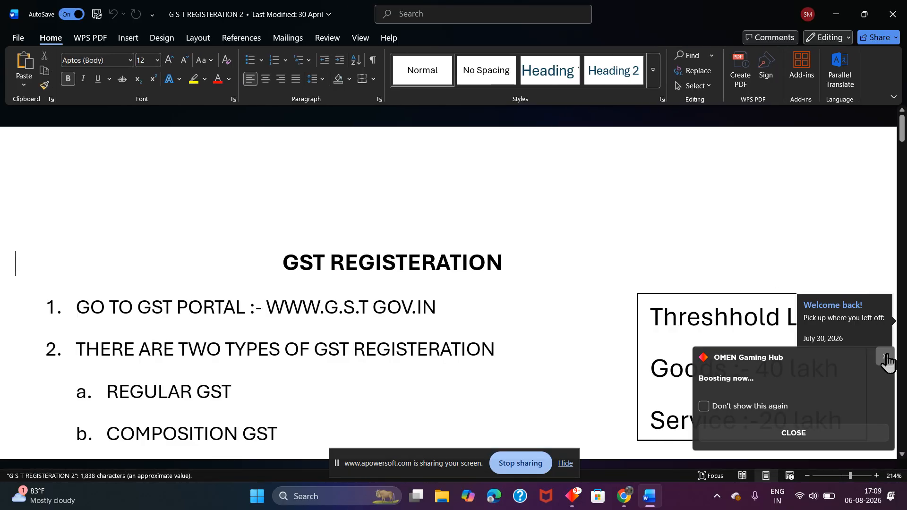
left_click(886, 358)
Copy row 2 of the GST comparison table, covering GOODS and SERVICE in both columns.
scroll(582, 276, "down", 2)
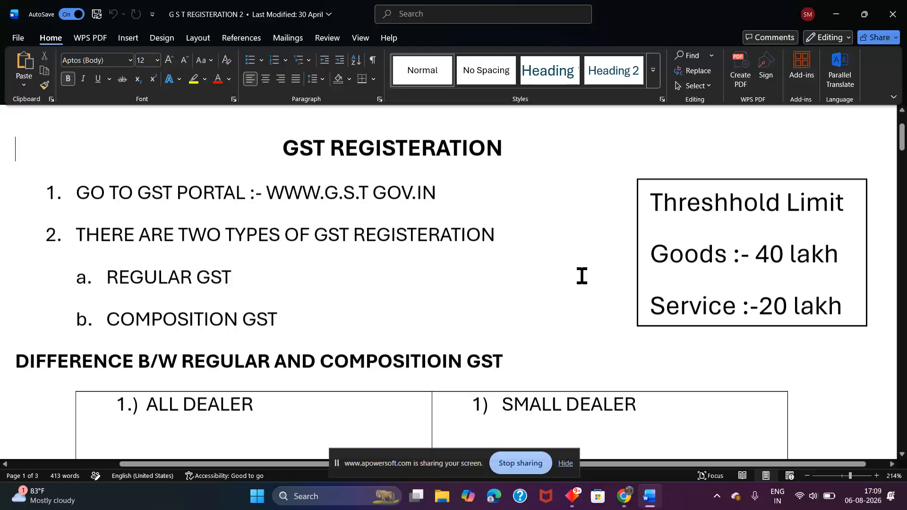
scroll(583, 278, "down", 6)
scroll(584, 280, "down", 7)
scroll(543, 331, "down", 3)
scroll(617, 325, "down", 2)
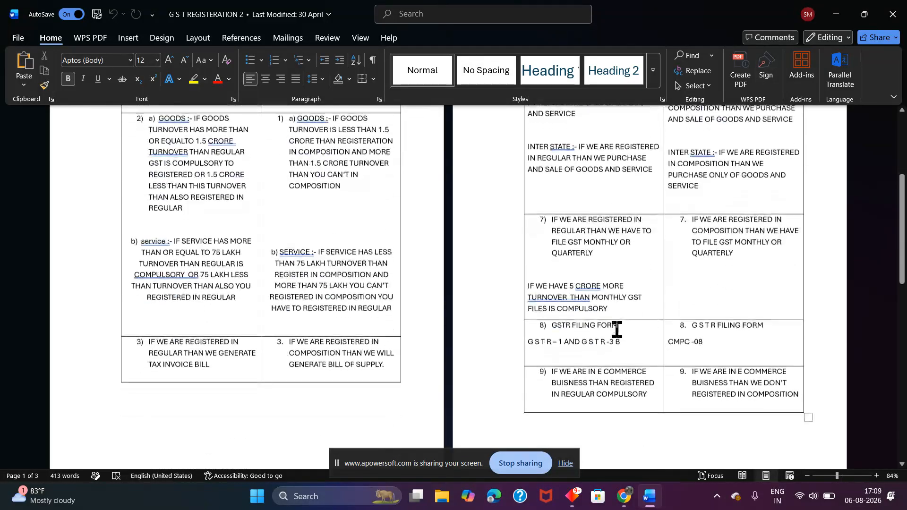
scroll(616, 329, "down", 5)
scroll(628, 340, "up", 6)
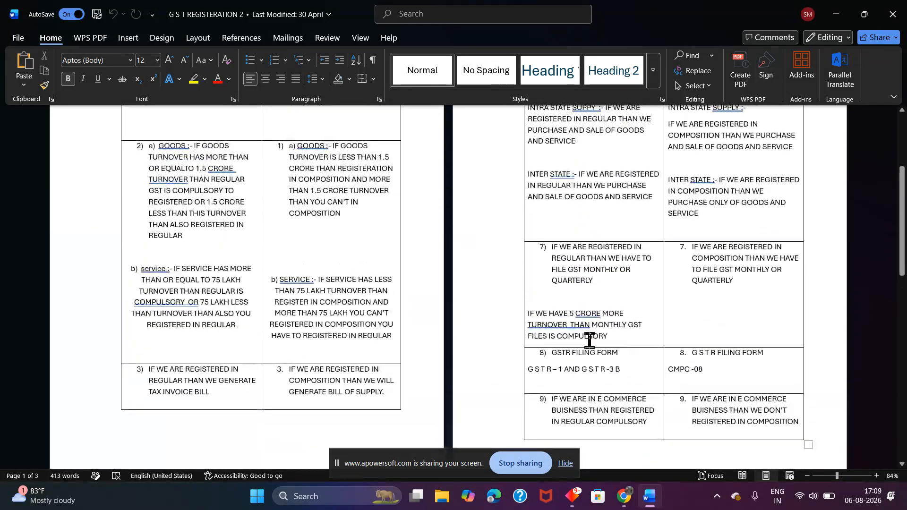
mouse_move(134, 146)
left_mouse_down()
mouse_move(340, 283)
mouse_move(343, 305)
left_mouse_up()
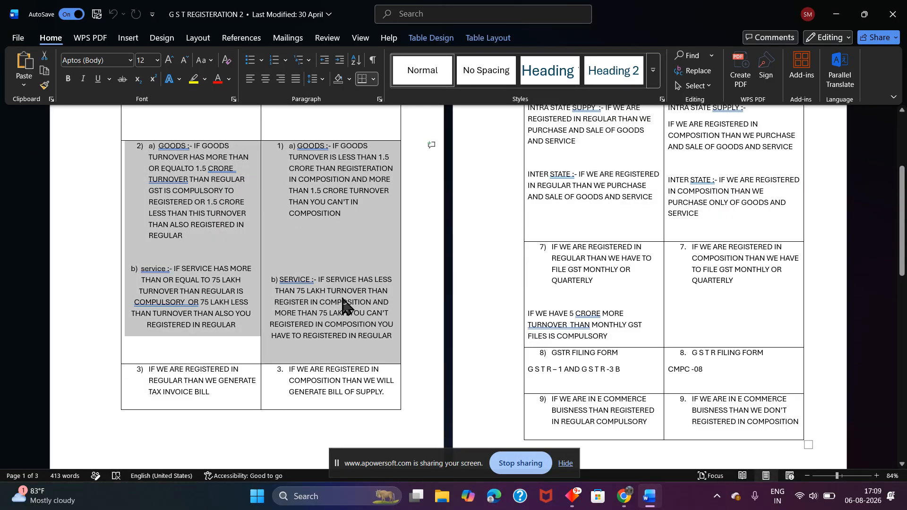
left_click(828, 16)
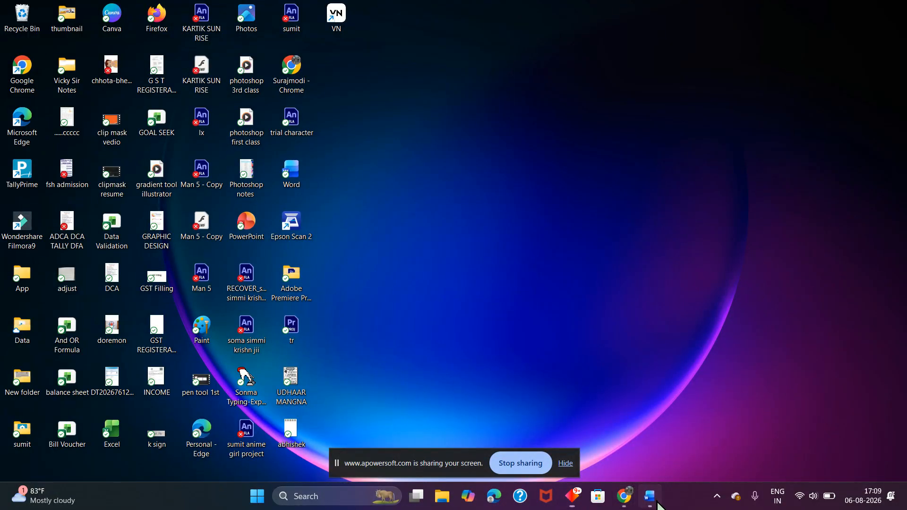
left_click(650, 497)
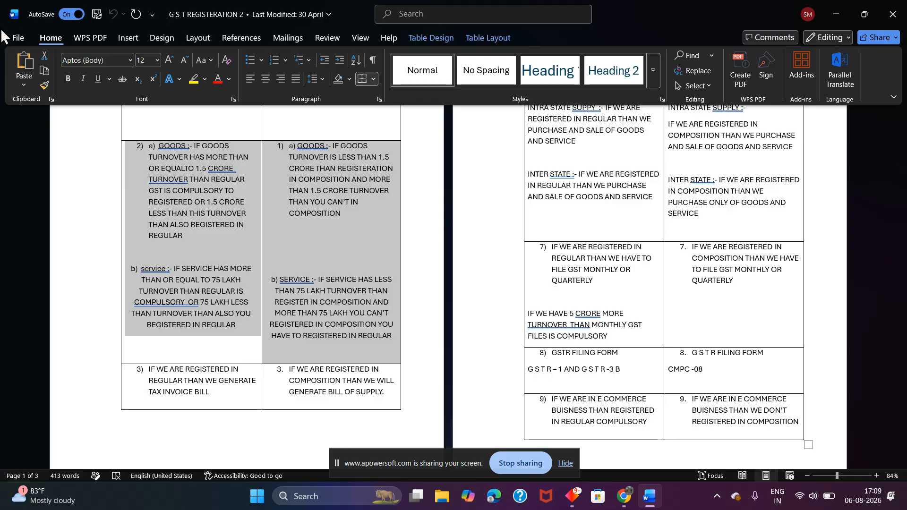
Create a new blank document and paste the copied table row into it.
left_click(21, 38)
left_click(31, 95)
left_click(130, 124)
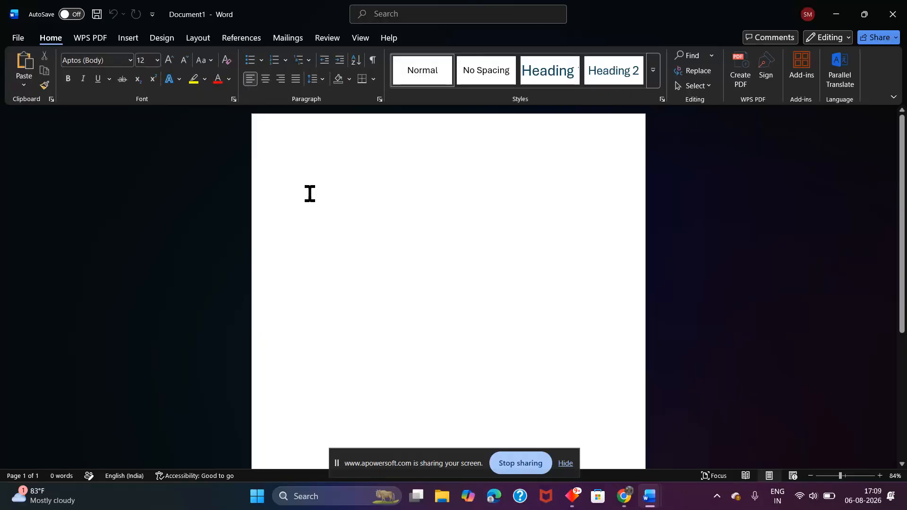
key("ctrl+v")
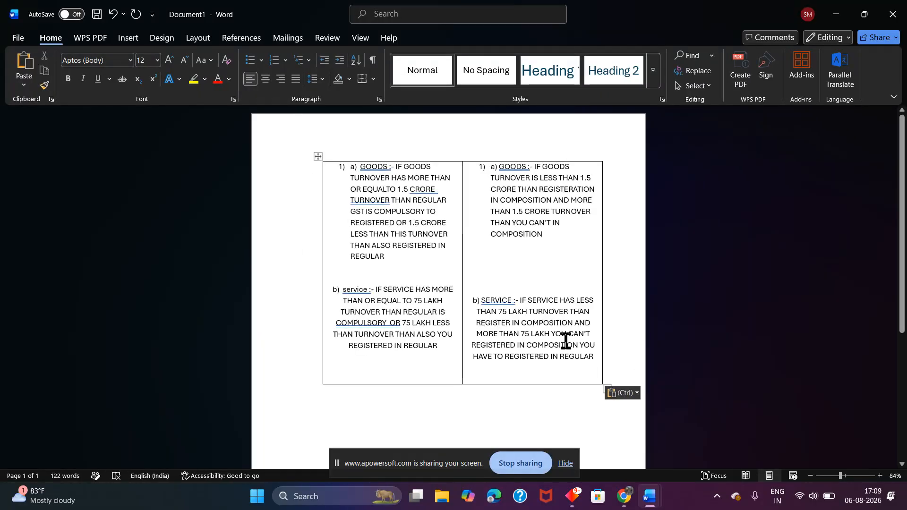
Copy the GOODS and SERVICE text from the pasted table's second column, and delete it from that cell.
left_click_drag(589, 356, 468, 170)
key("ctrl+c")
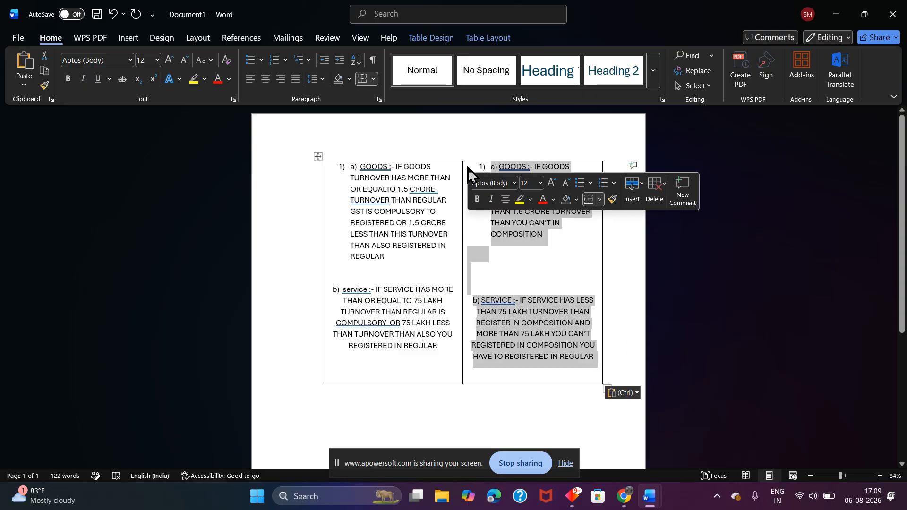
key("Delete")
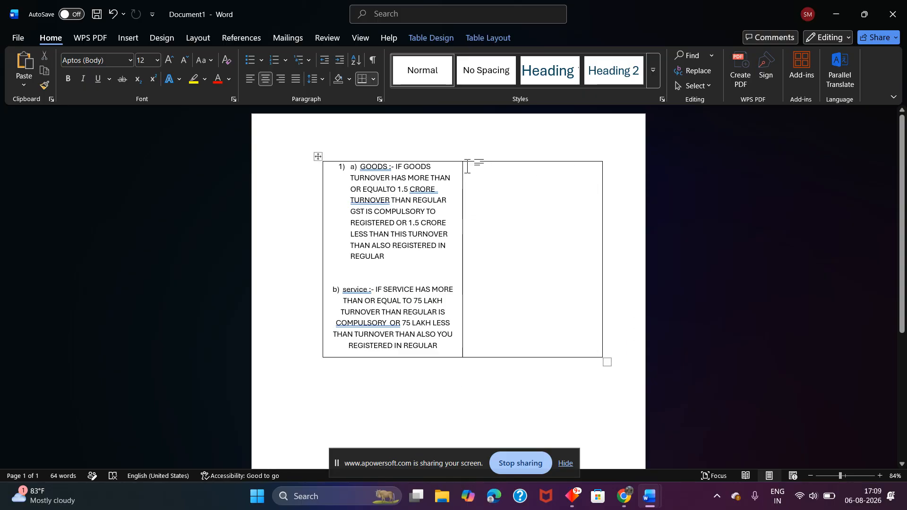
Clear the remaining text from the pasted table and delete the empty table.
left_click_drag(257, 151, 624, 348)
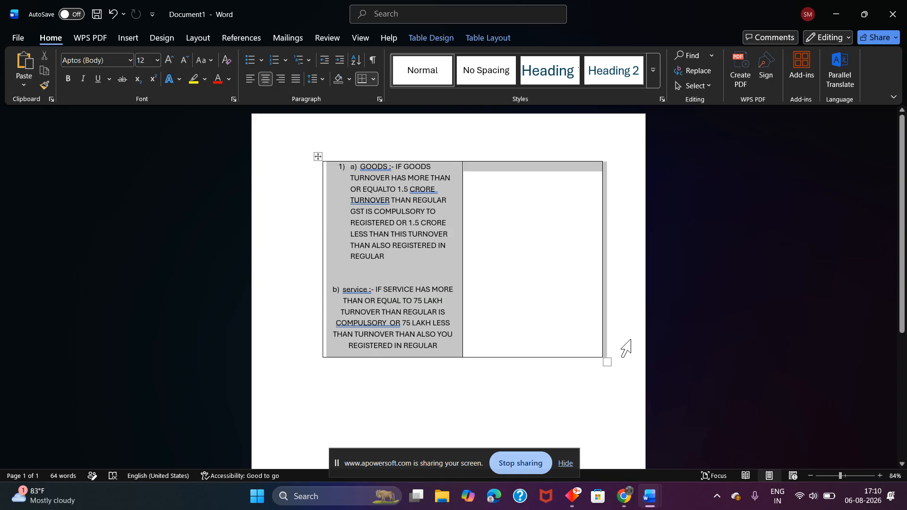
key("Delete")
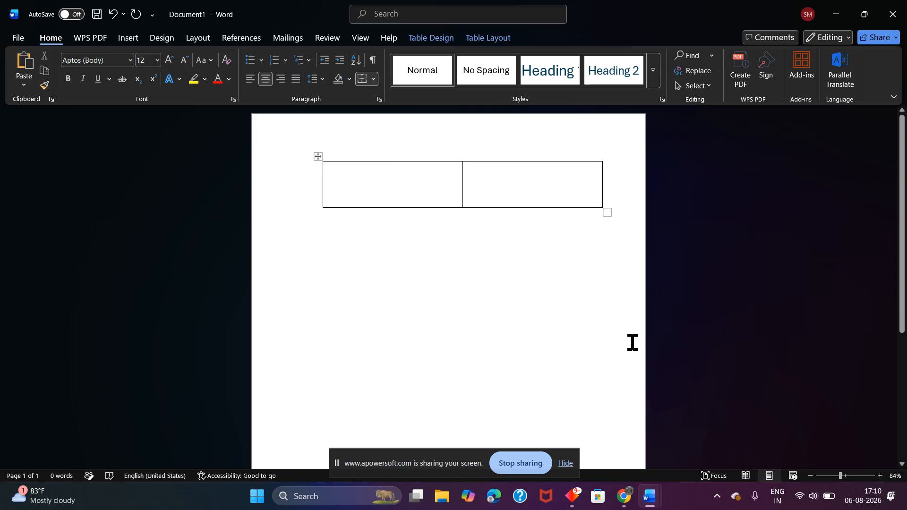
left_click_drag(607, 211, 279, 149)
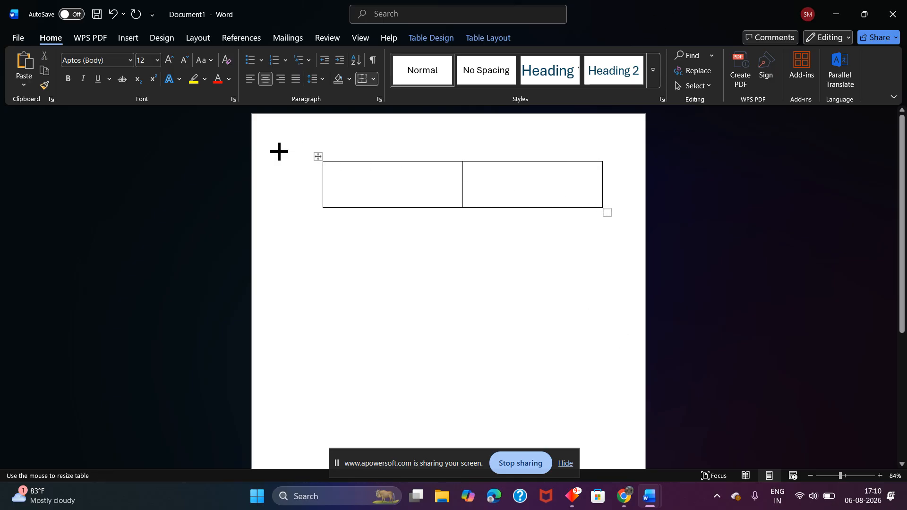
left_click(317, 156)
right_click(318, 156)
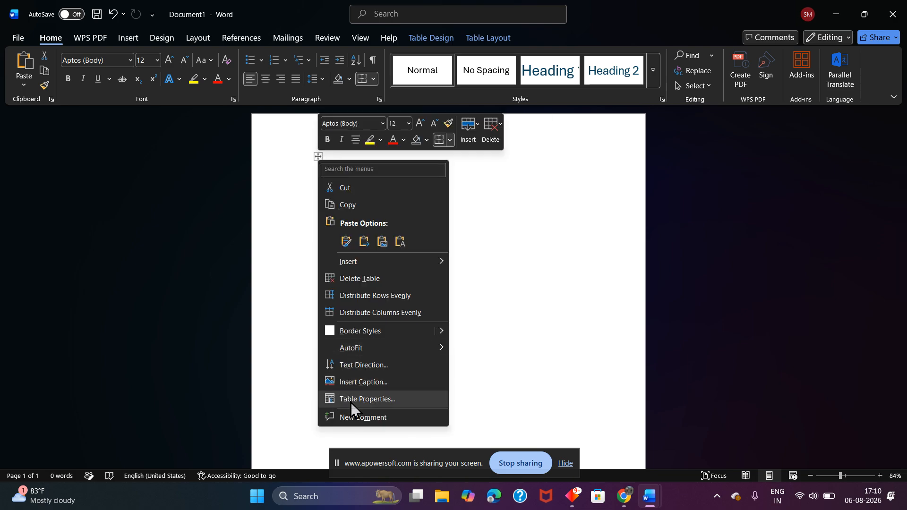
left_click(490, 129)
left_click(529, 210)
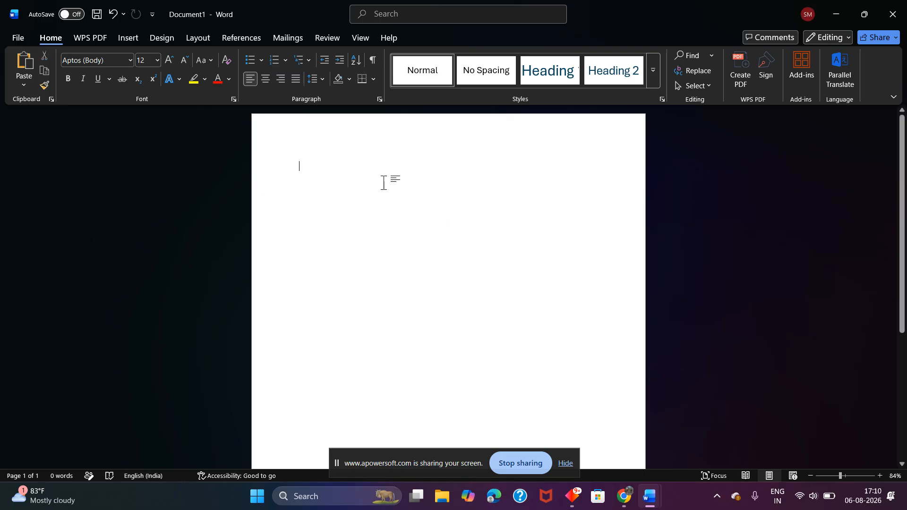
Paste the copied GOODS and SERVICE text into the blank document and reduce its line spacing to single.
key("ctrl+v")
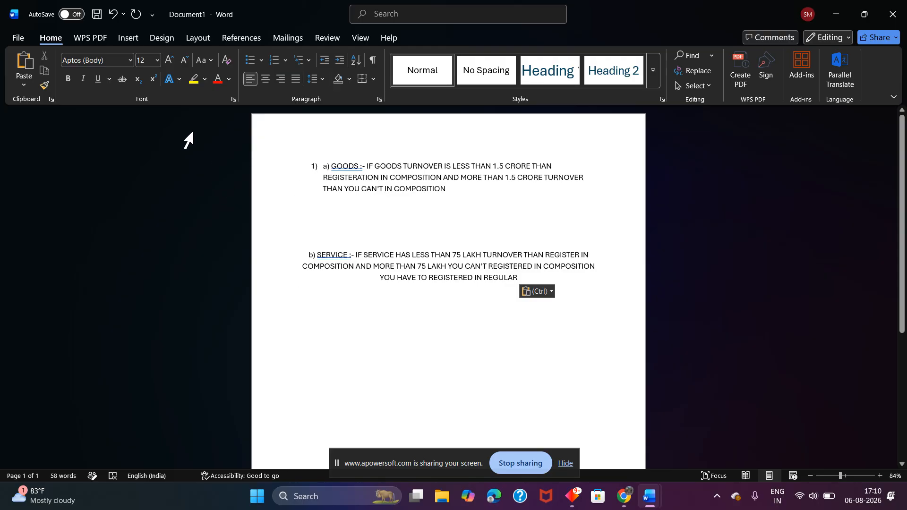
left_click_drag(311, 165, 543, 312)
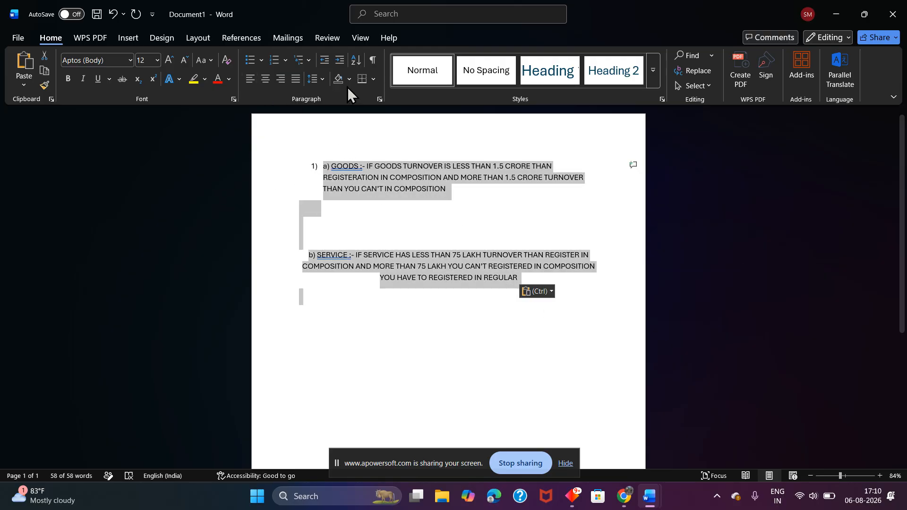
left_click(322, 80)
left_click(331, 96)
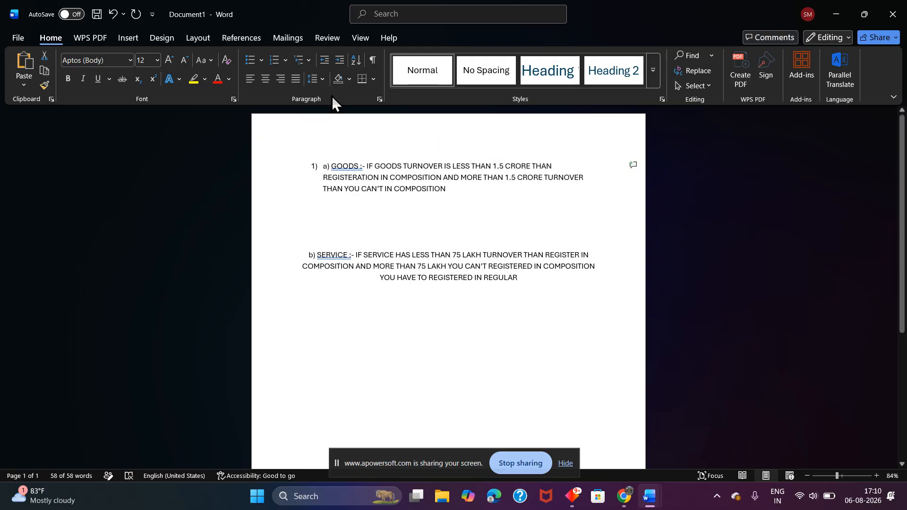
left_click(384, 218)
Try centre, right and left alignment on the numbered GOODS paragraph, and finally justify it.
left_click_drag(314, 152, 456, 189)
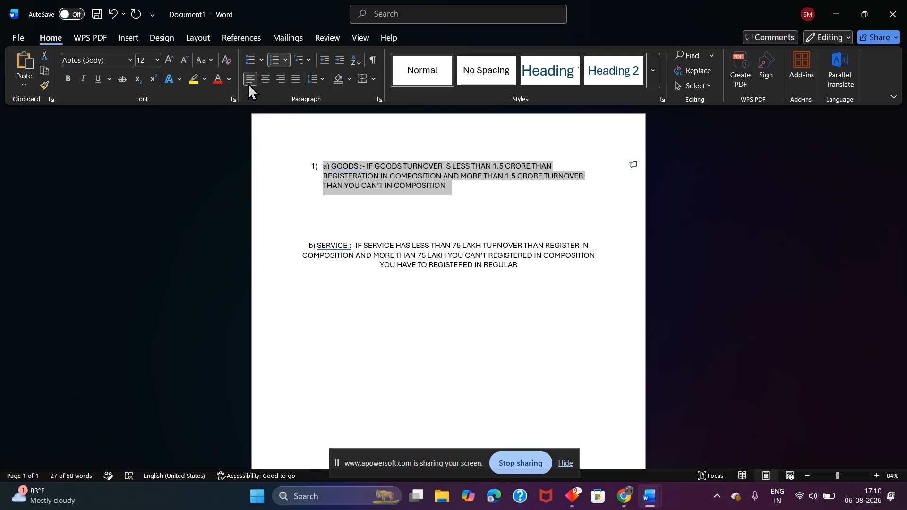
left_click(263, 81)
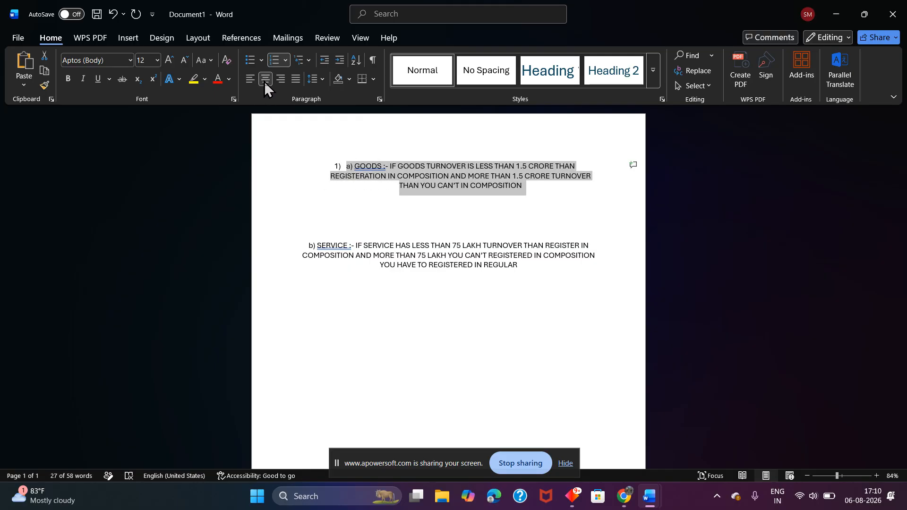
left_click(282, 79)
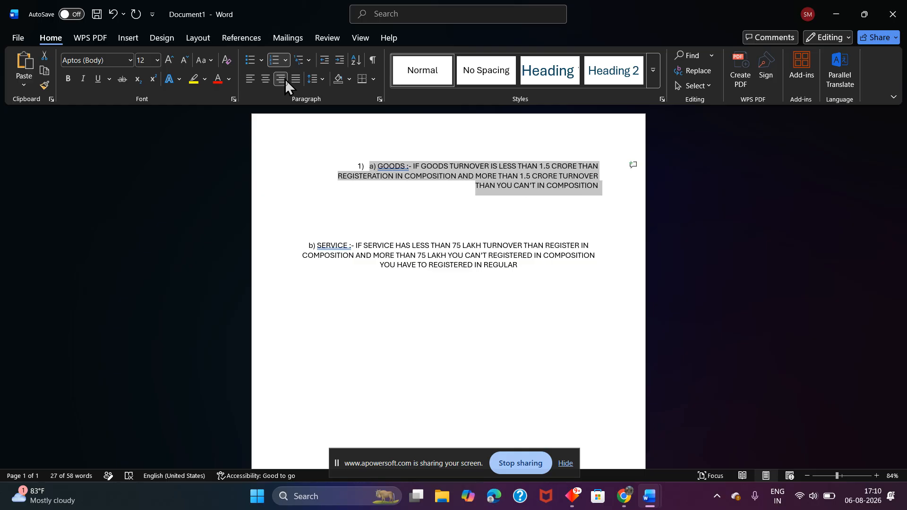
left_click(248, 81)
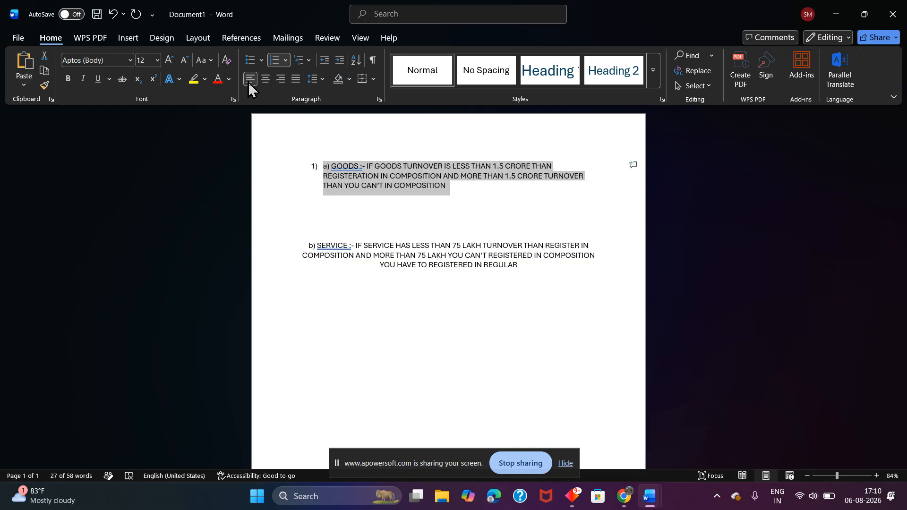
left_click(296, 80)
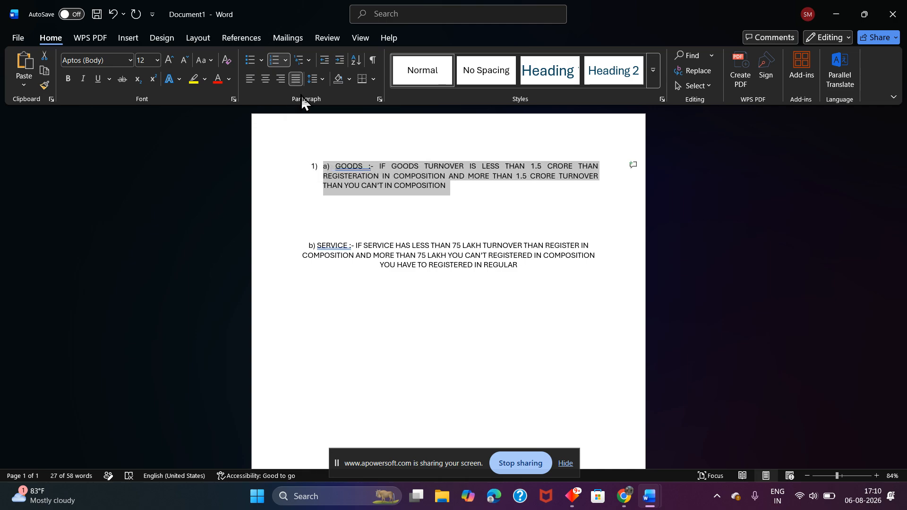
Remove the extra blank lines between the GOODS and SERVICE paragraphs.
left_click(308, 238)
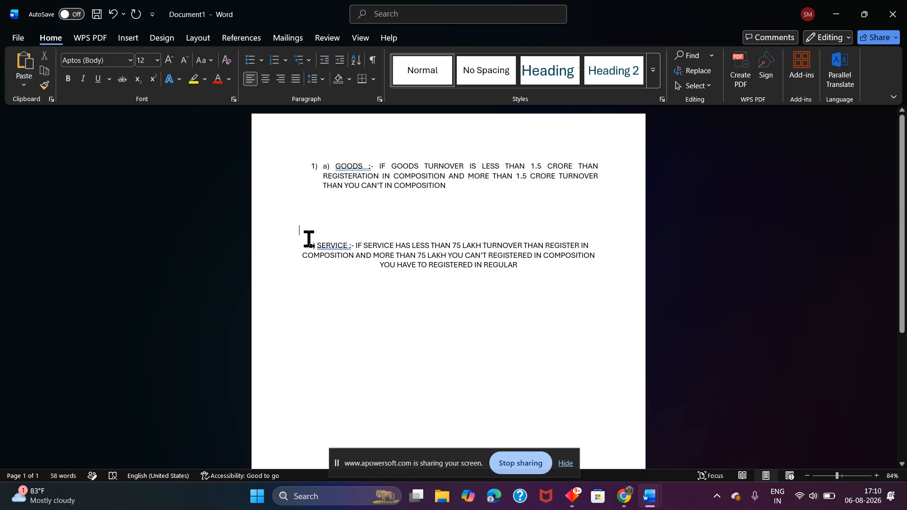
key("BackSpace")
key("BackSpace")
key("BackSpace")
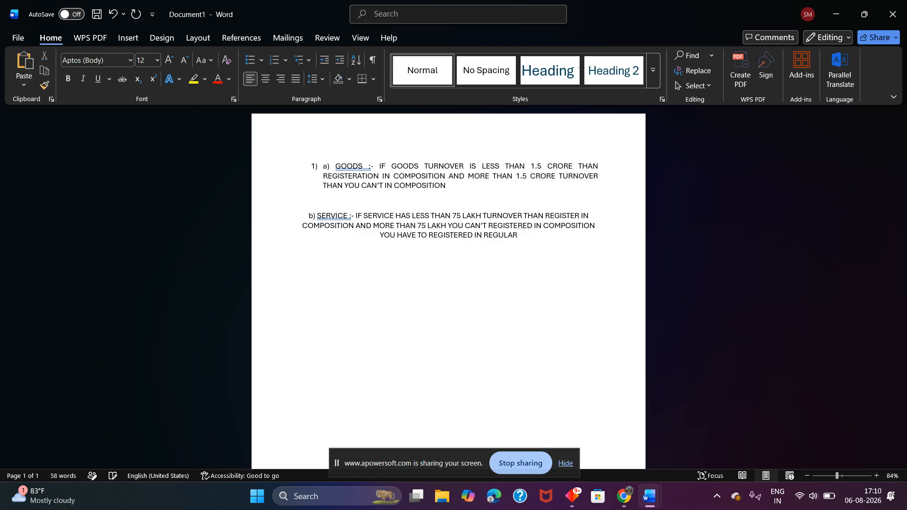
Remove the remaining blank line above the SERVICE paragraph and delete its "b)" label.
key("BackSpace")
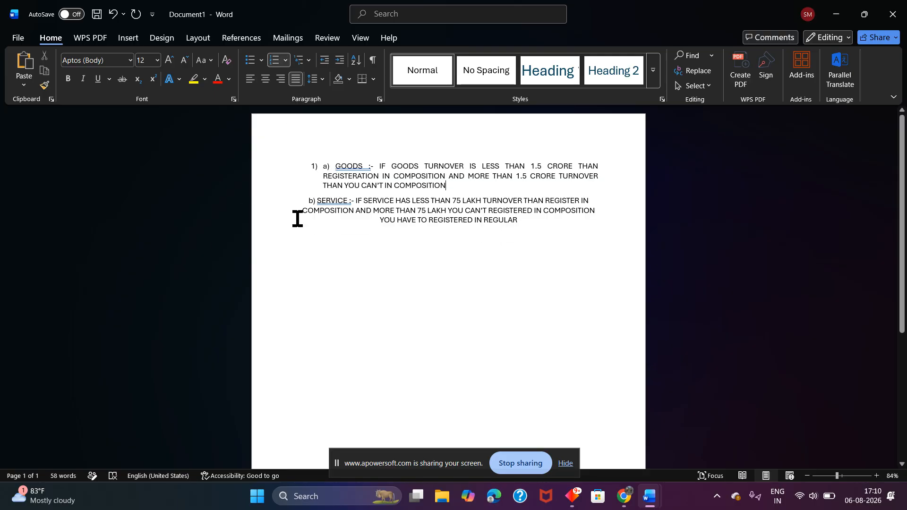
left_click(315, 201)
key("BackSpace")
key("BackSpace")
key("BackSpace")
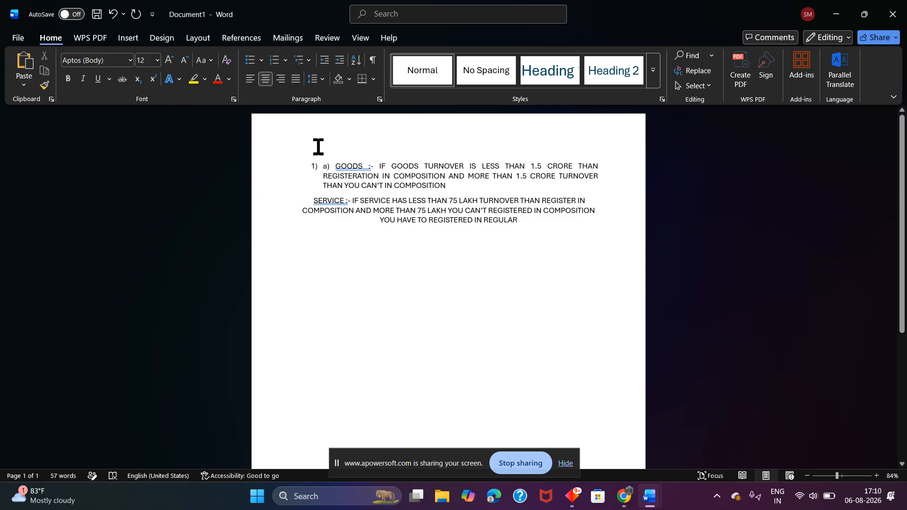
Remove the "1)" numbering and "a)" label before GOODS, and join the SERVICE paragraph onto the GOODS paragraph.
left_click(314, 165)
key("BackSpace")
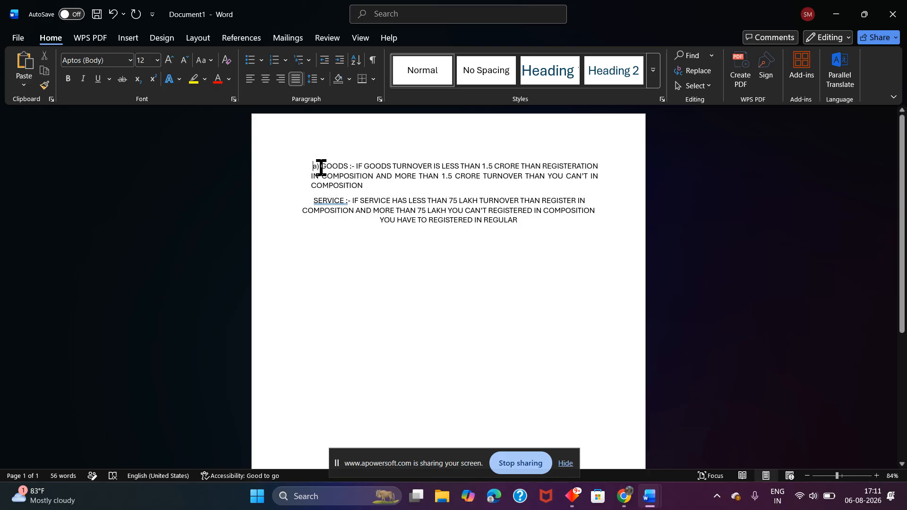
key("BackSpace")
key("BackSpace")
key("BackSpace")
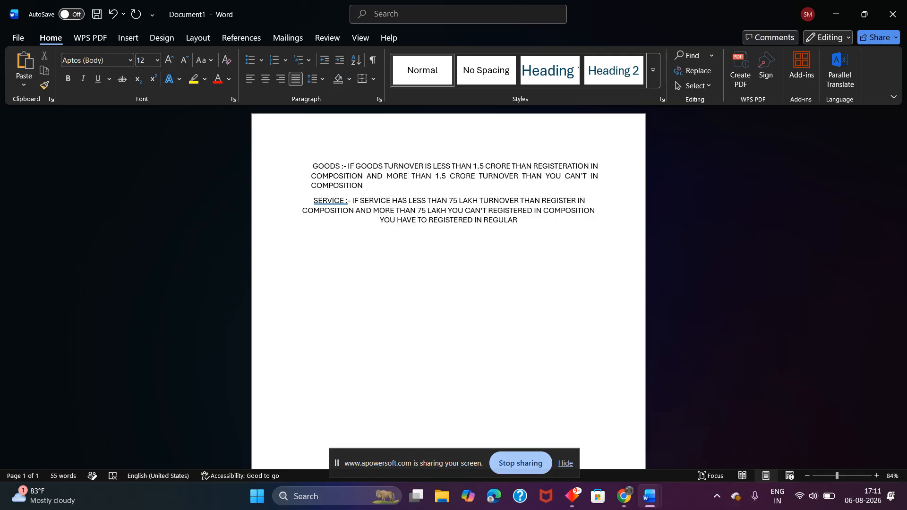
left_click(321, 201)
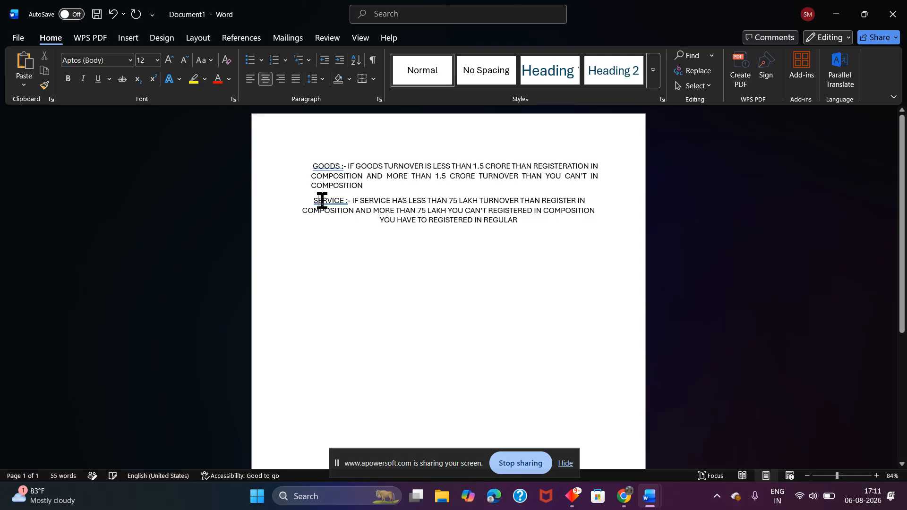
key("BackSpace")
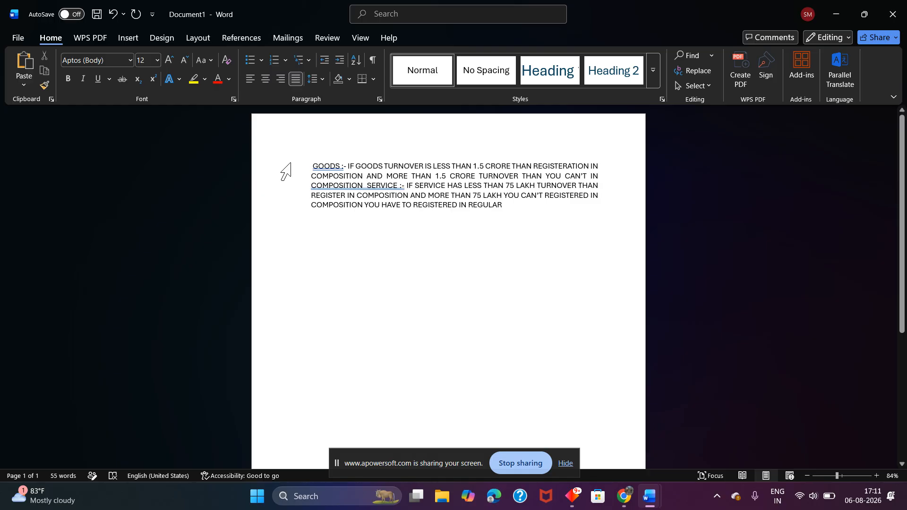
Select the merged GOODS and SERVICE paragraph, try centre and right alignment on it, and justify it.
key("ctrl+a")
left_click(524, 268)
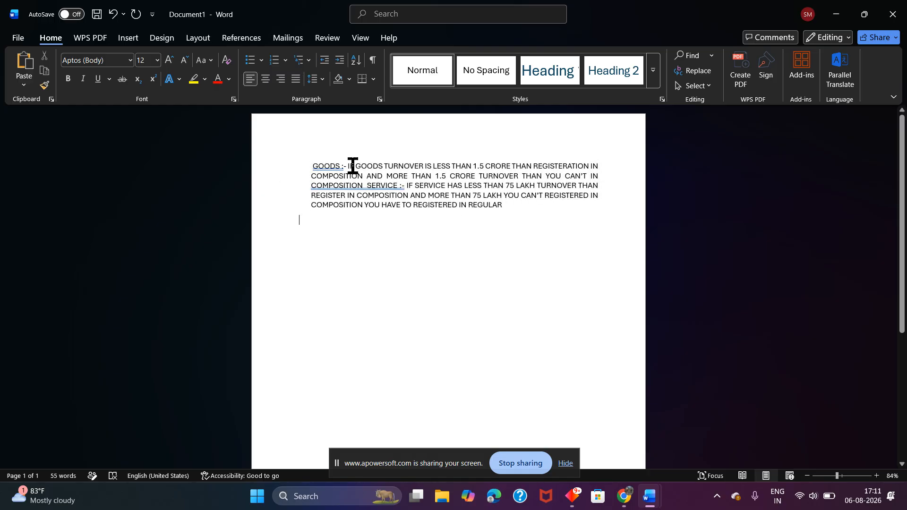
left_click_drag(295, 161, 536, 228)
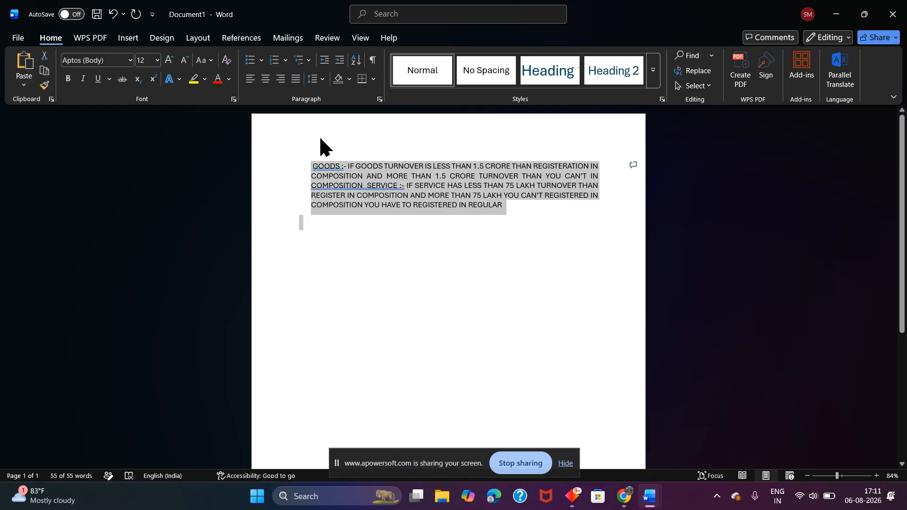
left_click(266, 80)
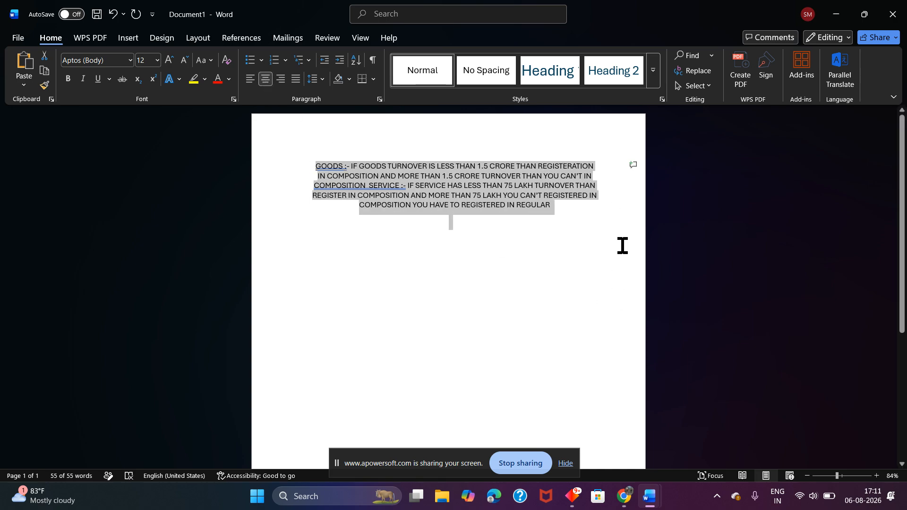
left_click(281, 80)
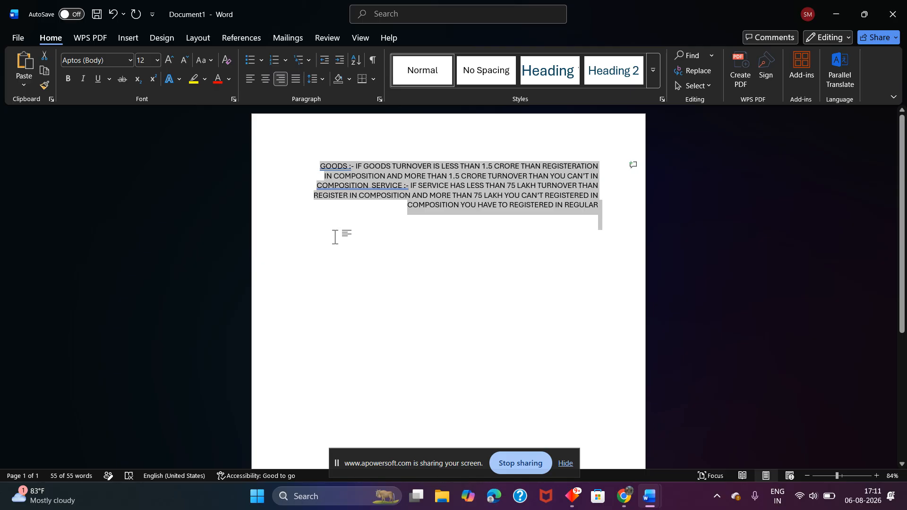
left_click(295, 79)
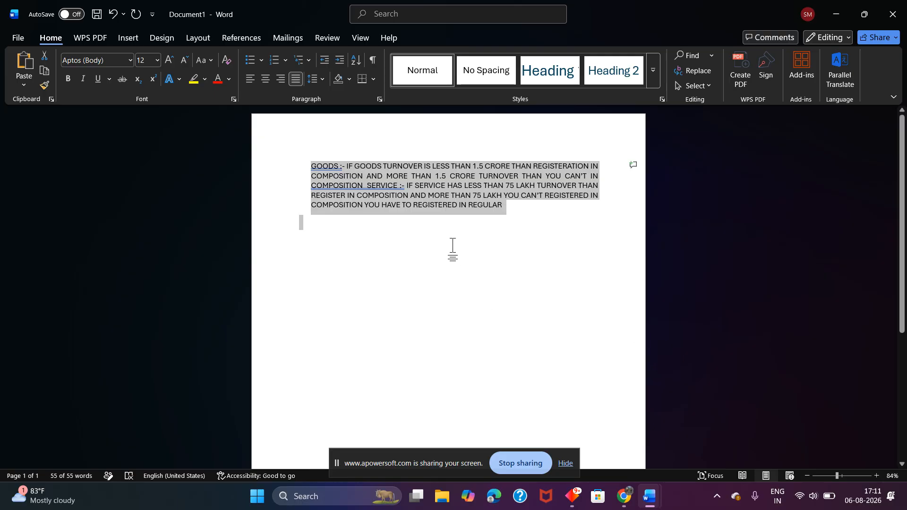
Reselect the merged paragraph, compare centred with justified alignment, and finally align it left.
left_click(429, 239)
left_click_drag(293, 152, 607, 222)
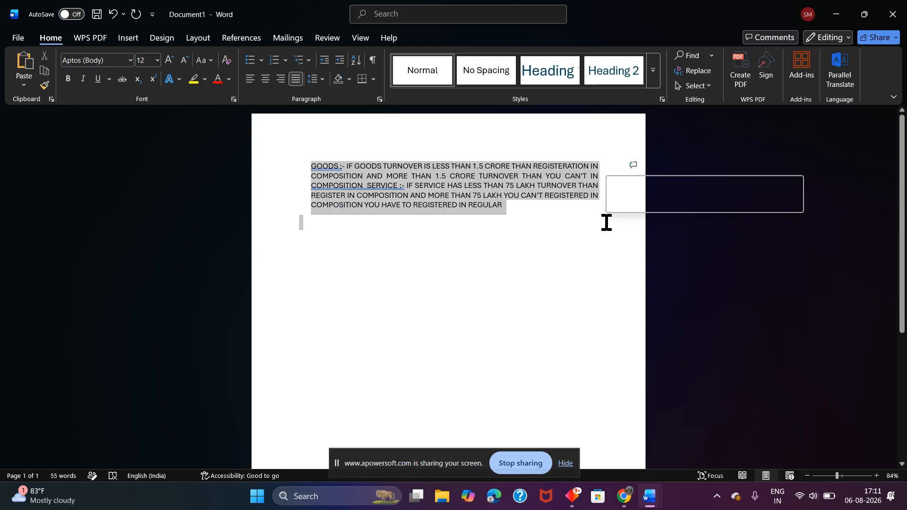
left_click(272, 85)
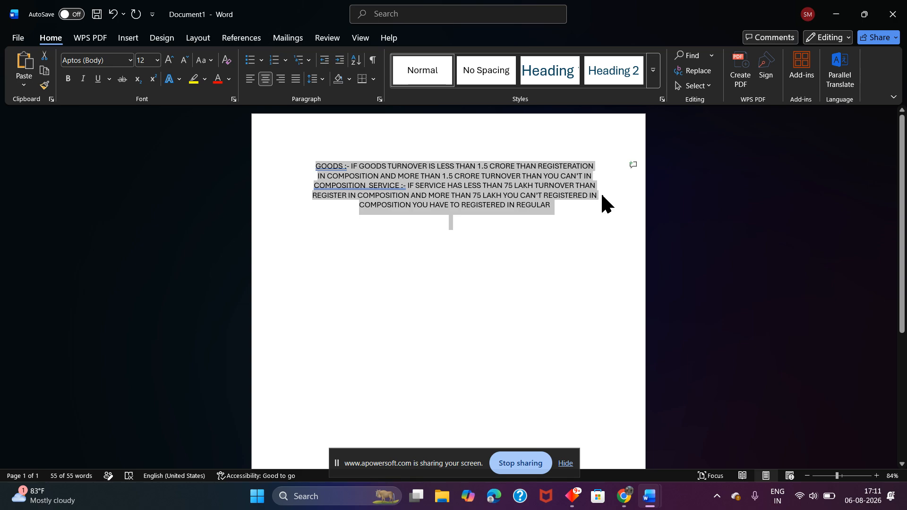
left_click(295, 79)
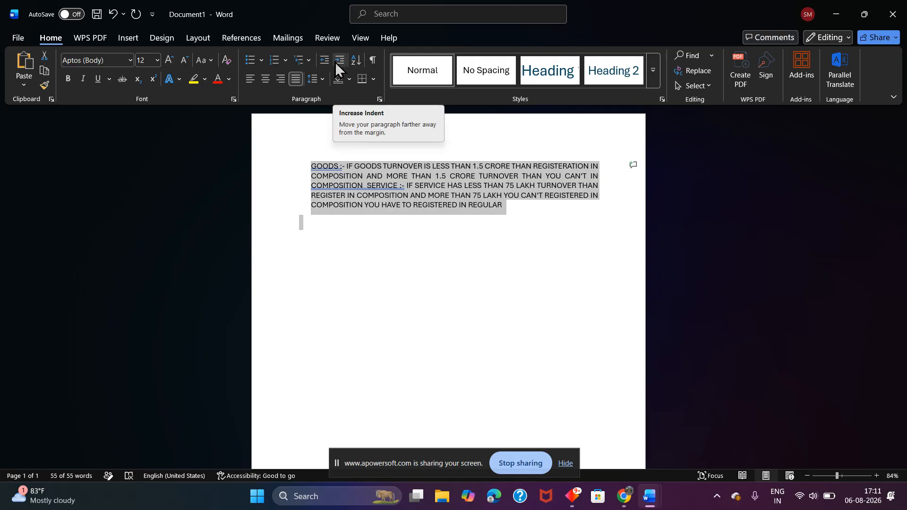
left_click(250, 79)
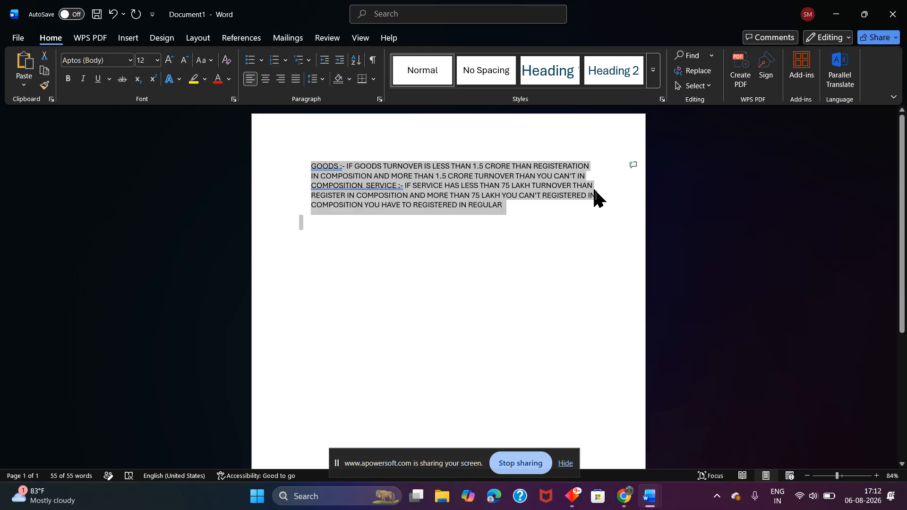
Increase the merged paragraph's indent ten times, pushing the text into a narrow column near the page's right margin.
left_click(340, 60)
left_click(340, 60)
left_click(340, 60)
left_click(340, 60)
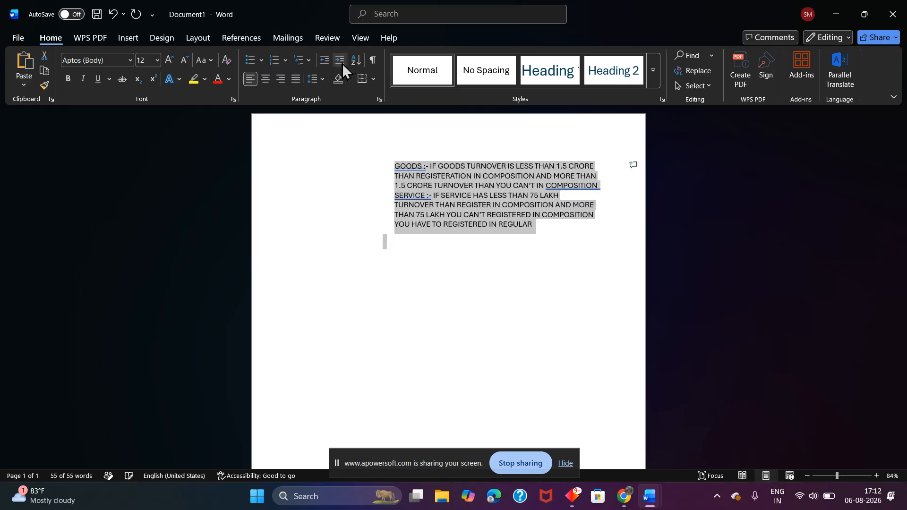
left_click(342, 63)
left_click(342, 64)
left_click(342, 63)
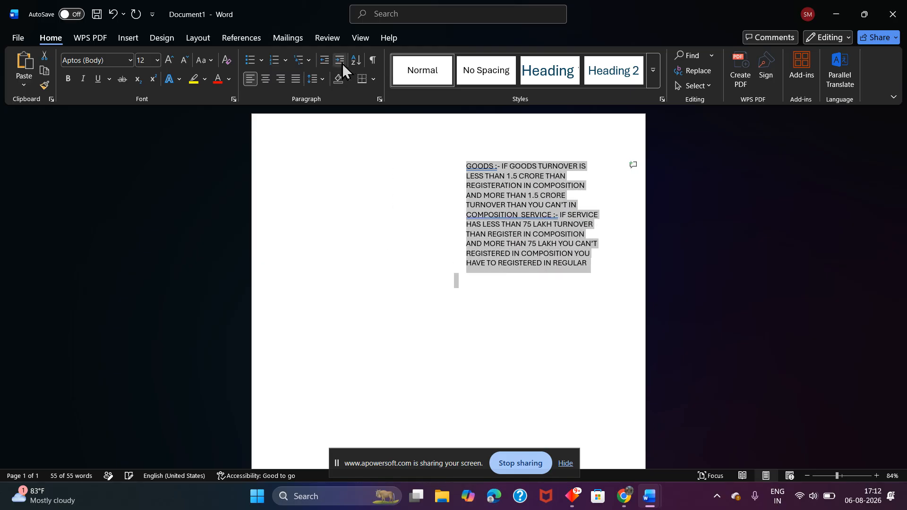
left_click(342, 63)
left_click(342, 63)
left_click(342, 63)
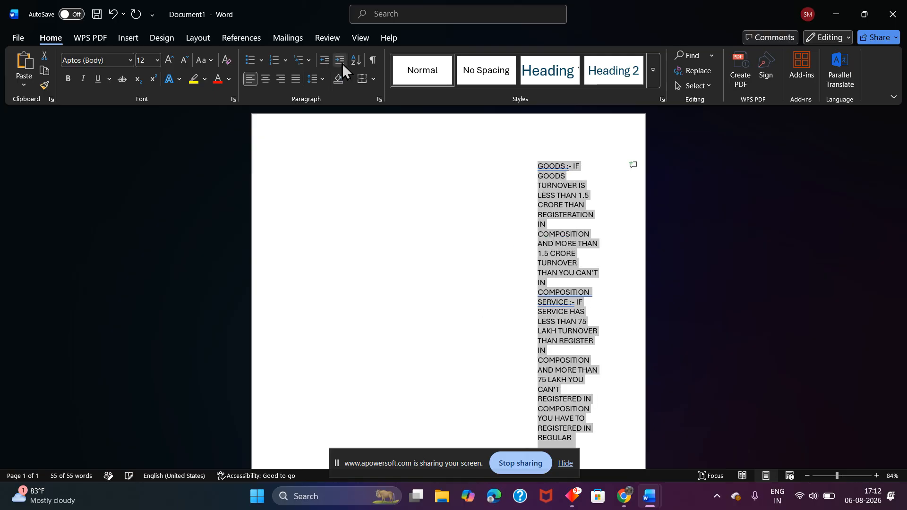
scroll(515, 307, "down", 3)
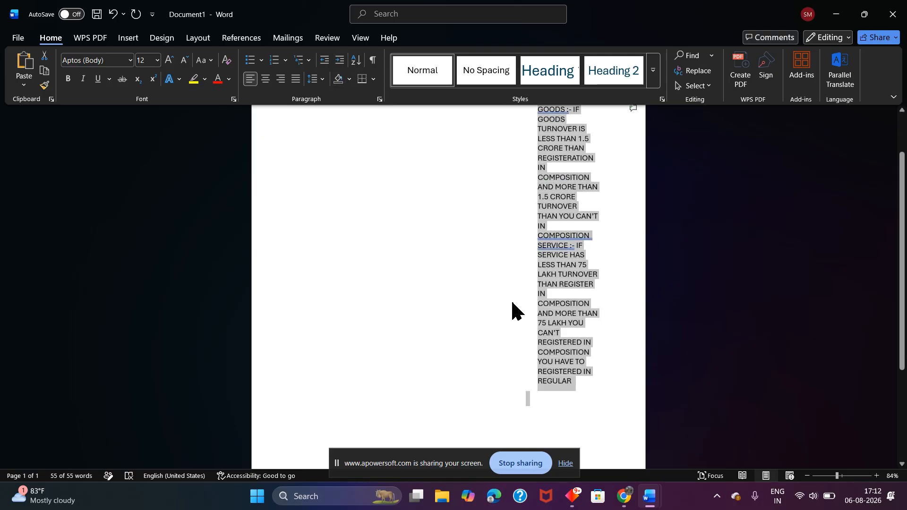
scroll(514, 309, "up", 1)
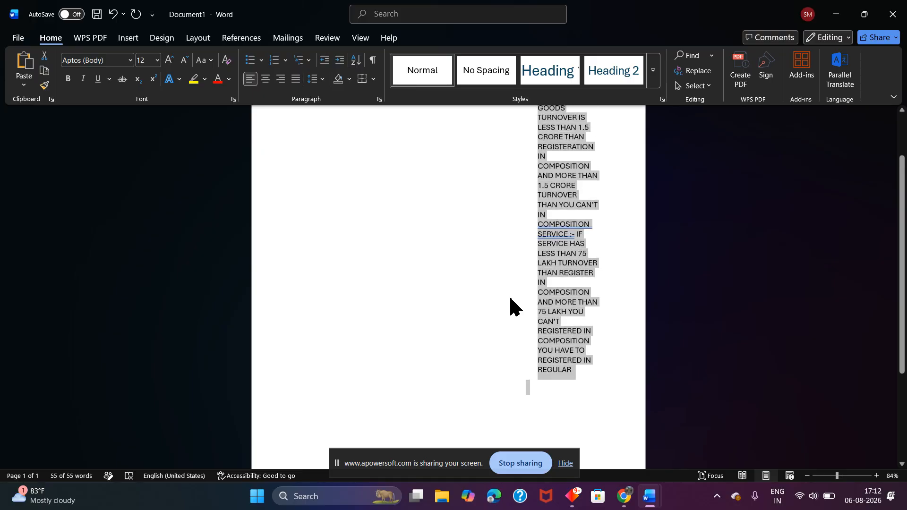
Decrease the merged paragraph's indent until the text sits back at the page's left margin.
left_click(325, 61)
left_click(325, 60)
left_click(325, 60)
left_click(325, 61)
left_click(325, 61)
left_click(325, 60)
left_click(325, 61)
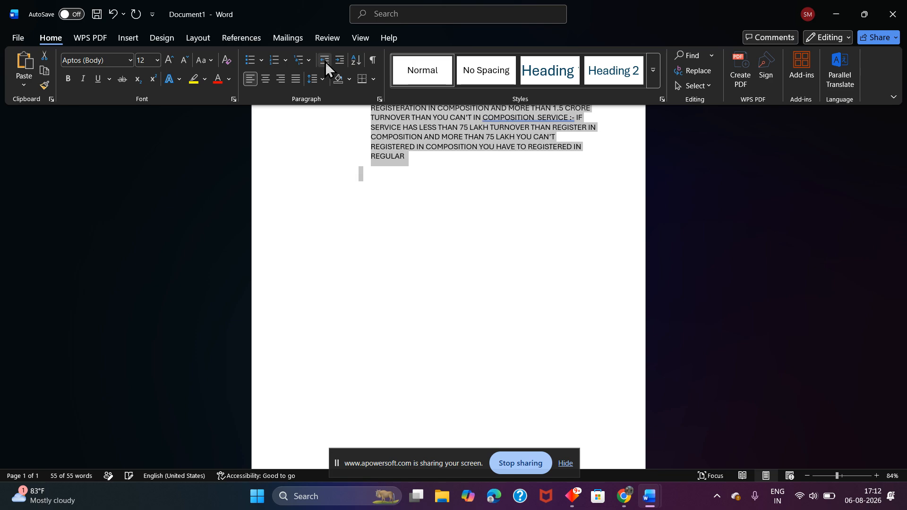
left_click(324, 60)
left_click(325, 60)
left_click(325, 61)
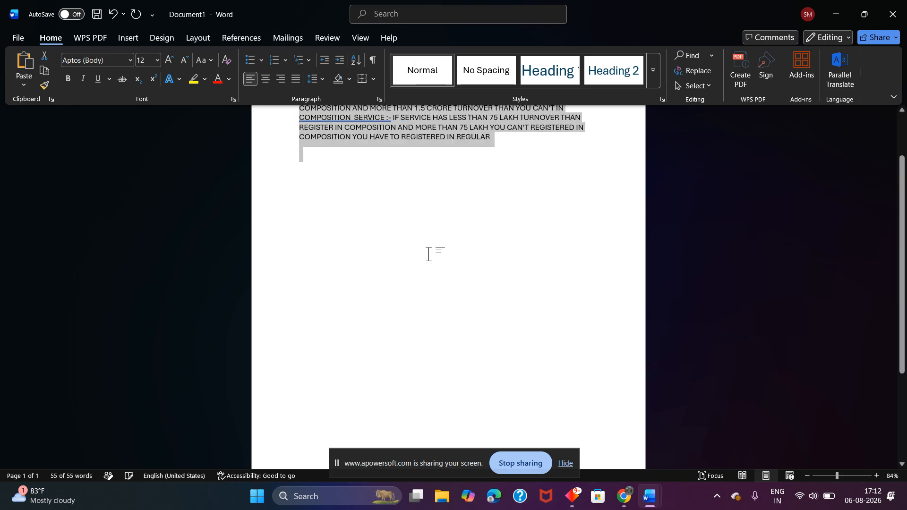
Try centre alignment on the merged paragraph and return it to left alignment.
scroll(433, 272, "up", 1)
scroll(432, 272, "up", 1)
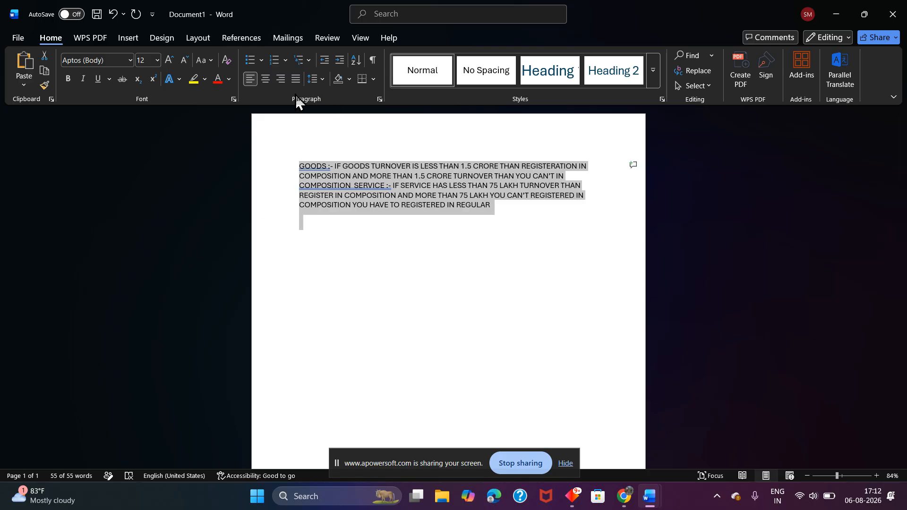
left_click(267, 82)
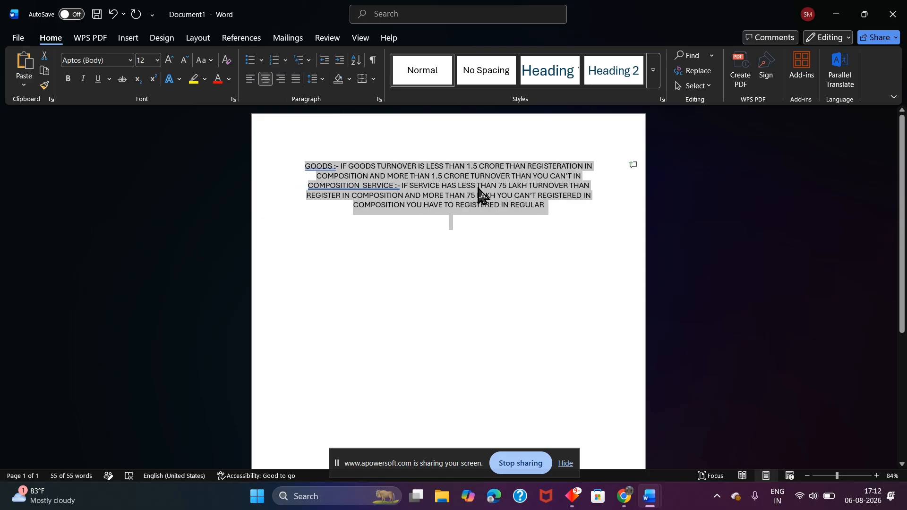
left_click(257, 81)
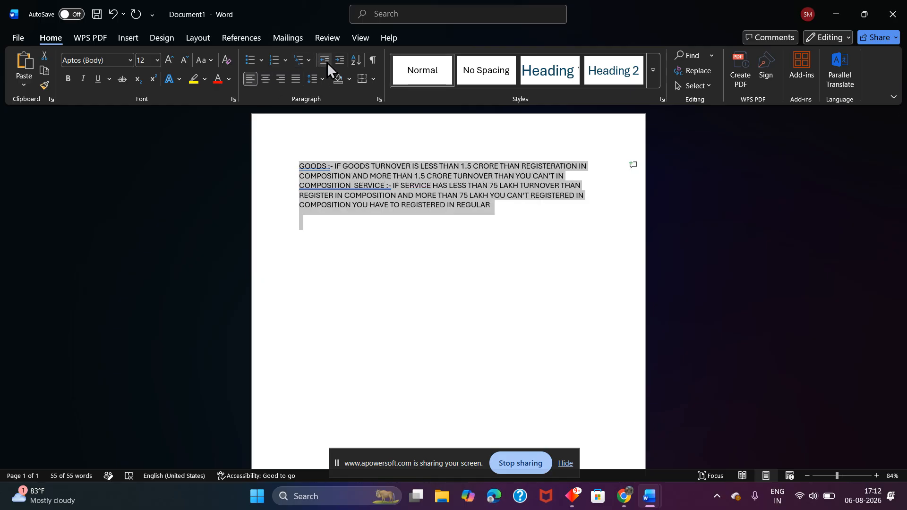
Increase the left-aligned merged paragraph's indent by three levels.
left_click(338, 59)
left_click(339, 60)
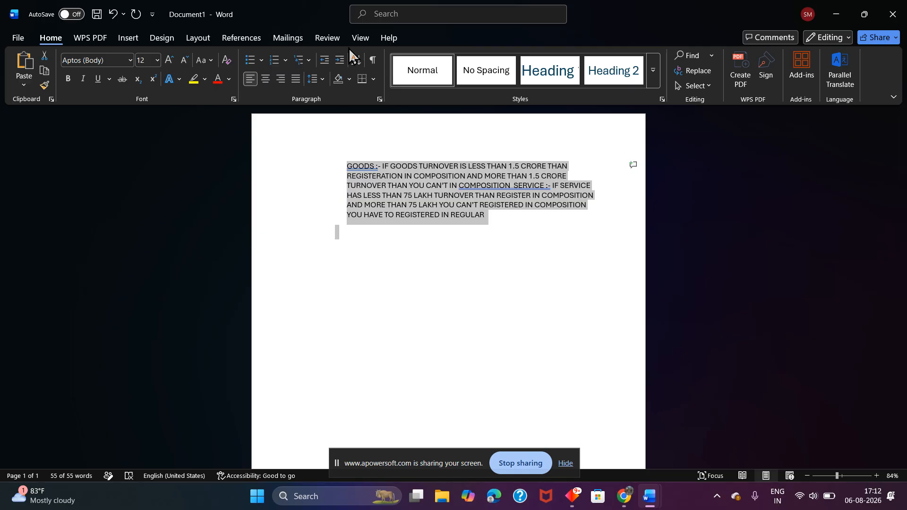
left_click(341, 61)
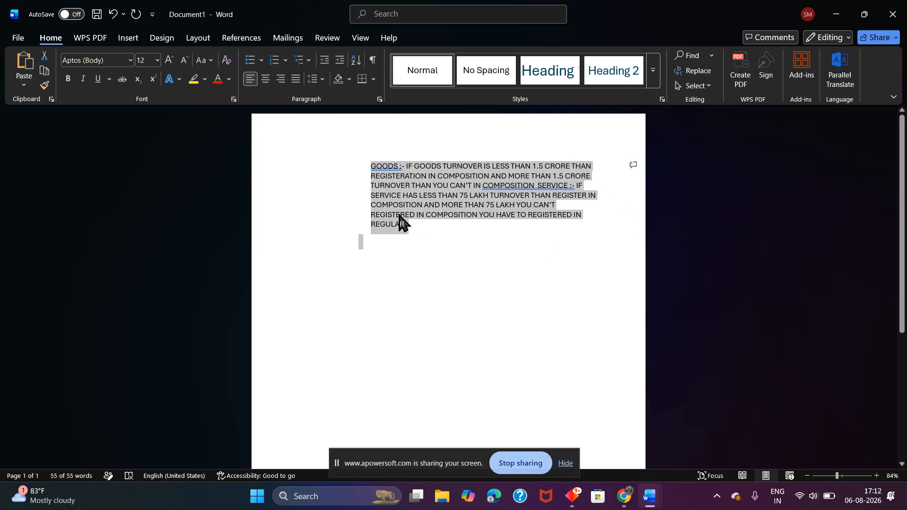
Delete the GOODS and SERVICE text and generate sample paragraphs with =RAND().
left_click_drag(359, 159, 474, 243)
key("Delete")
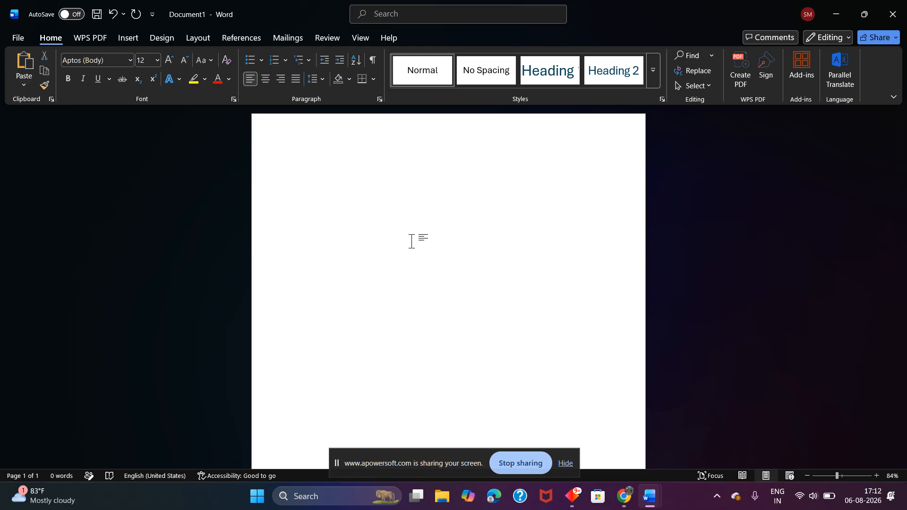
type("=RAND")
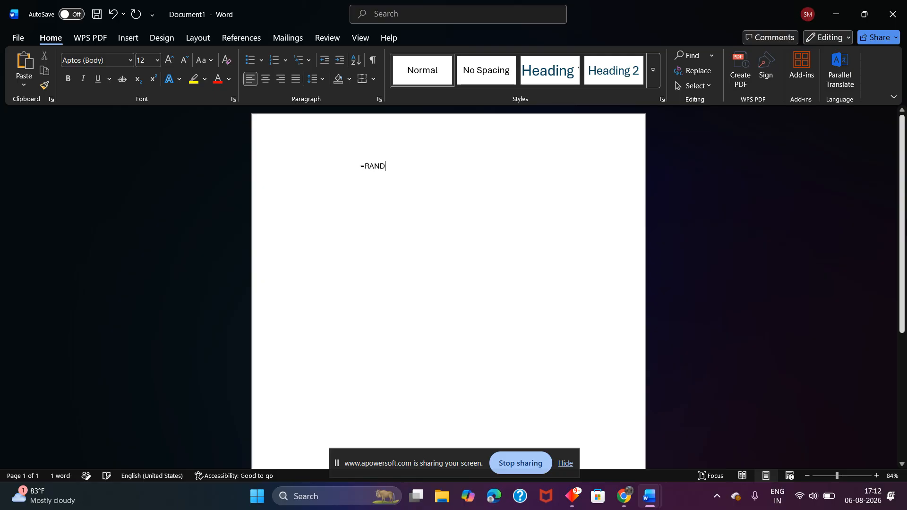
type("()")
key("Return")
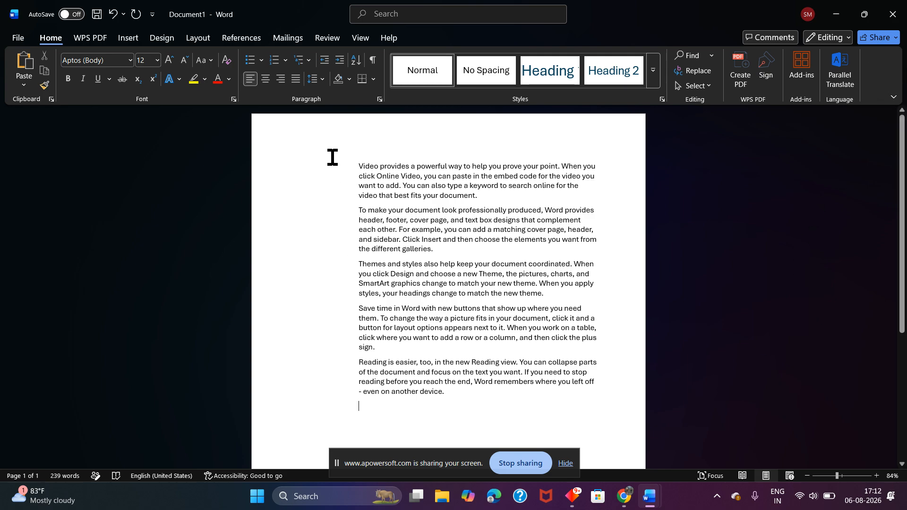
Select all the generated paragraphs, try centre alignment on them, and return them to left alignment.
key("ctrl+a")
scroll(449, 157, "down", 5)
scroll(462, 251, "up", 3)
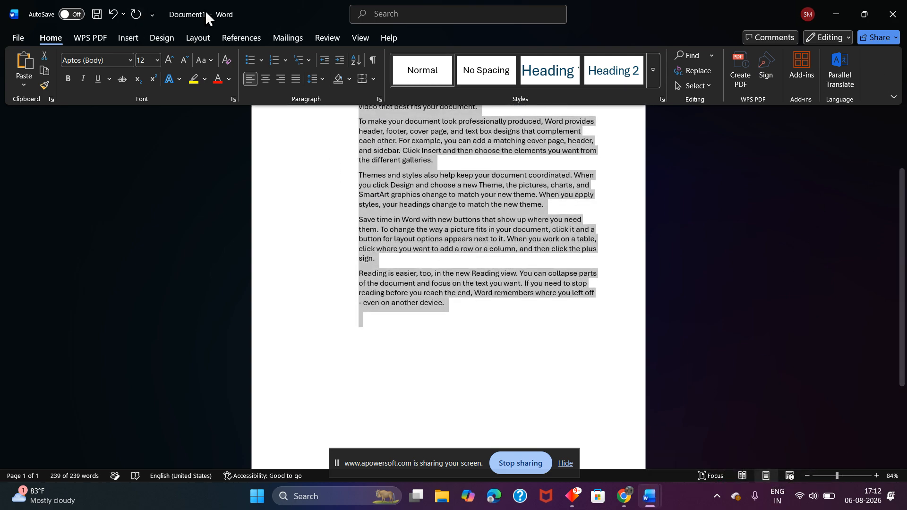
left_click(265, 80)
scroll(460, 250, "up", 3)
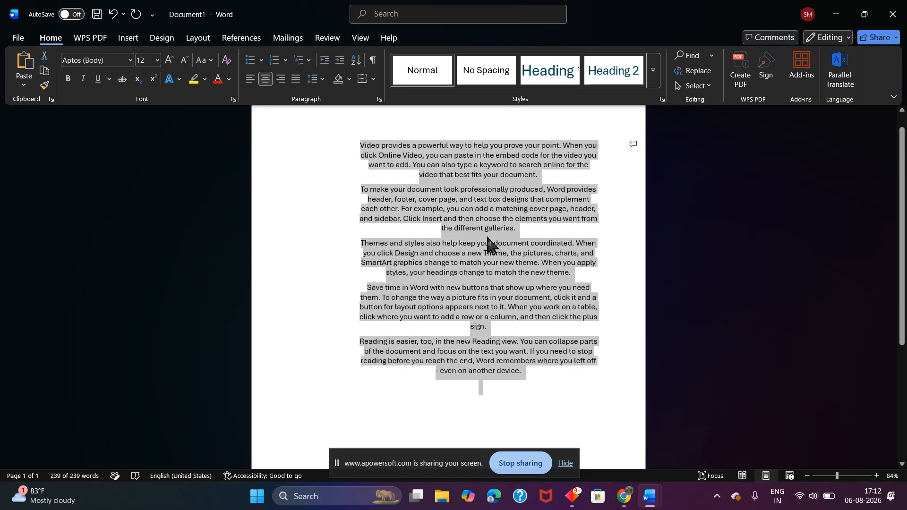
left_click(250, 80)
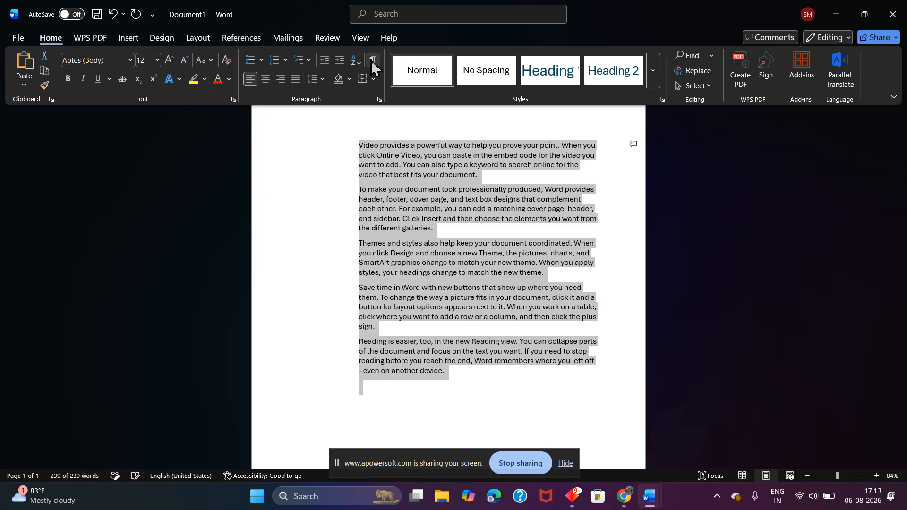
Increase the indent of all the generated sample paragraphs three times.
left_click(341, 62)
left_click(341, 63)
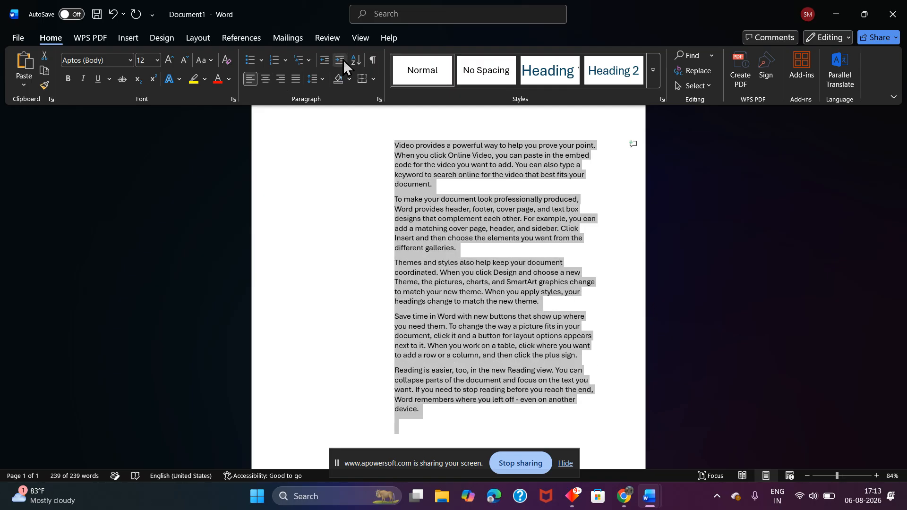
left_click(343, 59)
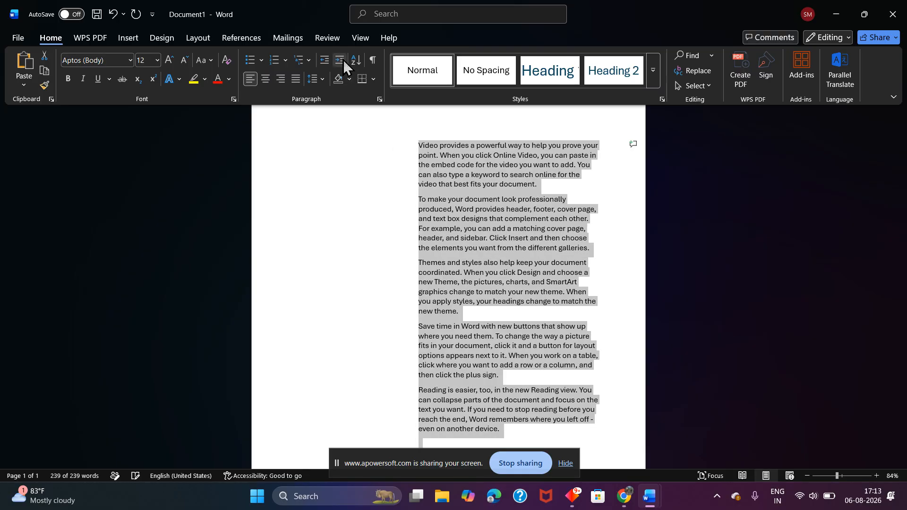
Decrease the indent of all the generated sample paragraphs back to the page's left margin.
left_click(325, 62)
left_click(325, 62)
left_click(325, 63)
left_click(325, 62)
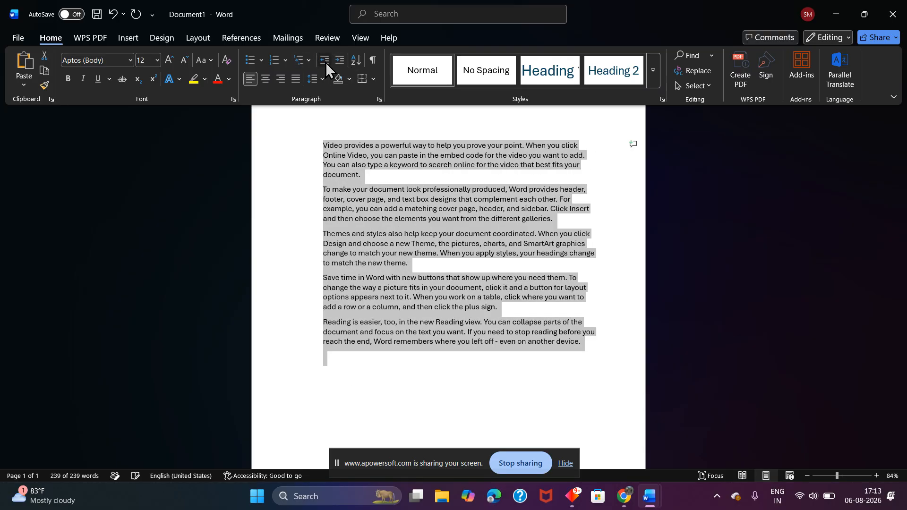
left_click(324, 62)
Remove the space after all the sample paragraphs and add space before each of them.
left_click(321, 81)
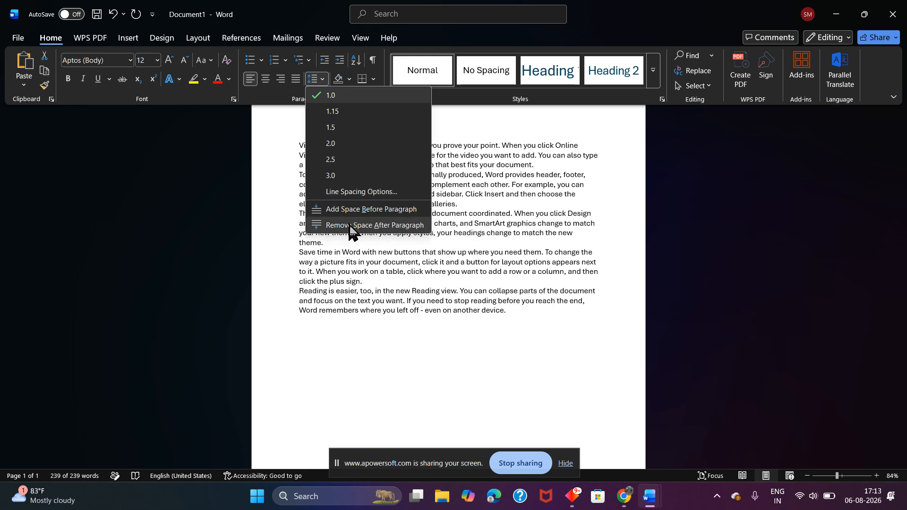
left_click(350, 225)
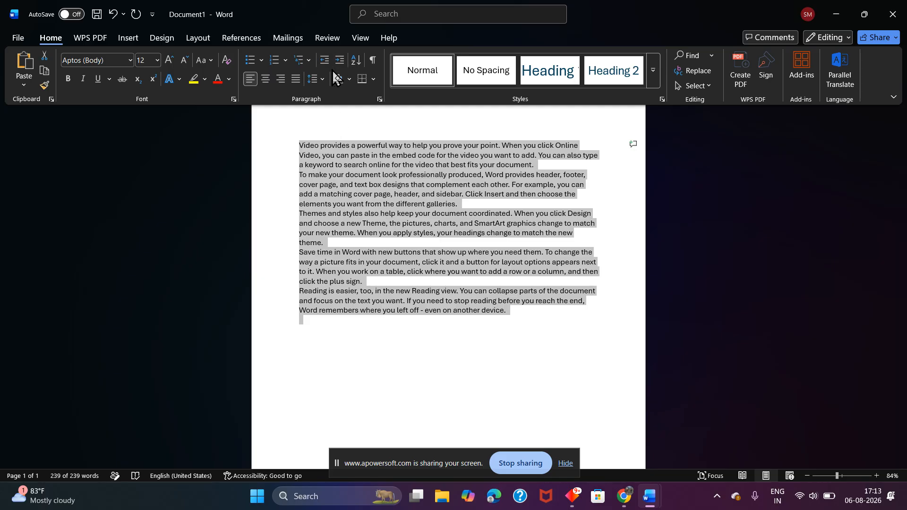
left_click(321, 80)
left_click(352, 208)
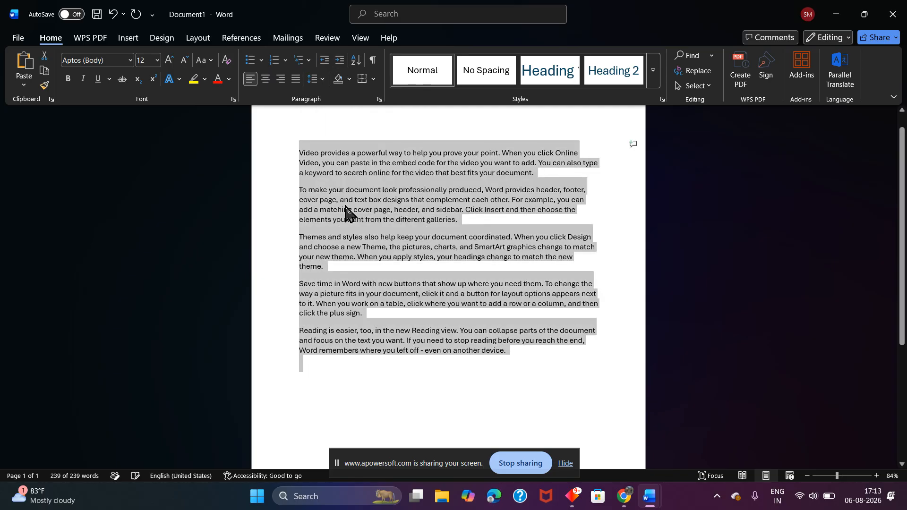
left_click(467, 314)
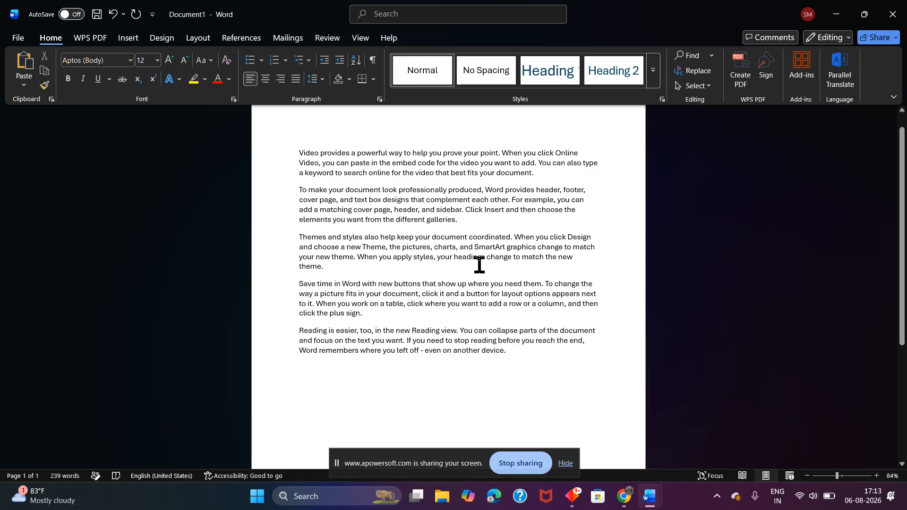
Select the entire text and shade all the paragraphs light blue.
key("ctrl+a")
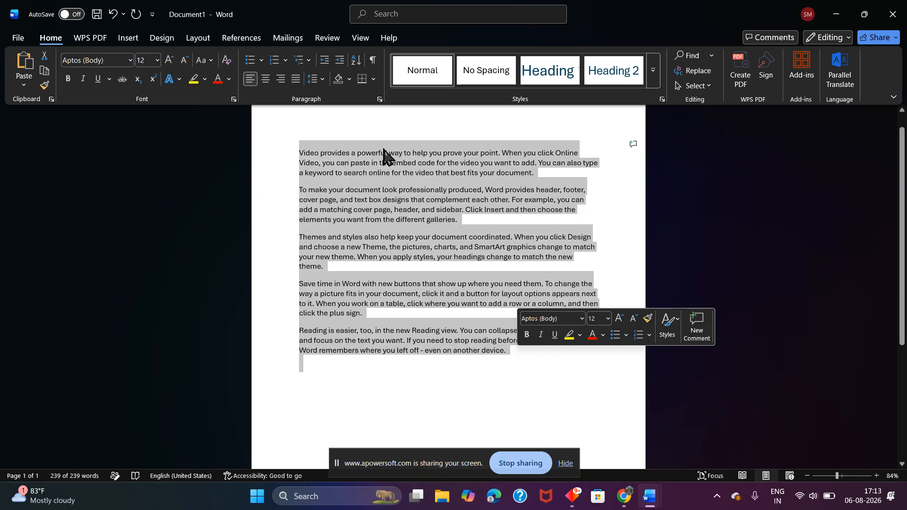
left_click(349, 80)
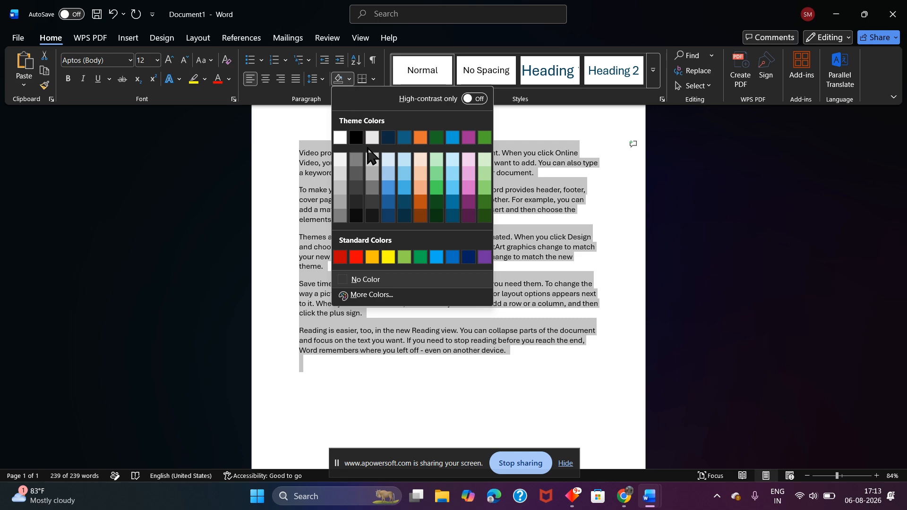
left_click(385, 159)
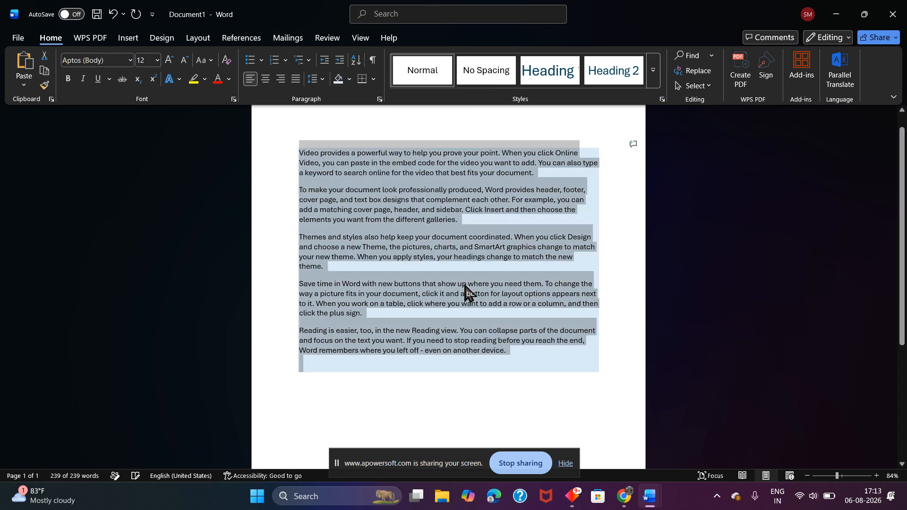
left_click(466, 286)
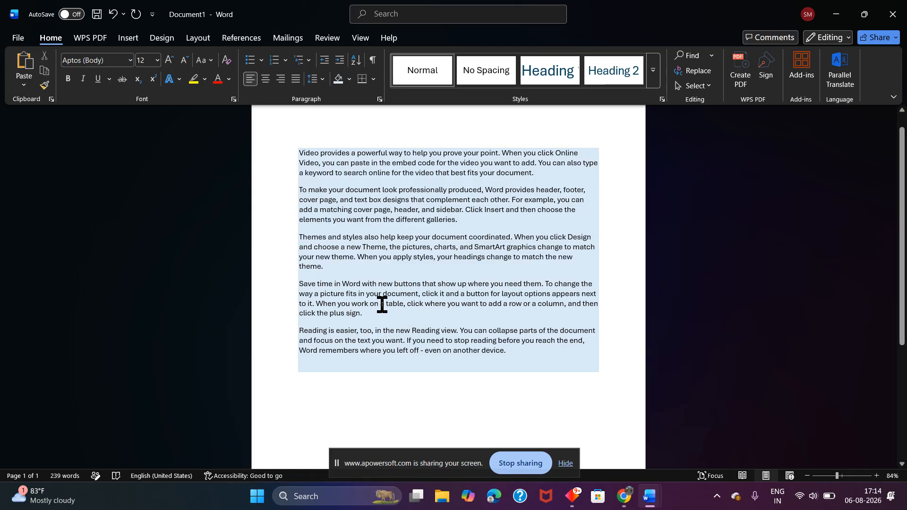
Shade the last two text paragraphs, from "Save time in Word" through "Reading is easier", with the darkest dark teal theme colour.
left_click(350, 83)
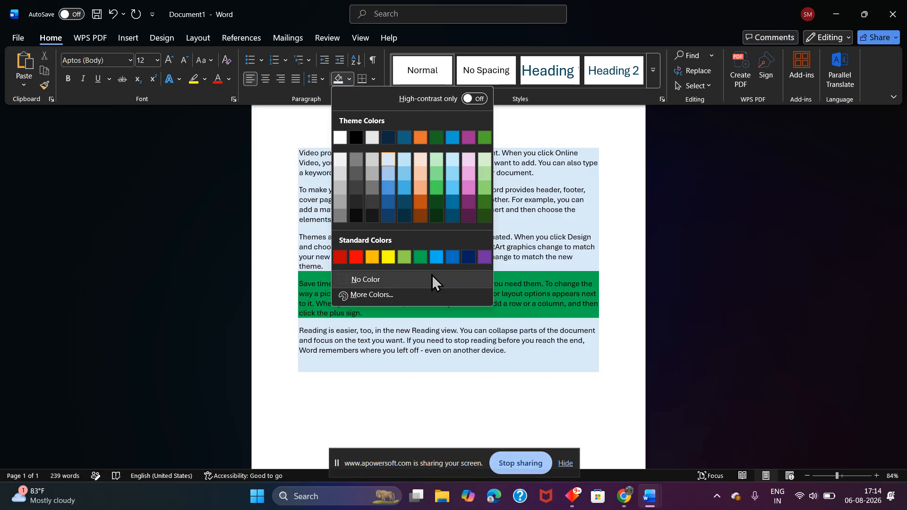
left_click(513, 364)
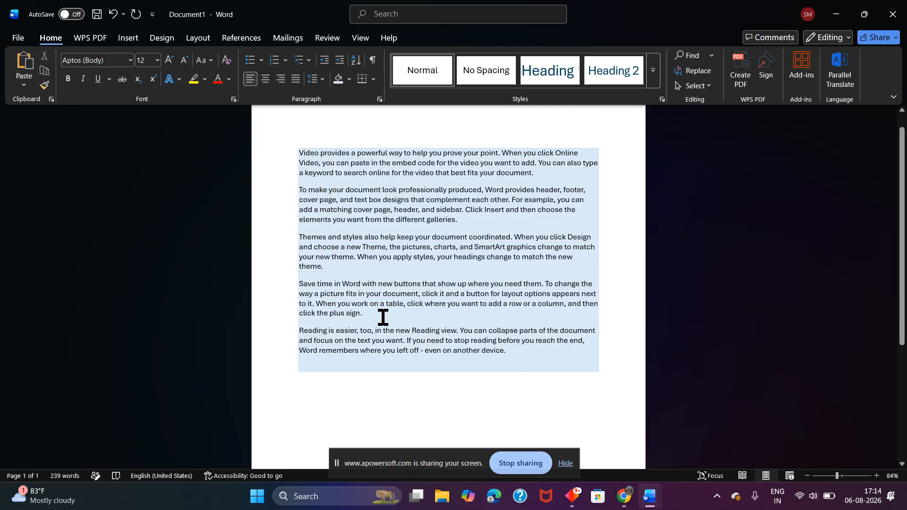
left_click_drag(382, 326, 270, 278)
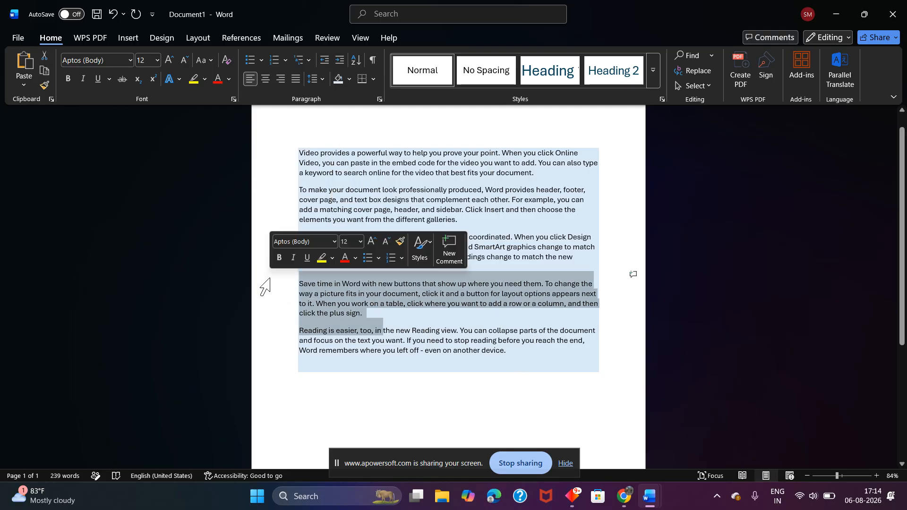
left_click(350, 79)
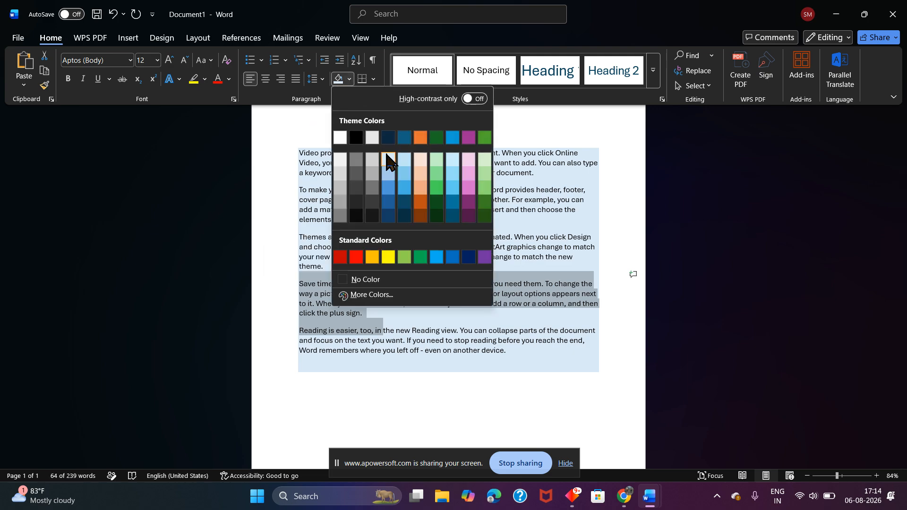
left_click(396, 220)
Shade the second paragraph, beginning "To make your document look", with the orange theme colour.
left_click(409, 278)
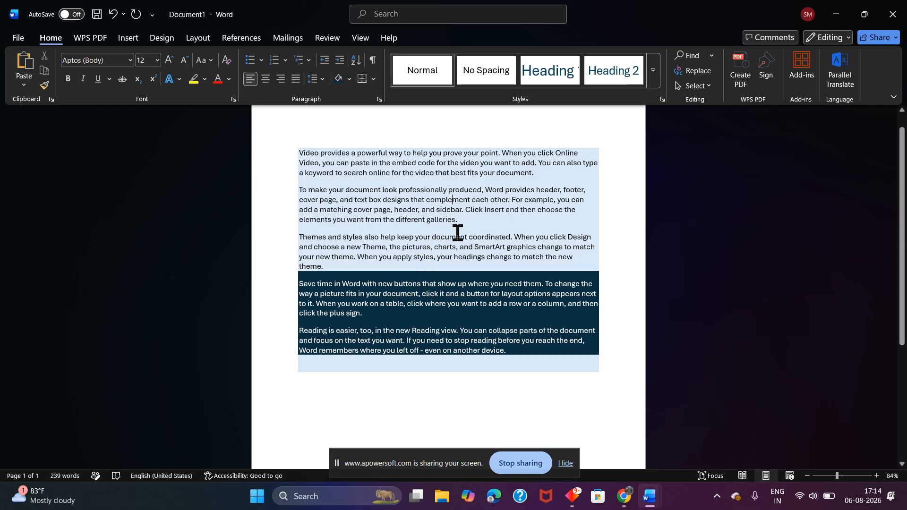
left_click(349, 79)
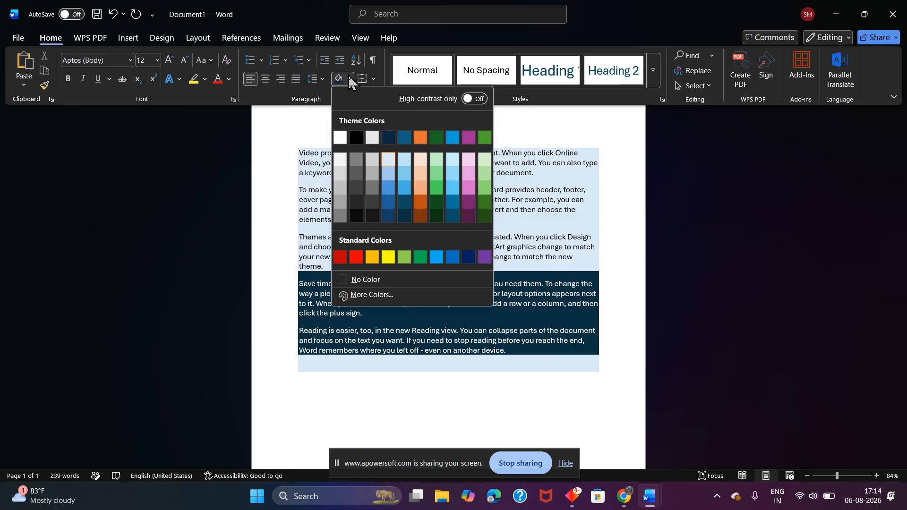
left_click(425, 135)
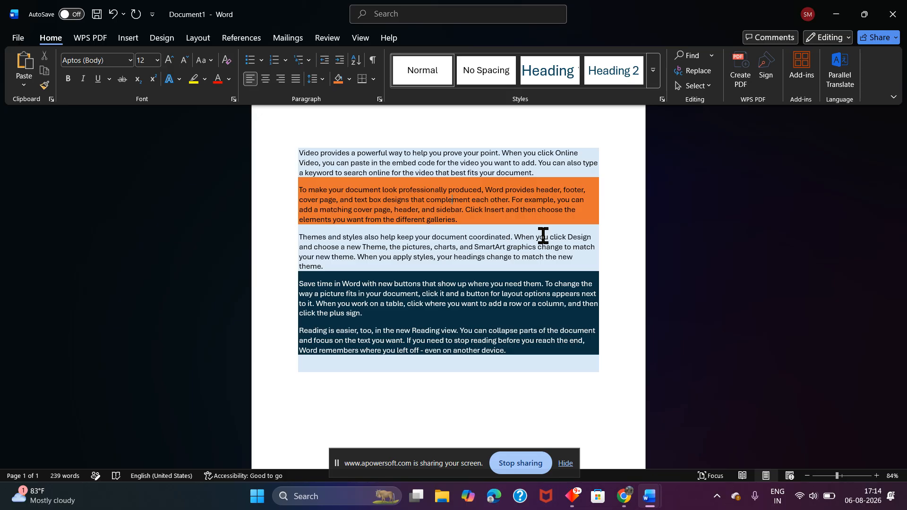
Place the cursor in the first paragraph and apply a bottom border.
left_click(374, 83)
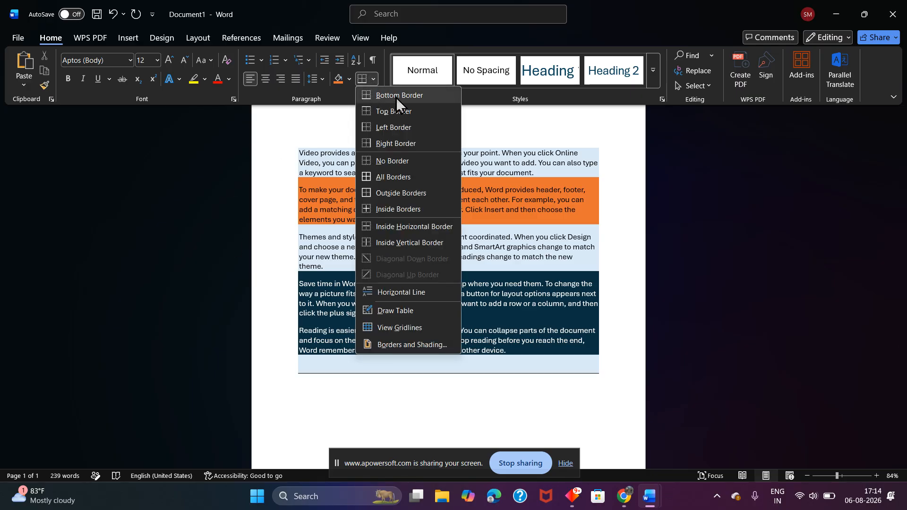
left_click(496, 160)
left_click(494, 162)
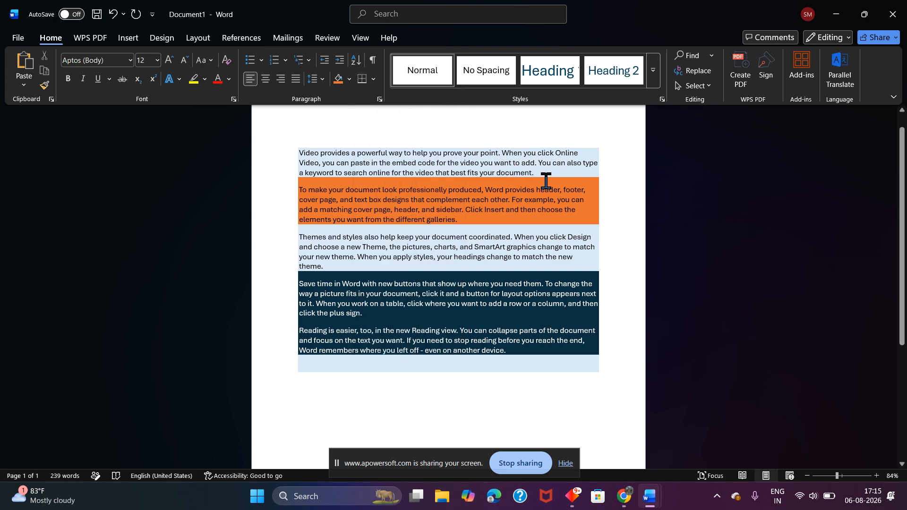
left_click(374, 82)
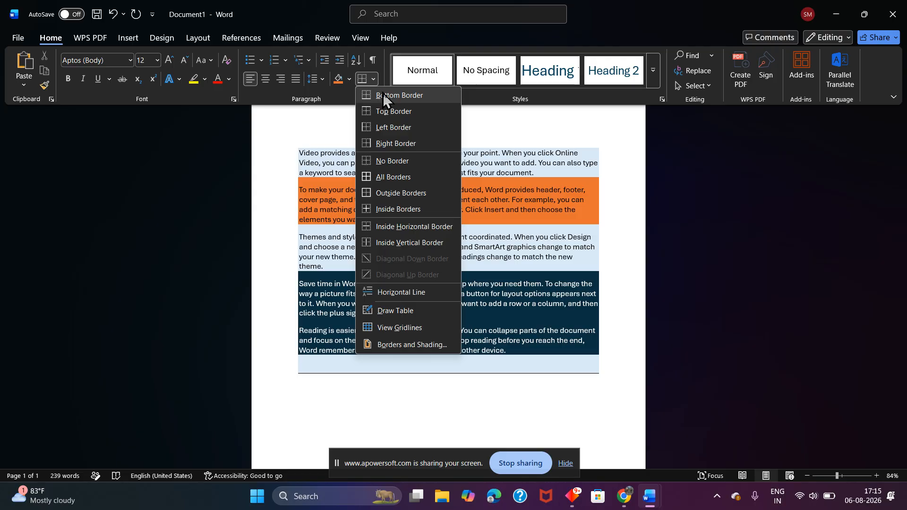
left_click(383, 94)
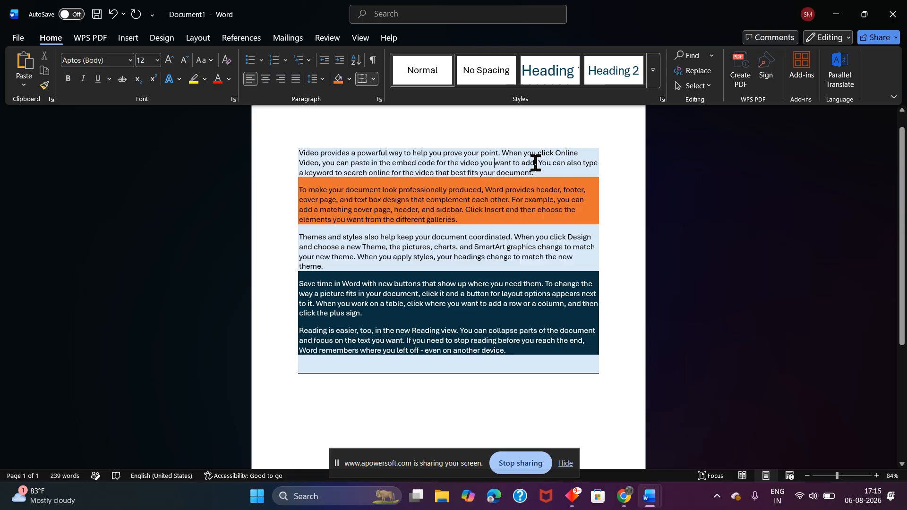
Select the whole first paragraph and toggle its bottom border off.
left_click_drag(540, 174, 299, 155)
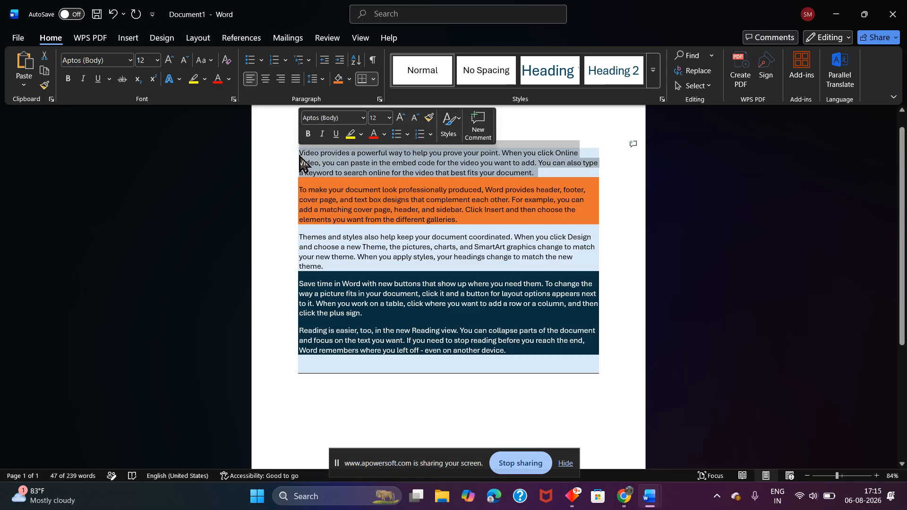
left_click(373, 78)
left_click(380, 93)
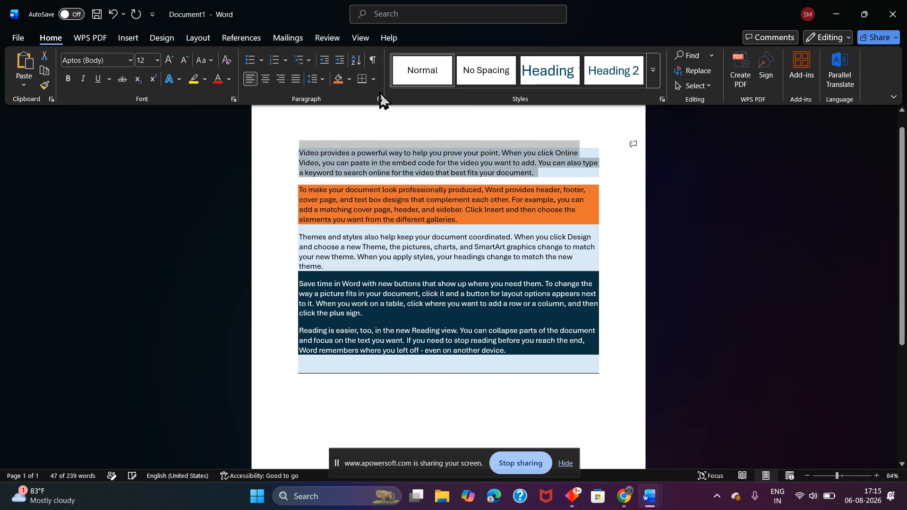
left_click(452, 190)
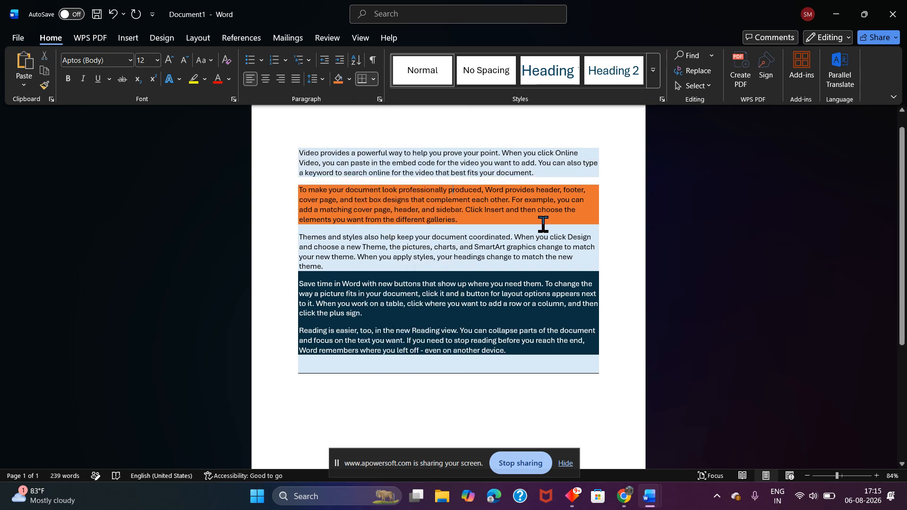
Select all the paragraphs and remove their shading with No Color.
left_click_drag(260, 148, 467, 203)
scroll(467, 202, "up", 3)
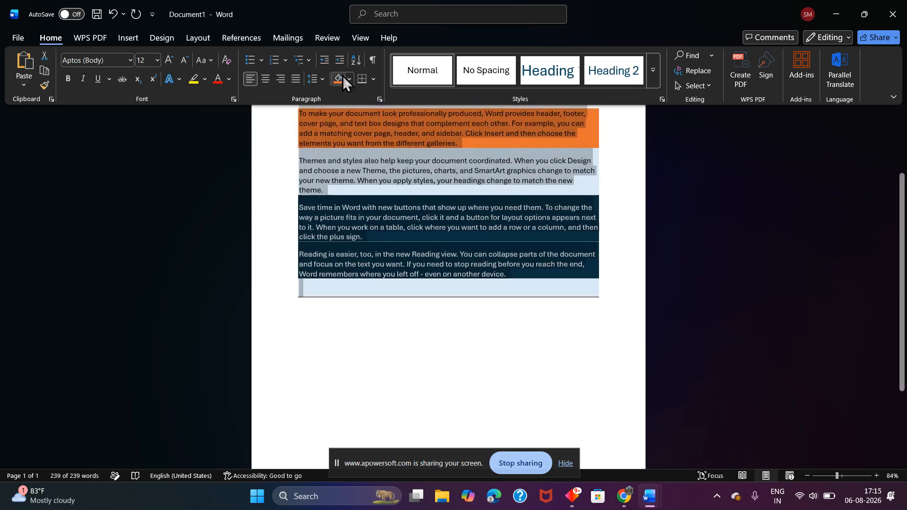
left_click(349, 79)
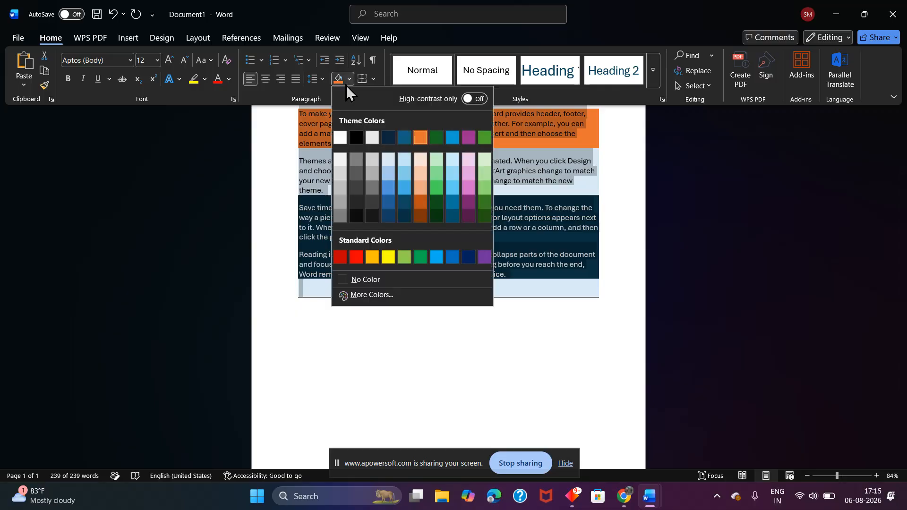
left_click(355, 282)
scroll(426, 354, "up", 3)
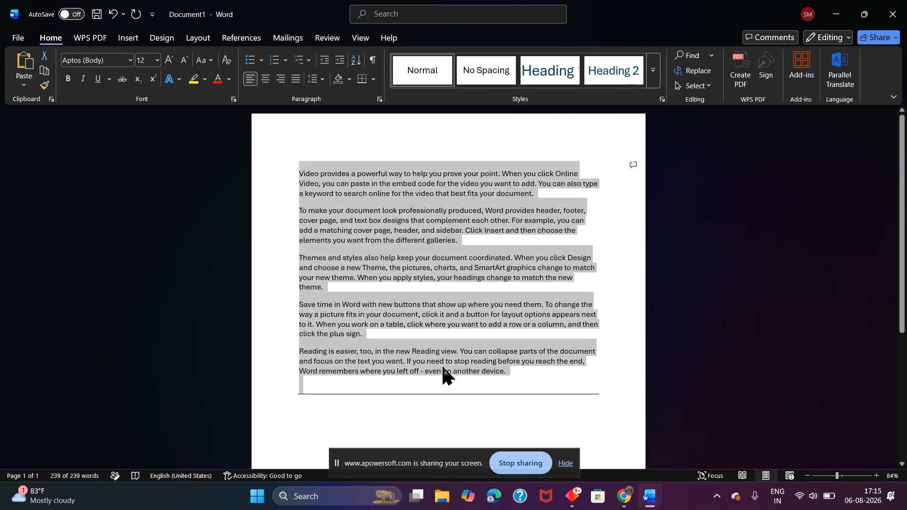
left_click(443, 372)
Select the second paragraph and apply a top border to it.
left_click_drag(458, 240, 277, 209)
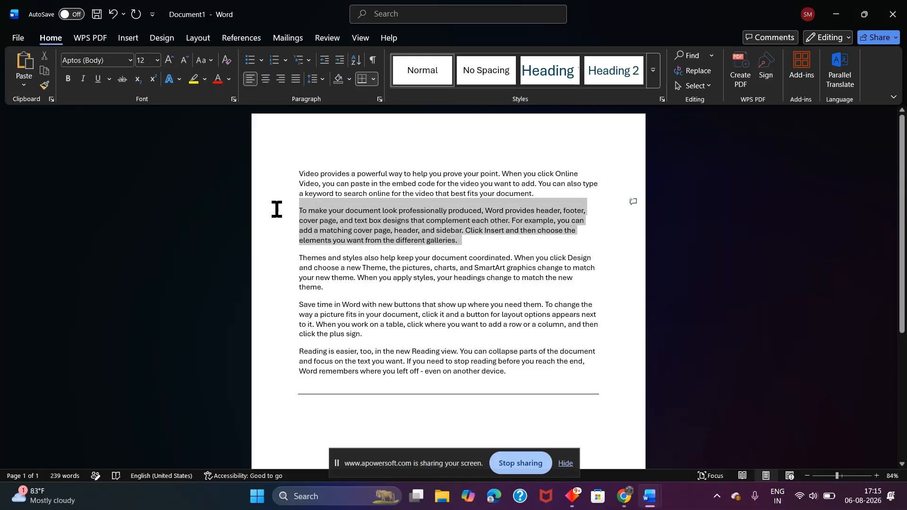
left_click(372, 77)
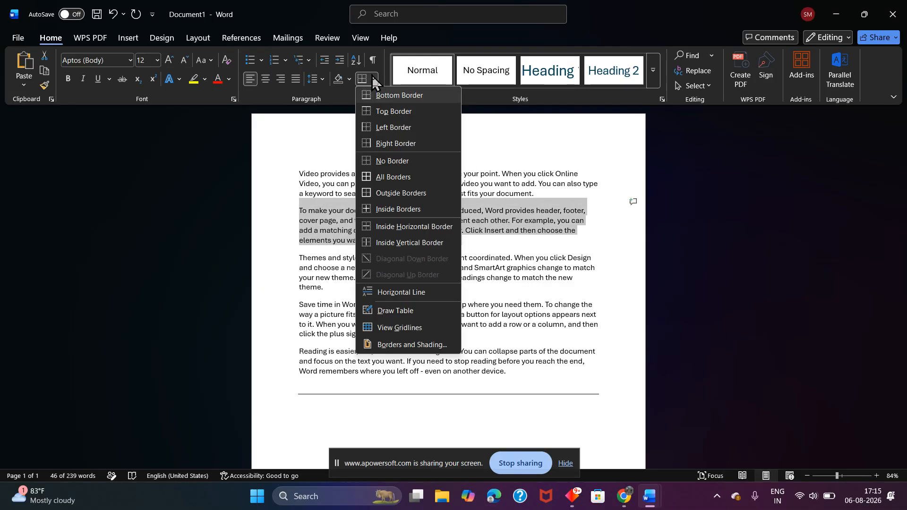
left_click(386, 112)
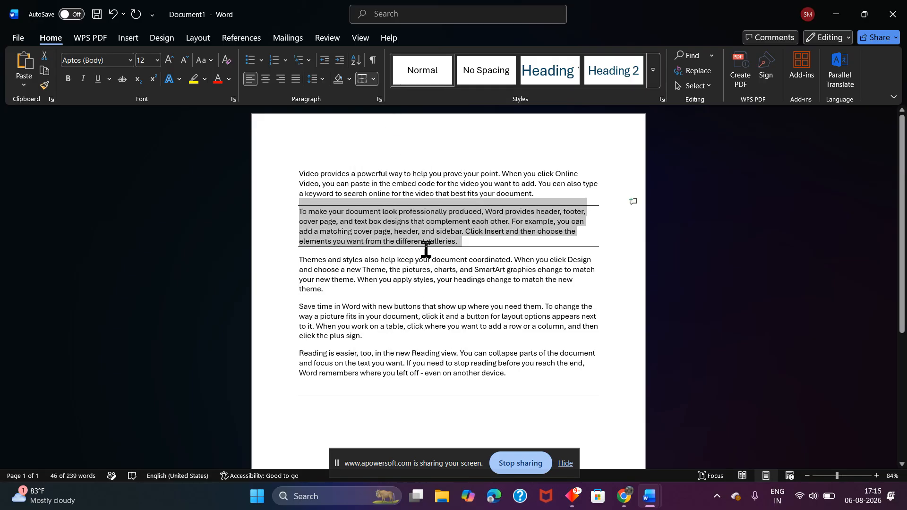
left_click(402, 173)
Select the five text paragraphs and apply All Borders to them.
left_click_drag(281, 175, 573, 378)
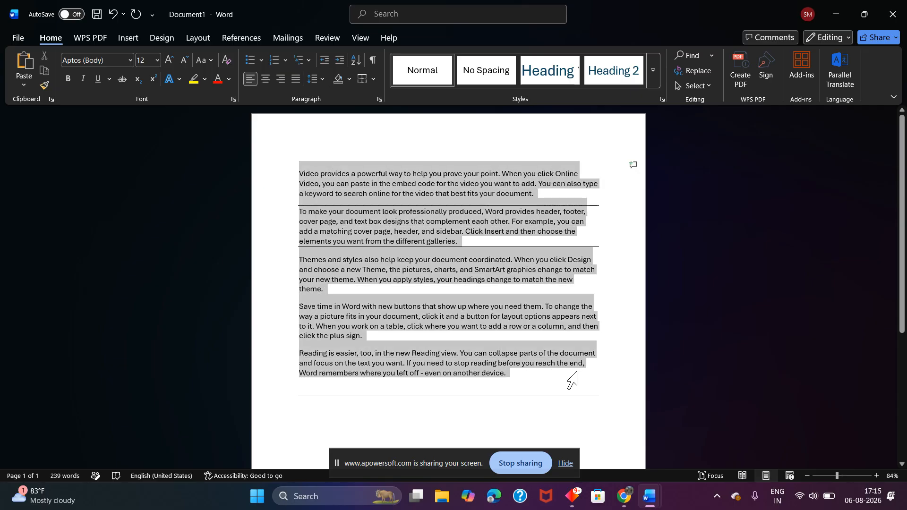
left_click(373, 78)
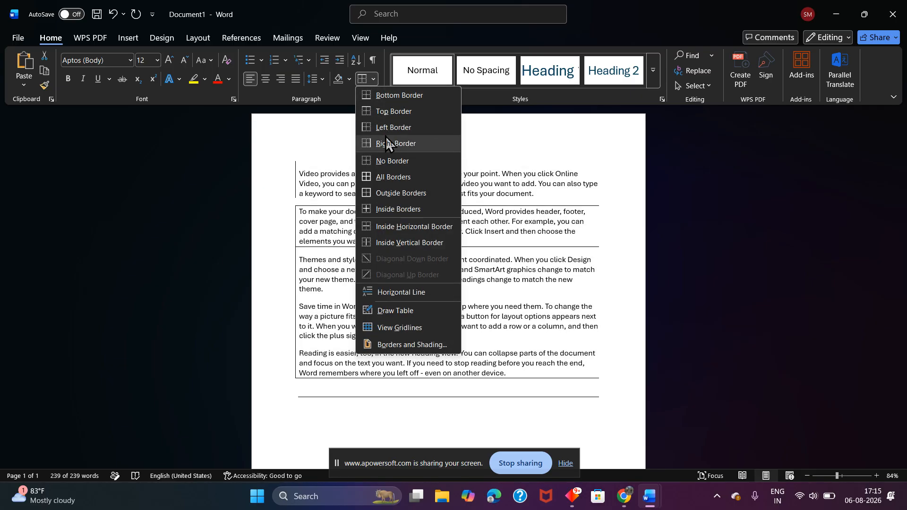
left_click(390, 178)
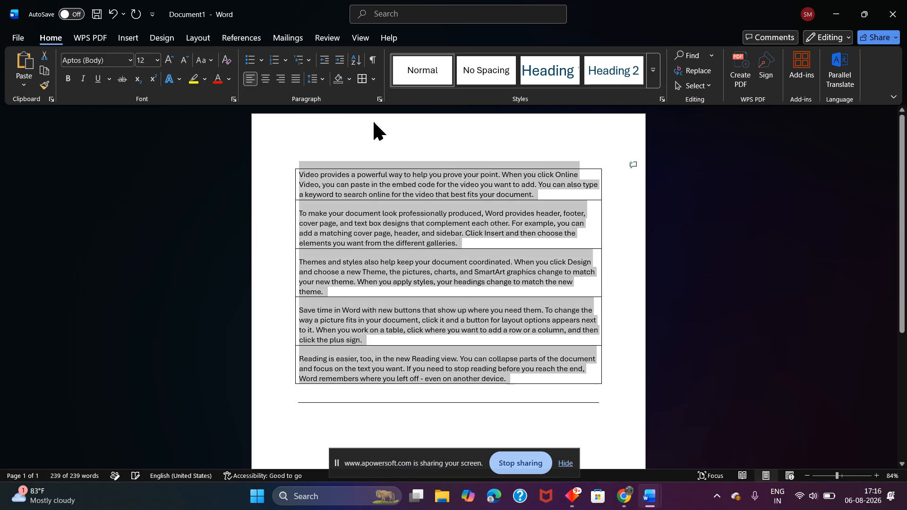
Clear the borders of the five text paragraphs with No Border and apply a bottom border to them.
left_click(373, 78)
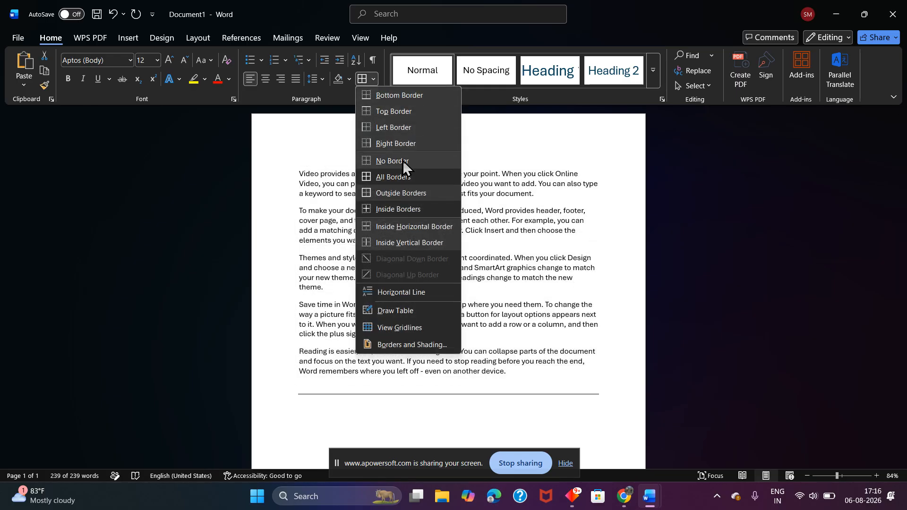
left_click(403, 161)
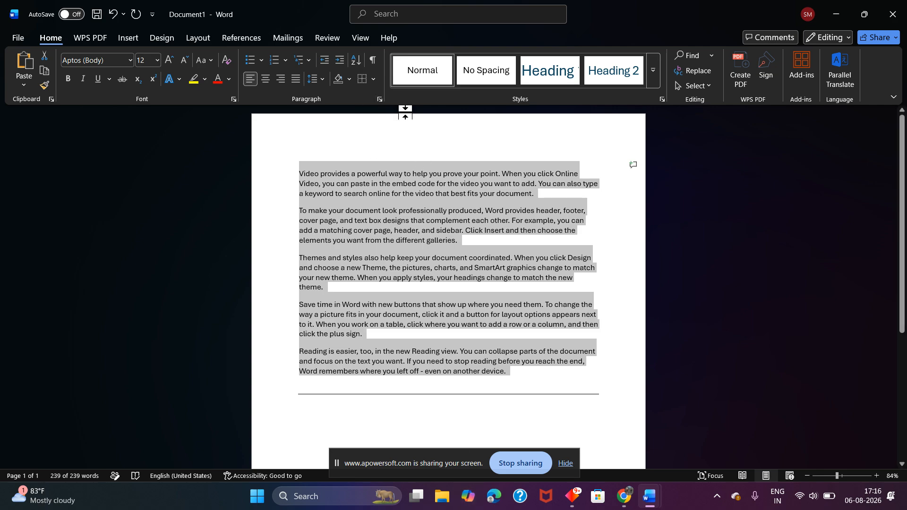
left_click(374, 86)
left_click(380, 93)
Select the whole document and clear its paragraph borders with No Border.
left_click_drag(586, 376, 301, 325)
key("ctrl+a")
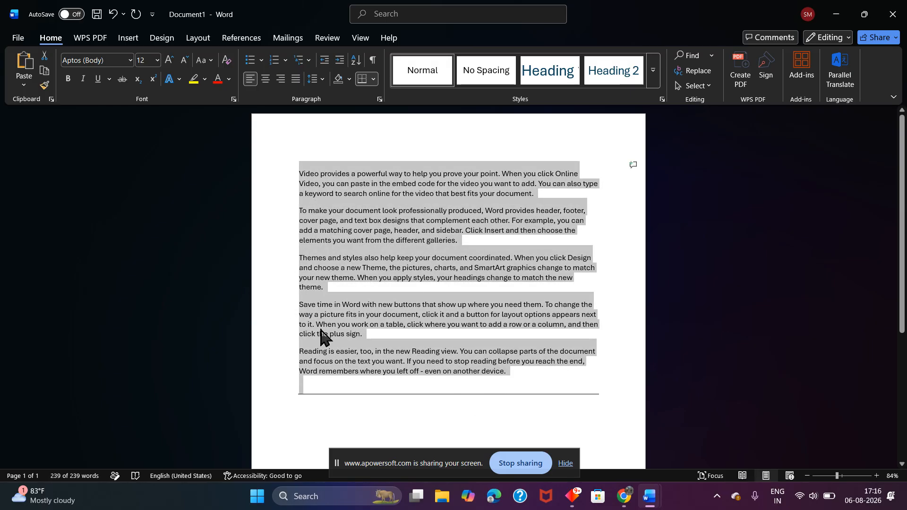
left_click(374, 79)
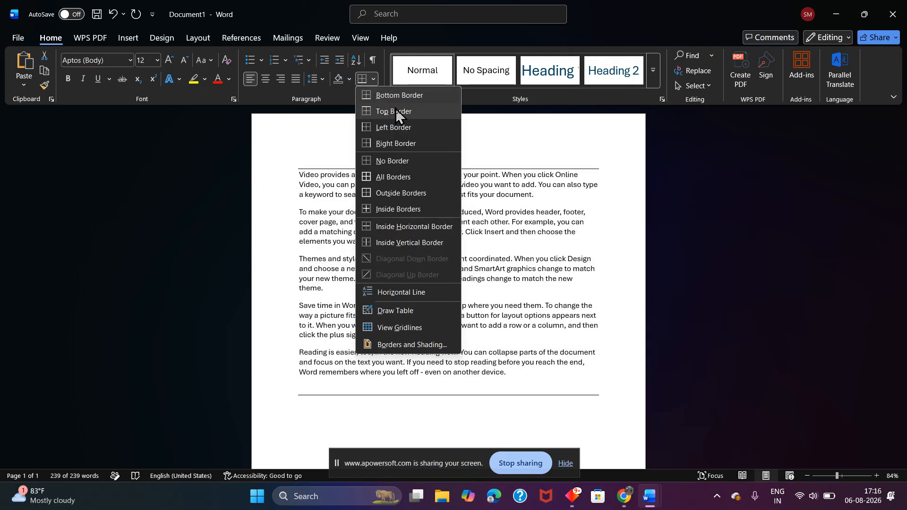
left_click(397, 161)
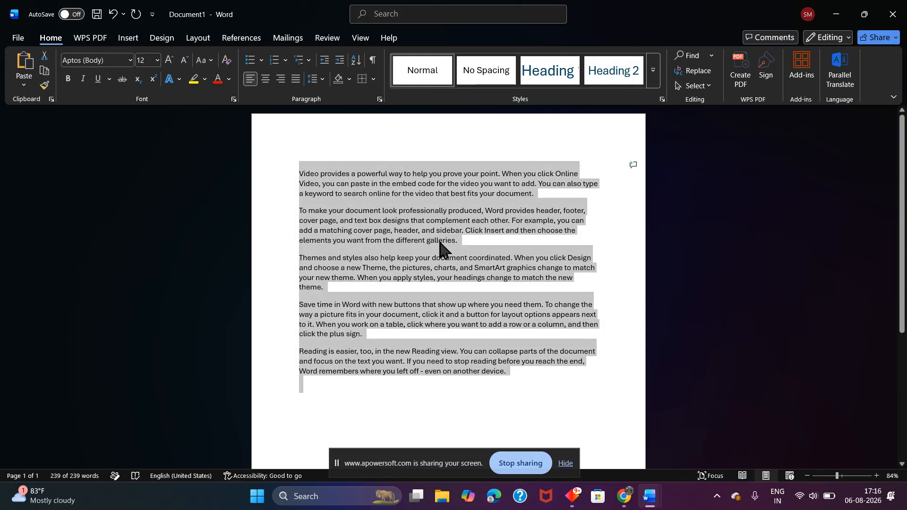
left_click(442, 245)
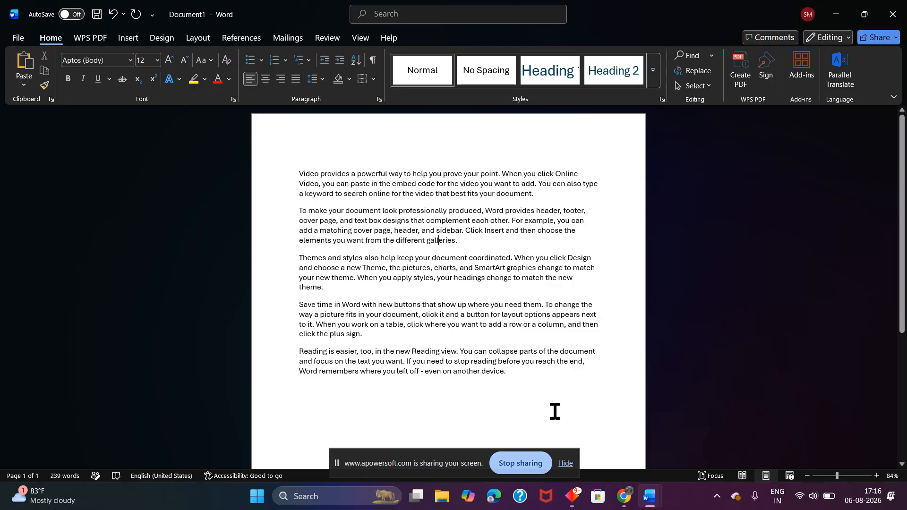
Select all the paragraphs and preview the Left Border option on them without applying it.
key("ctrl+a")
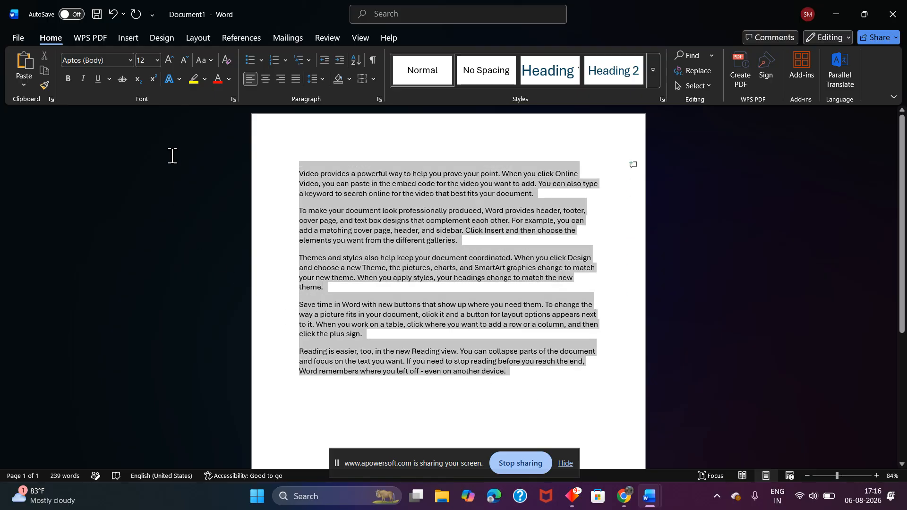
left_click(373, 79)
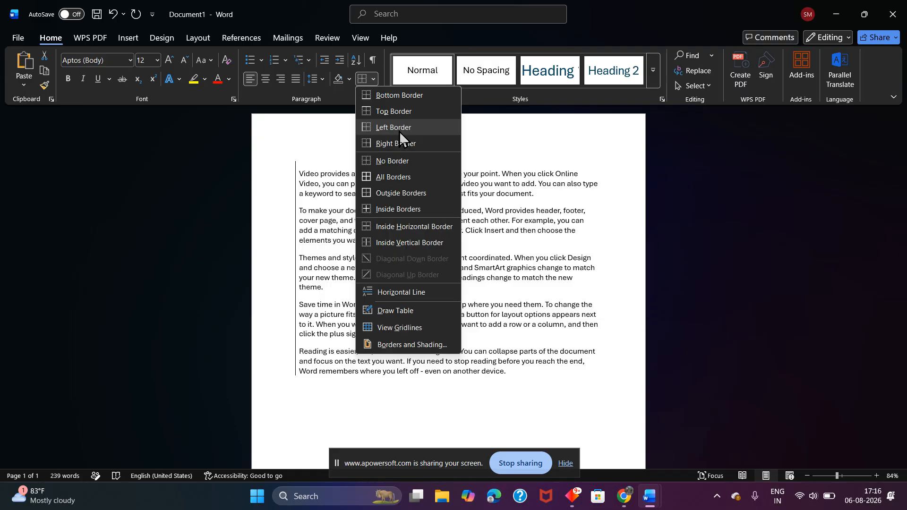
left_click(578, 378)
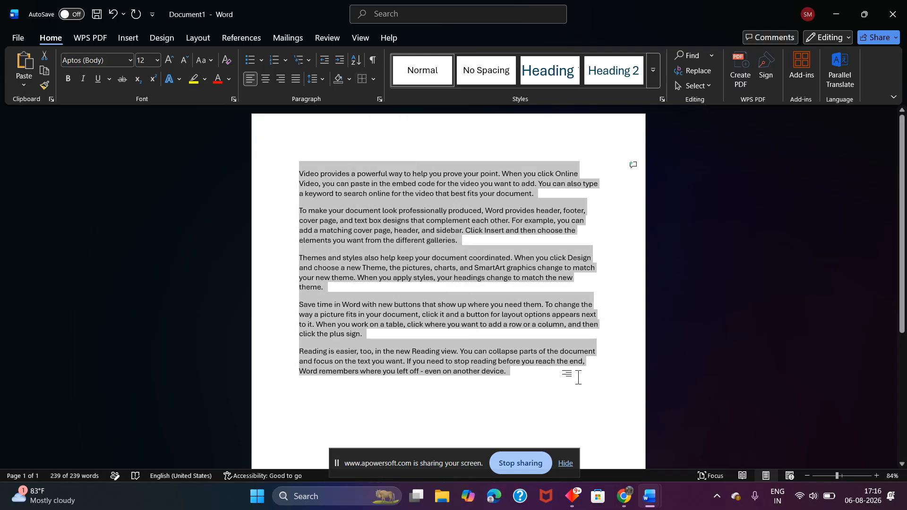
Add an empty line after the third paragraph and insert a horizontal line there.
left_click(340, 297)
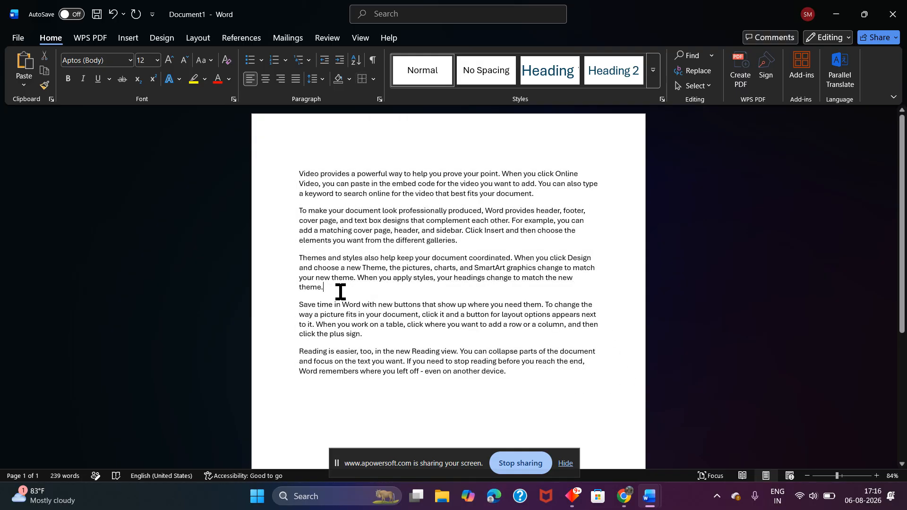
key("Return")
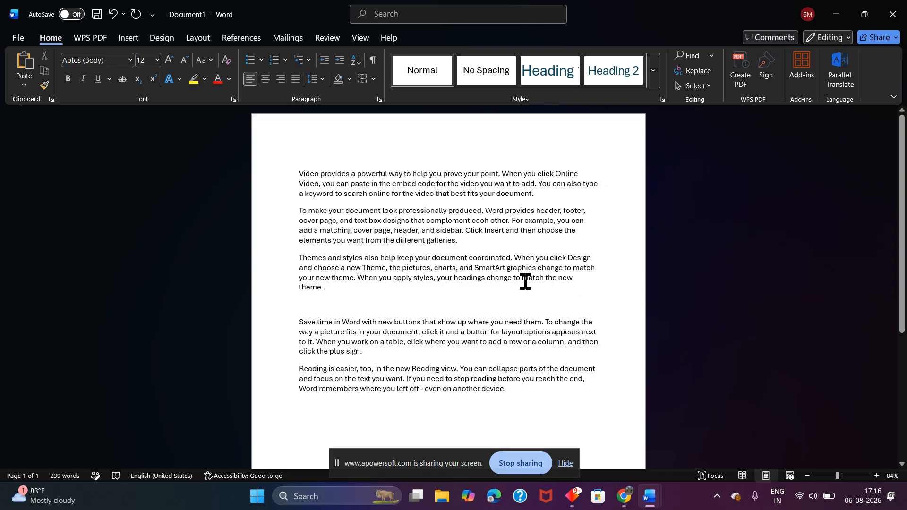
left_click(374, 79)
left_click(434, 292)
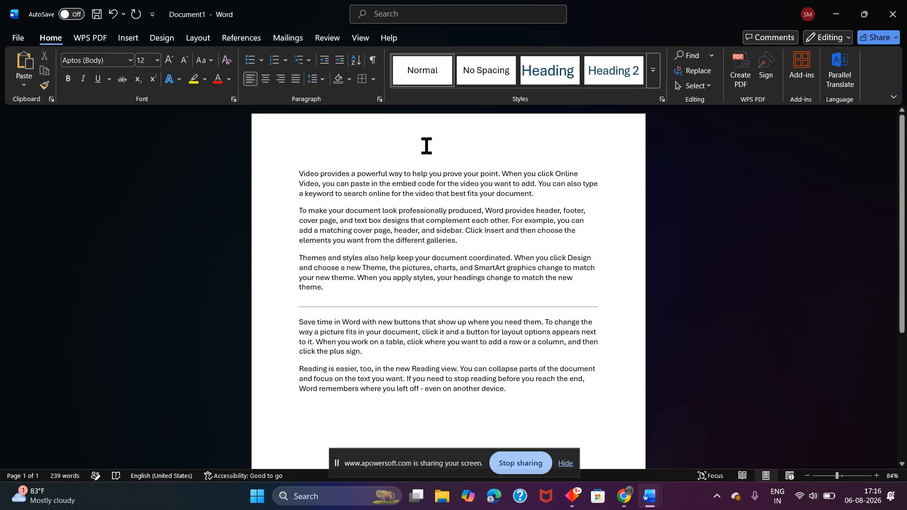
Draw a table about 16.3 cm wide and 7.5 cm high around the upper paragraphs, divided by one vertical line and two horizontal lines.
left_click(372, 79)
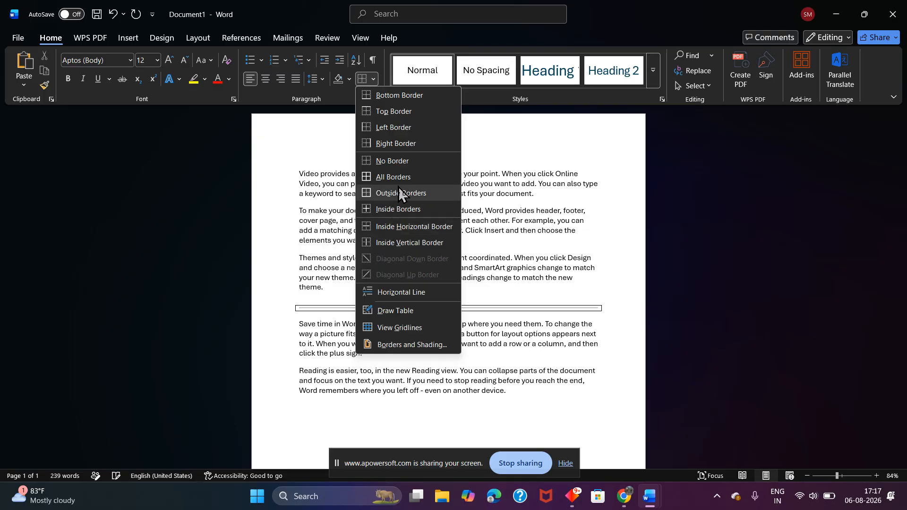
left_click(410, 315)
mouse_move(292, 166)
left_mouse_down()
mouse_move(336, 201)
mouse_move(593, 303)
mouse_move(612, 345)
mouse_move(599, 306)
left_mouse_up()
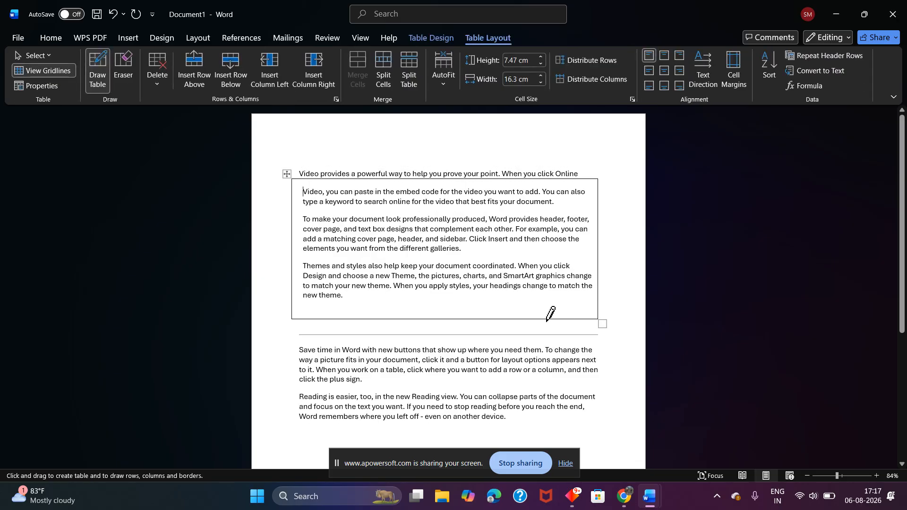
mouse_move(475, 181)
left_mouse_down()
mouse_move(476, 257)
mouse_move(492, 295)
mouse_move(482, 325)
left_mouse_up()
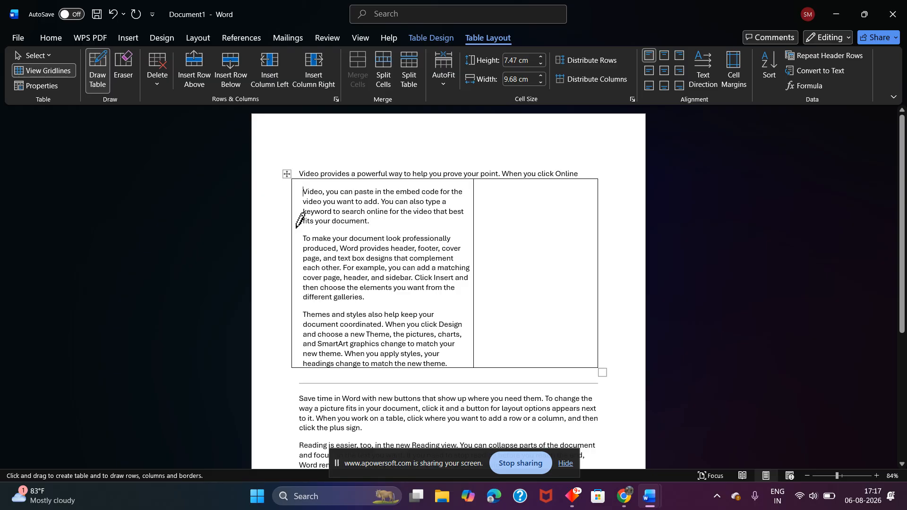
left_click_drag(298, 229, 369, 231)
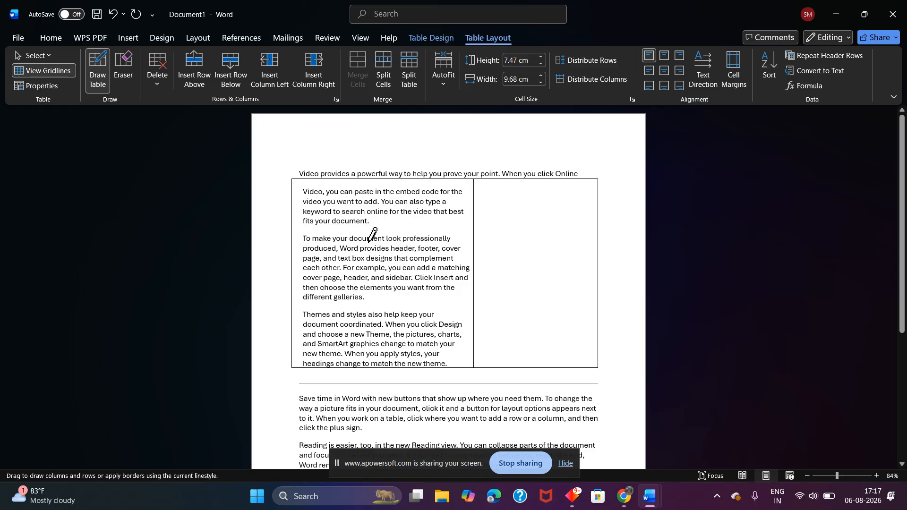
left_click_drag(294, 267, 389, 263)
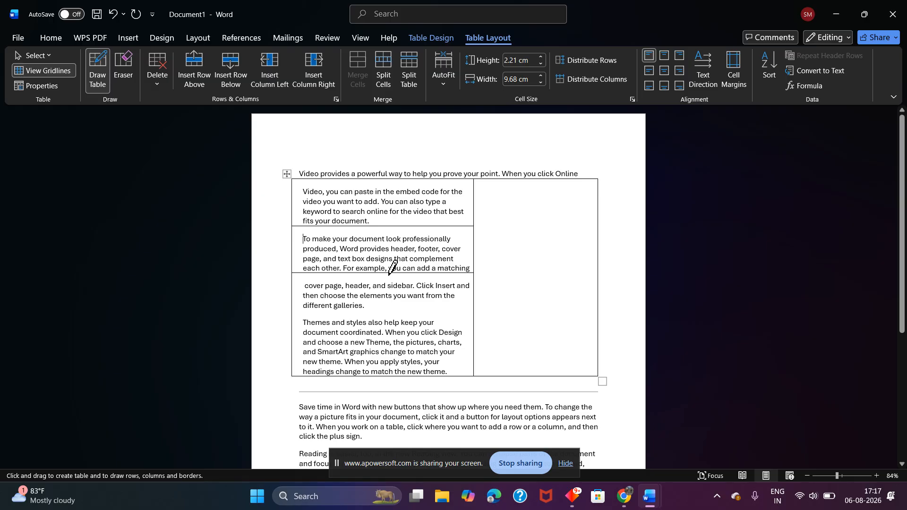
Undo the drawn table, the horizontal line and the empty line after the third paragraph.
key("ctrl+z")
key("ctrl+z")
key("ctrl+z")
key("ctrl+z")
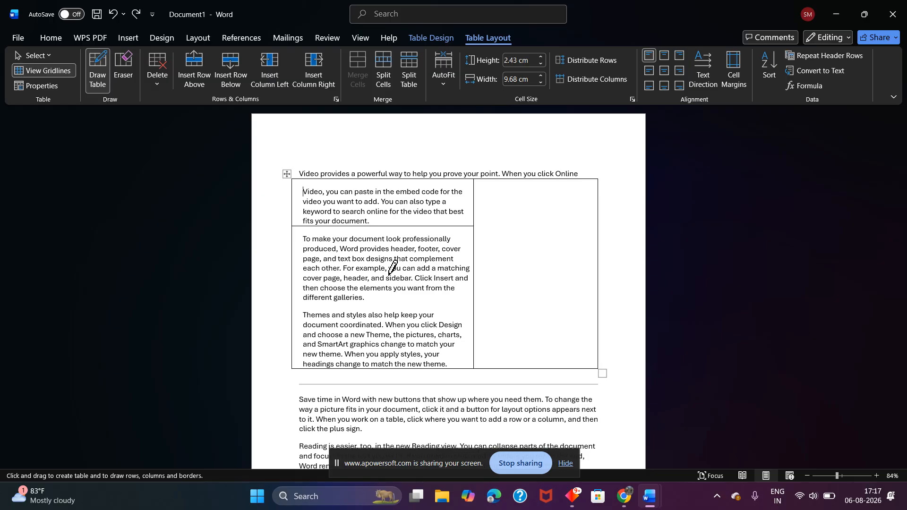
key("ctrl+z")
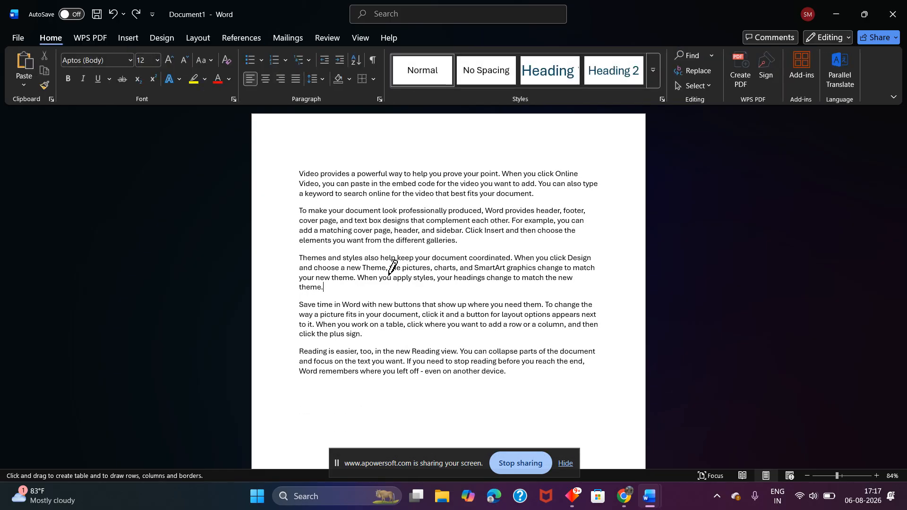
Apply a Box border with a dashed line style to the third paragraph through Borders and Shading.
left_click(373, 79)
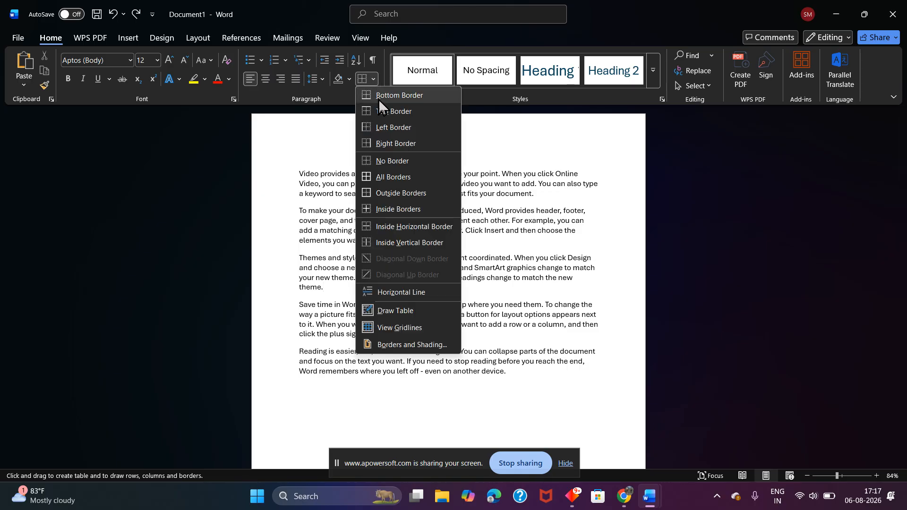
left_click(412, 345)
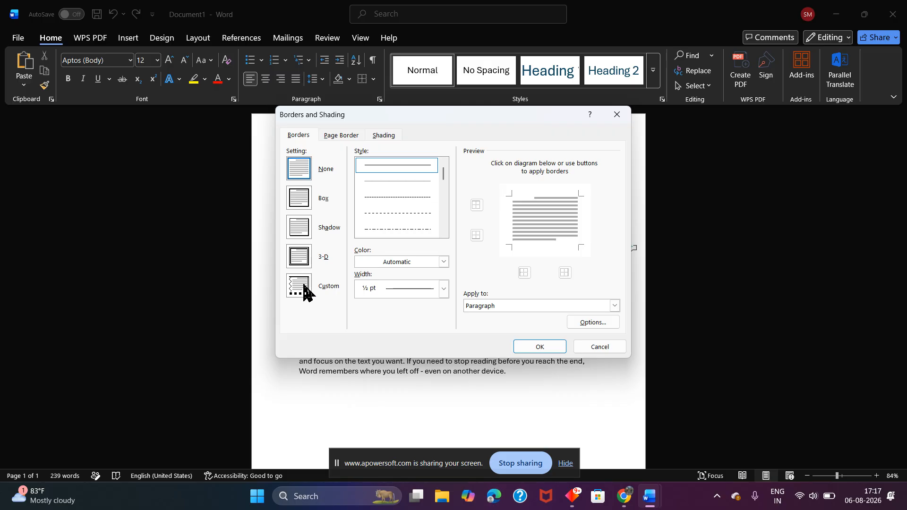
left_click(338, 141)
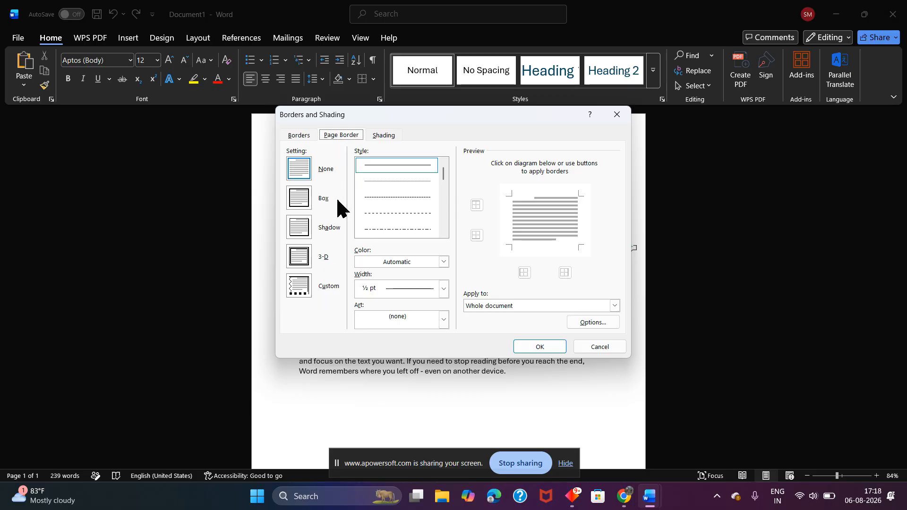
left_click(381, 134)
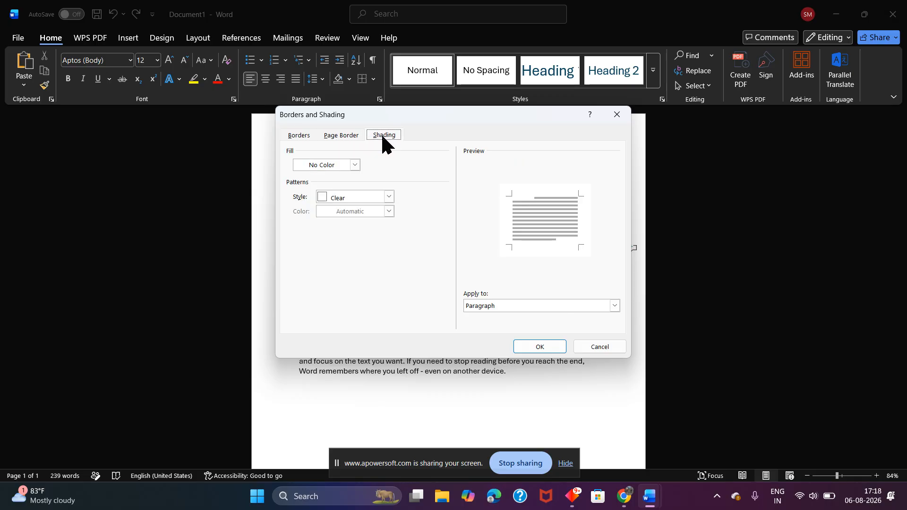
left_click(291, 138)
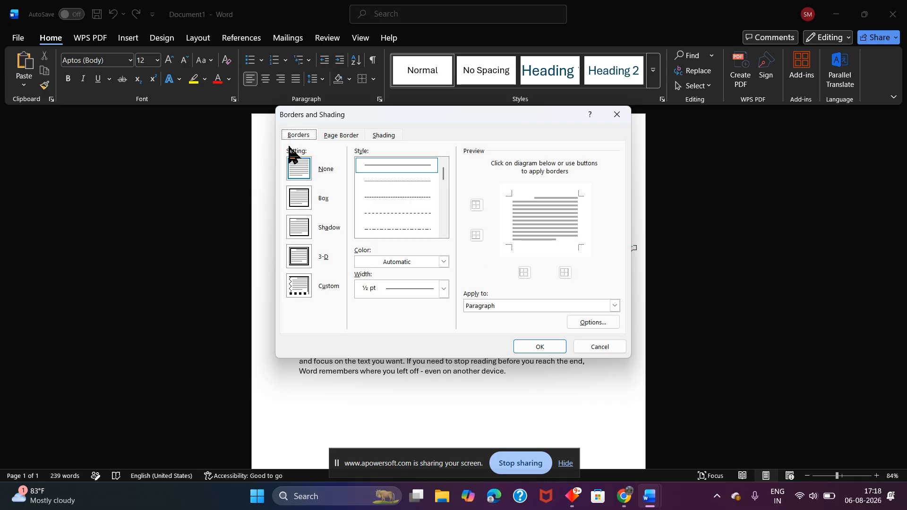
left_click(297, 200)
left_click(388, 199)
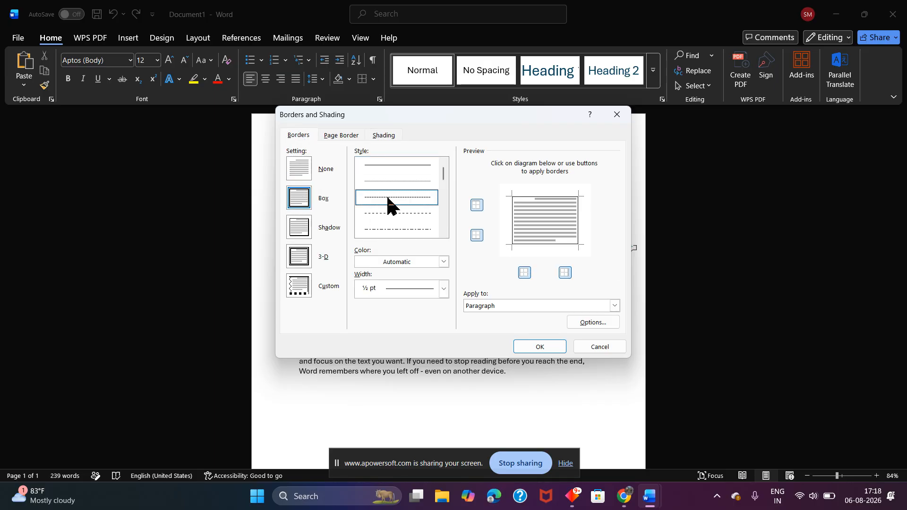
left_click(385, 165)
left_click(399, 213)
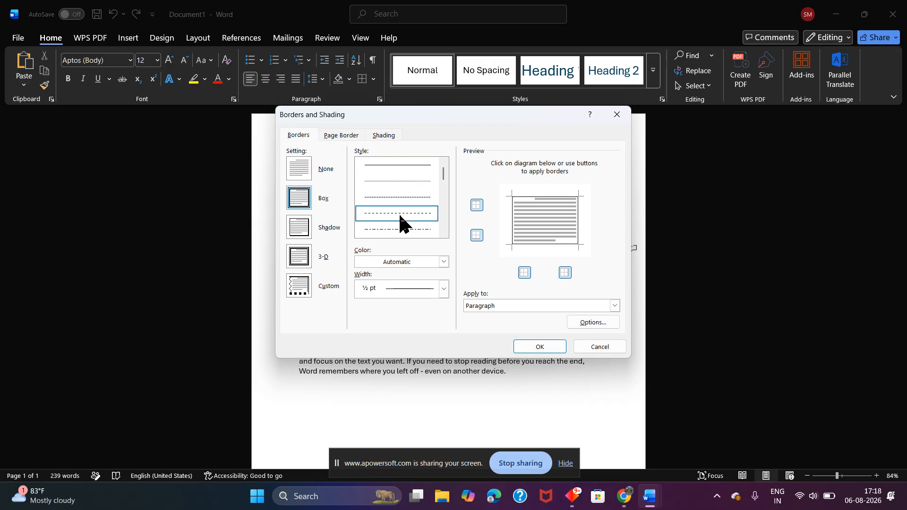
left_click(526, 349)
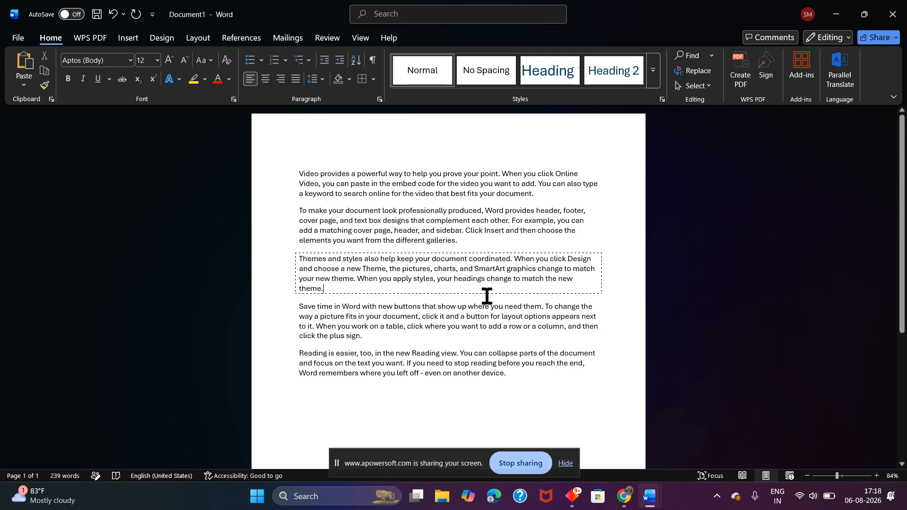
Select all the paragraphs and apply a Box border with a decorative patterned line style through Borders and Shading.
triple_click(271, 168)
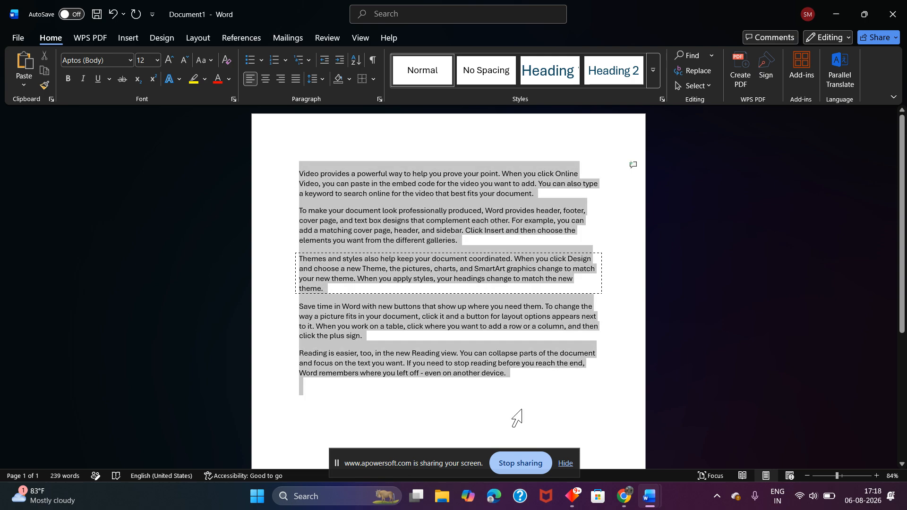
left_click(377, 79)
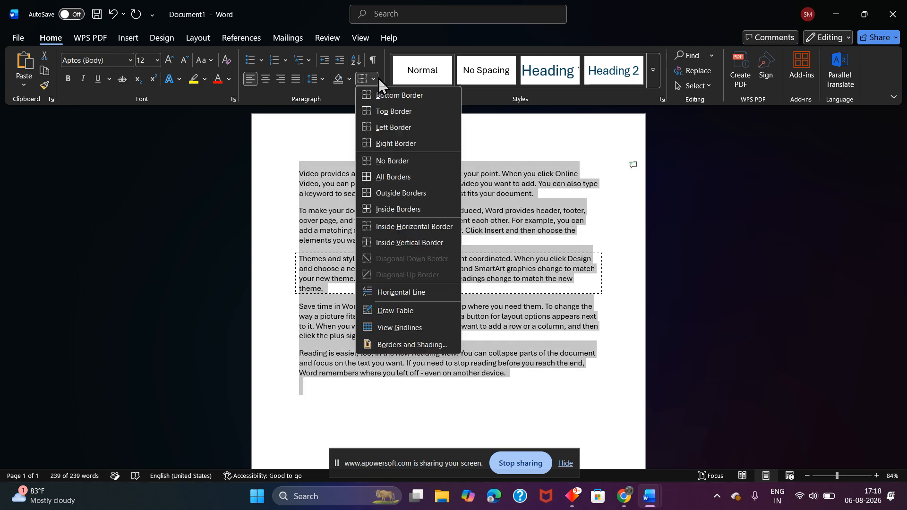
left_click(420, 349)
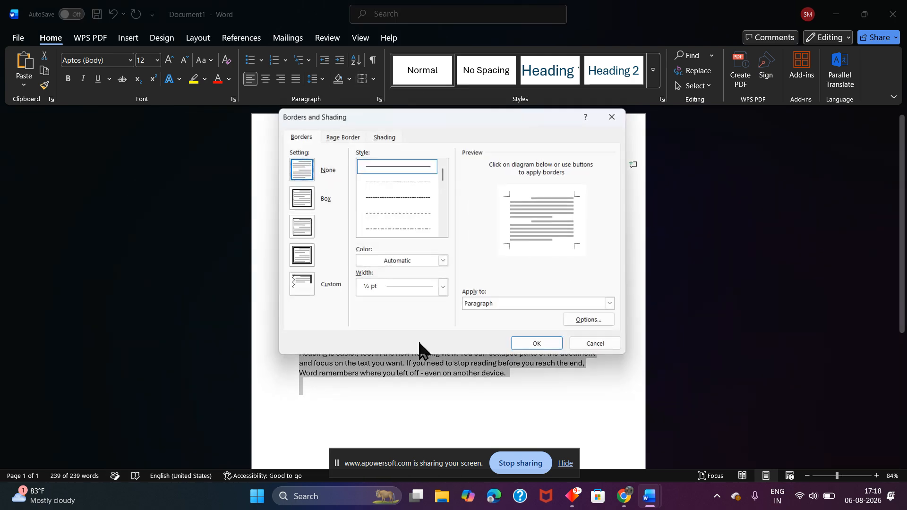
left_click(310, 207)
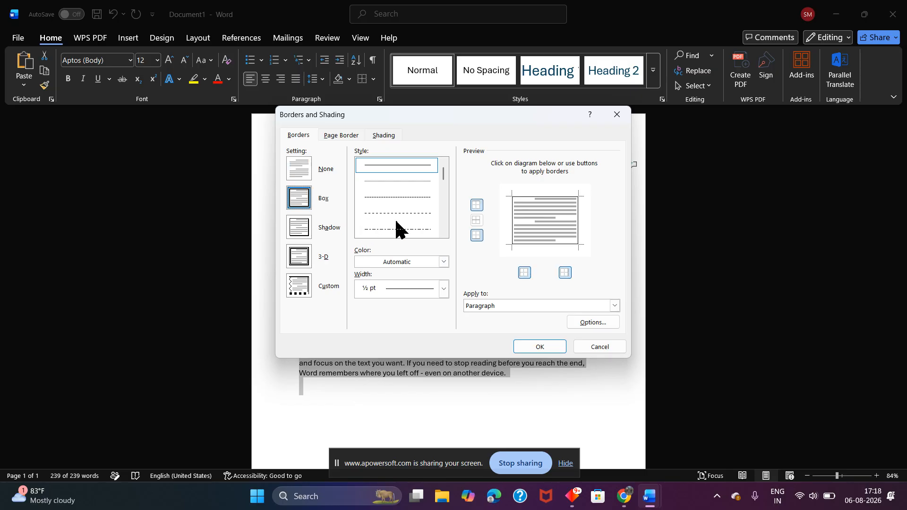
scroll(396, 222, "down", 5)
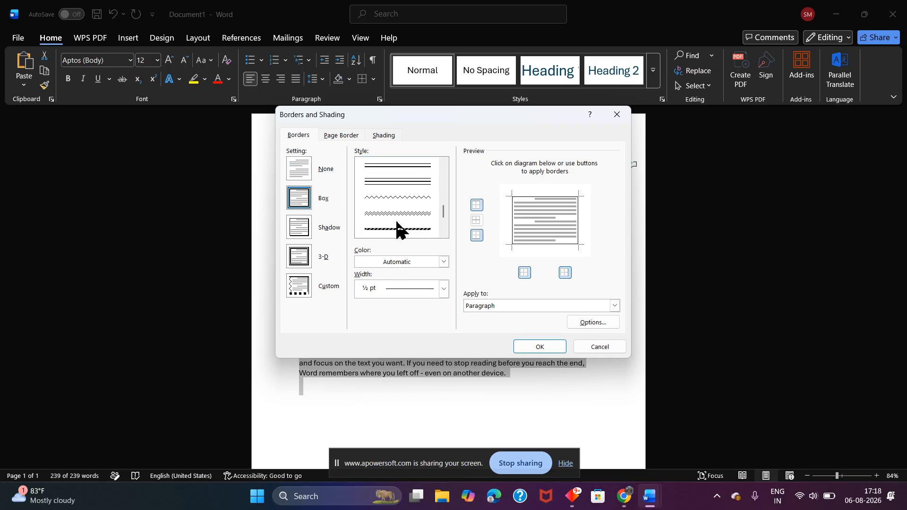
left_click(422, 225)
left_click(534, 347)
left_click(533, 314)
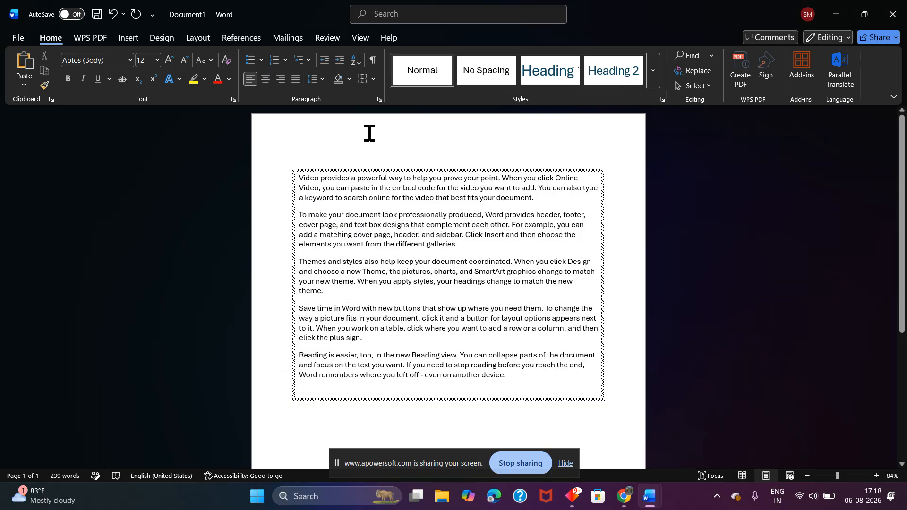
Apply a 3-D page border with a 3 pt thick multi-line style to the whole document.
left_click(373, 78)
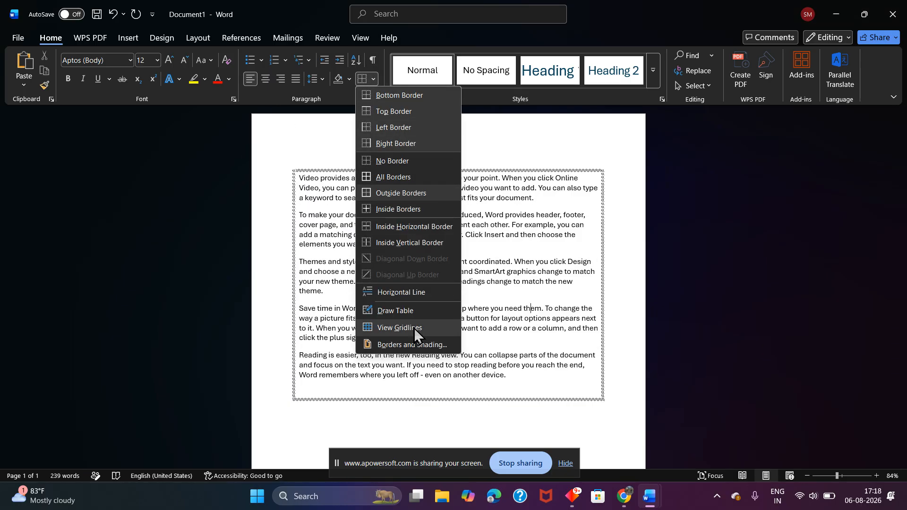
left_click(414, 344)
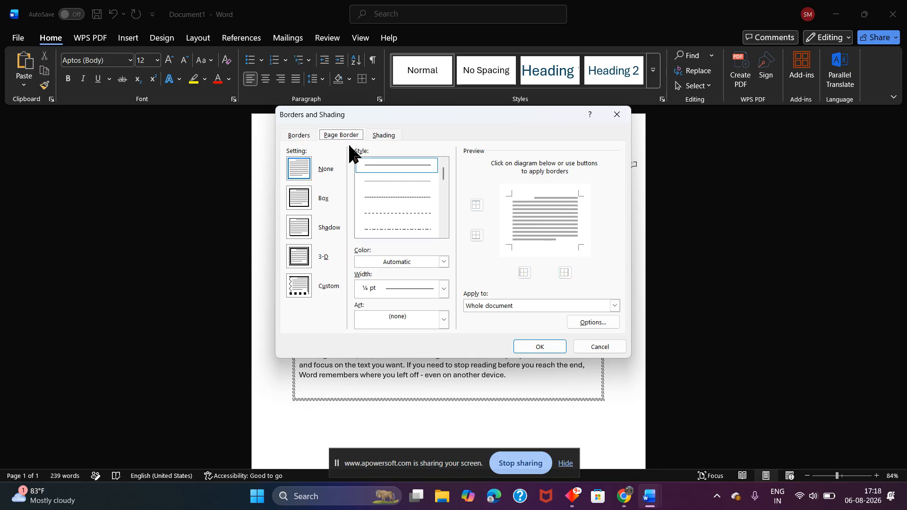
left_click(311, 258)
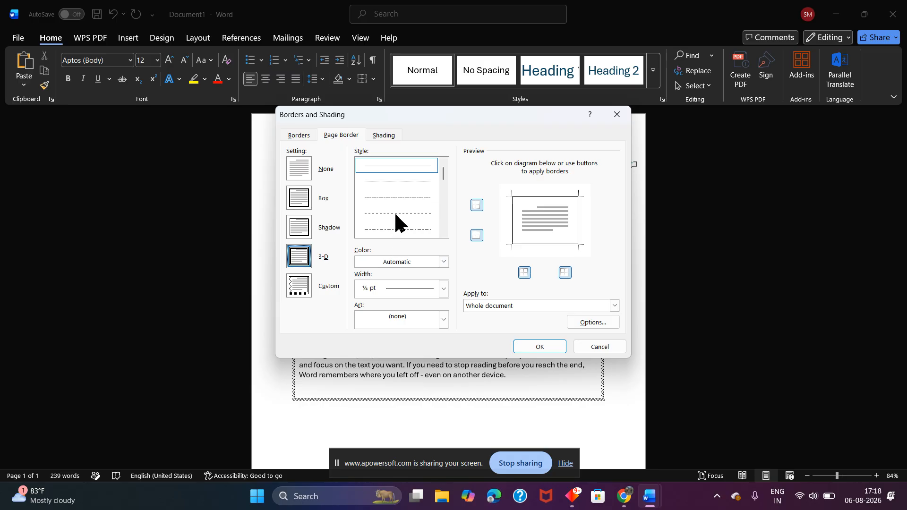
scroll(399, 222, "down", 3)
left_click(415, 188)
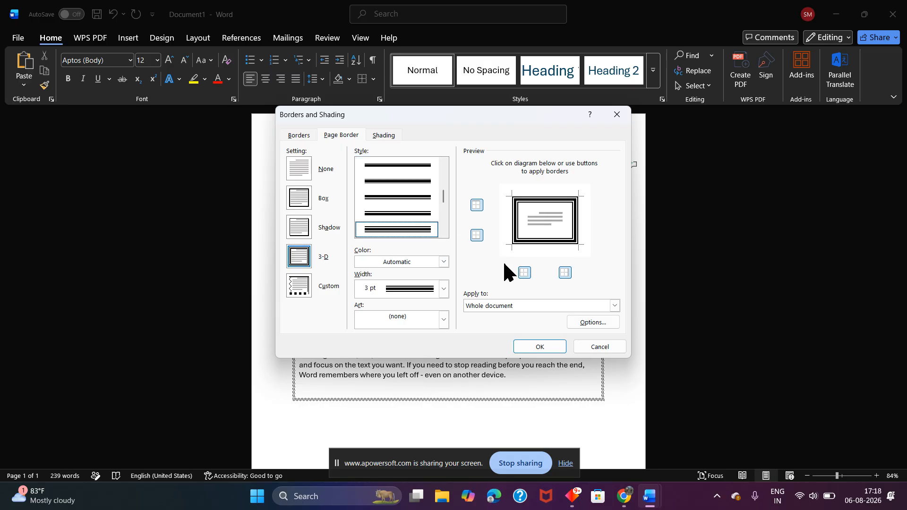
left_click(542, 347)
scroll(538, 342, "down", 1)
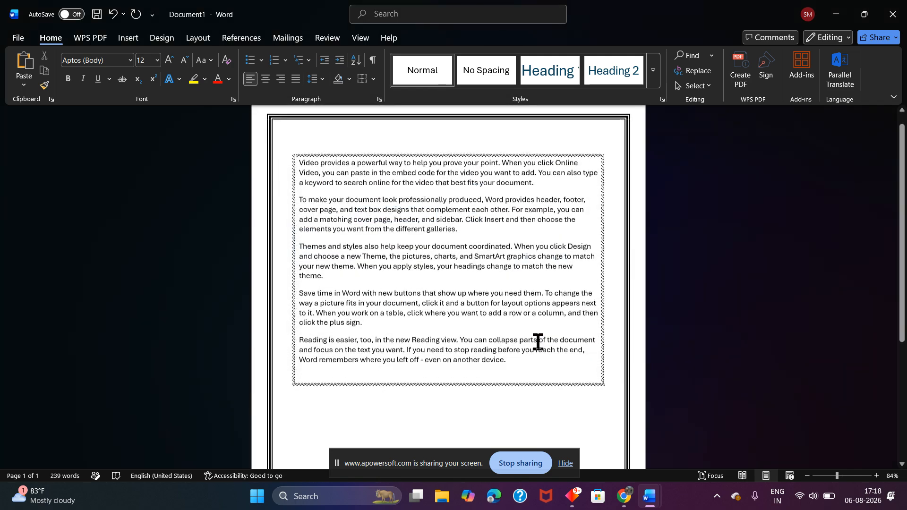
scroll(538, 341, "up", 1)
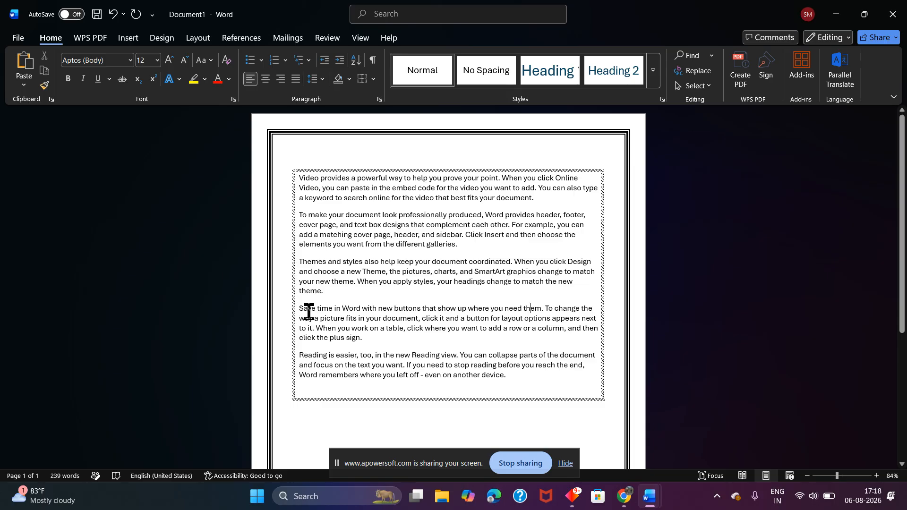
Apply the green filmstrip art border at 20 pt width as the page border for the whole document.
left_click(372, 79)
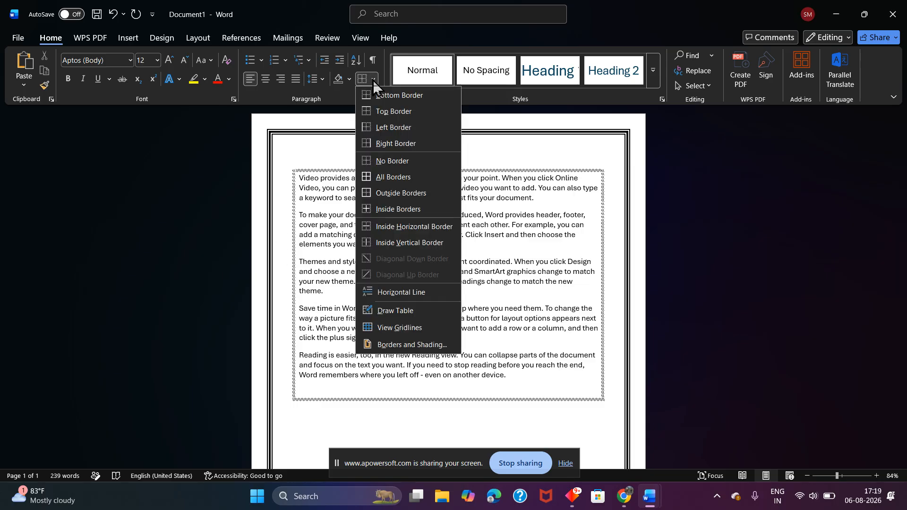
left_click(413, 344)
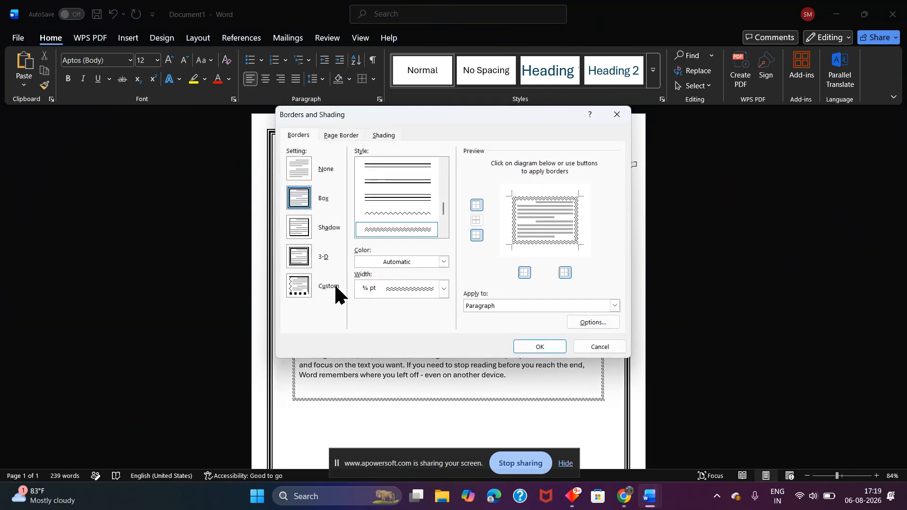
left_click(345, 136)
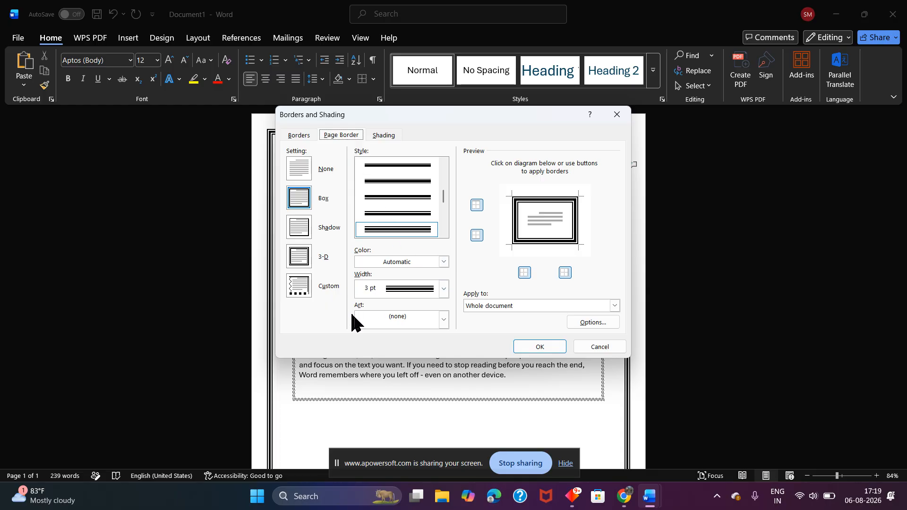
left_click(367, 322)
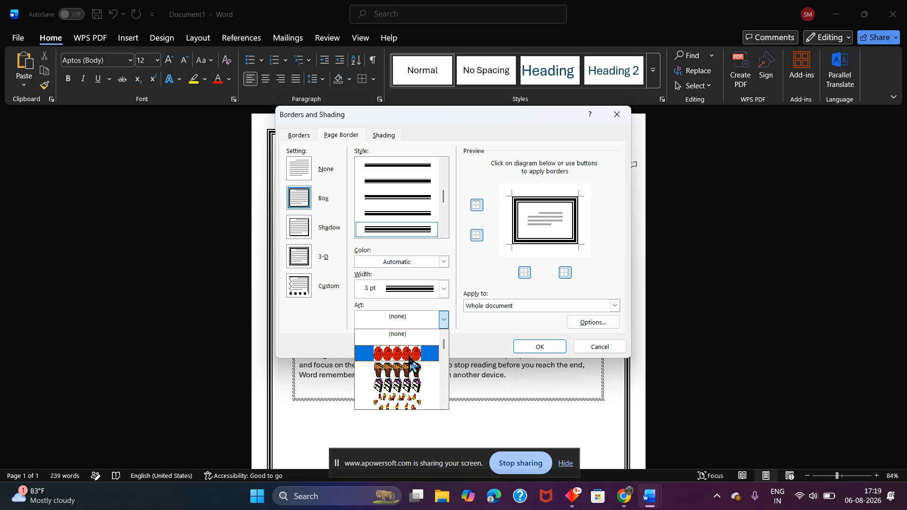
scroll(415, 392, "down", 4)
scroll(413, 390, "down", 5)
scroll(414, 396, "down", 6)
scroll(425, 399, "down", 3)
left_click(416, 375)
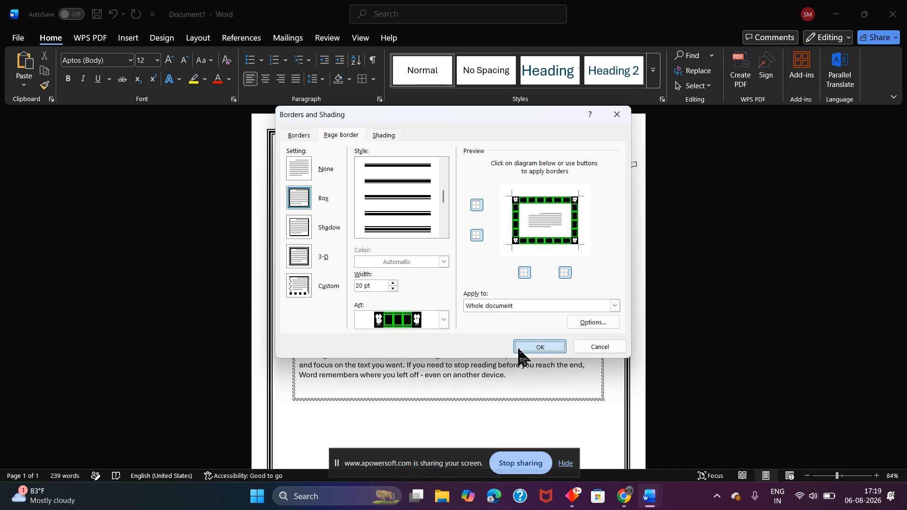
left_click(519, 350)
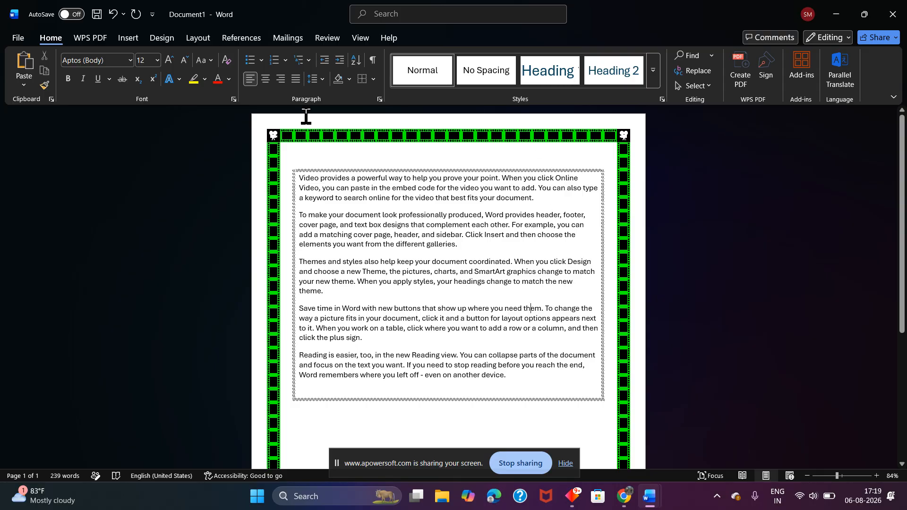
left_click(374, 79)
left_click(401, 343)
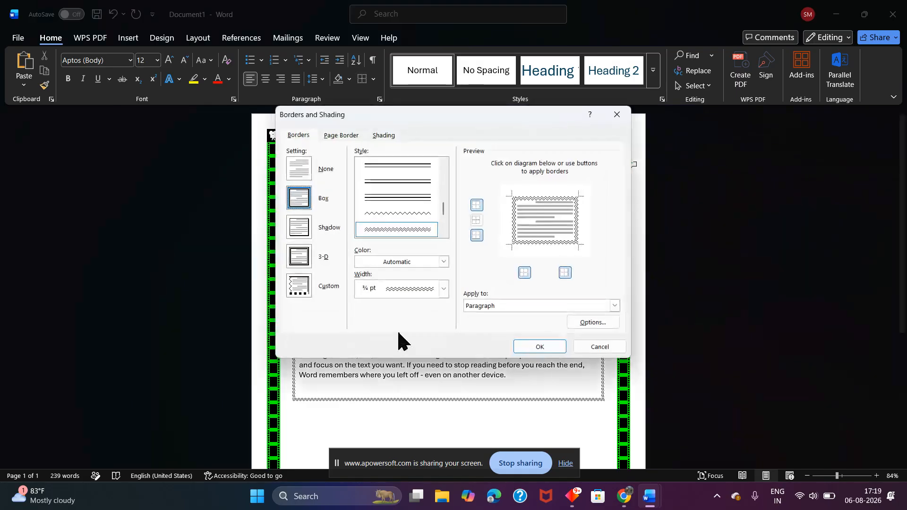
left_click(539, 346)
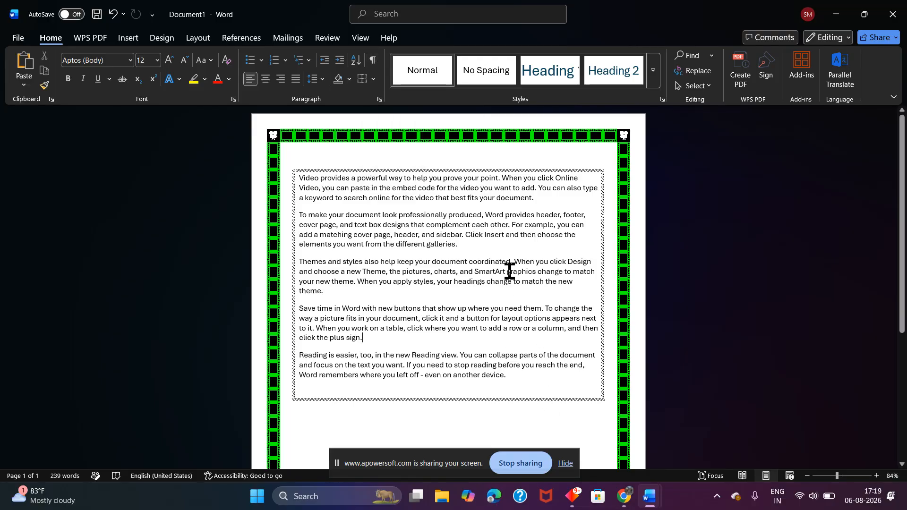
Insert three empty lines after the first paragraph and three after the second paragraph.
left_click(549, 200)
key("Return")
key("Return")
key("Return")
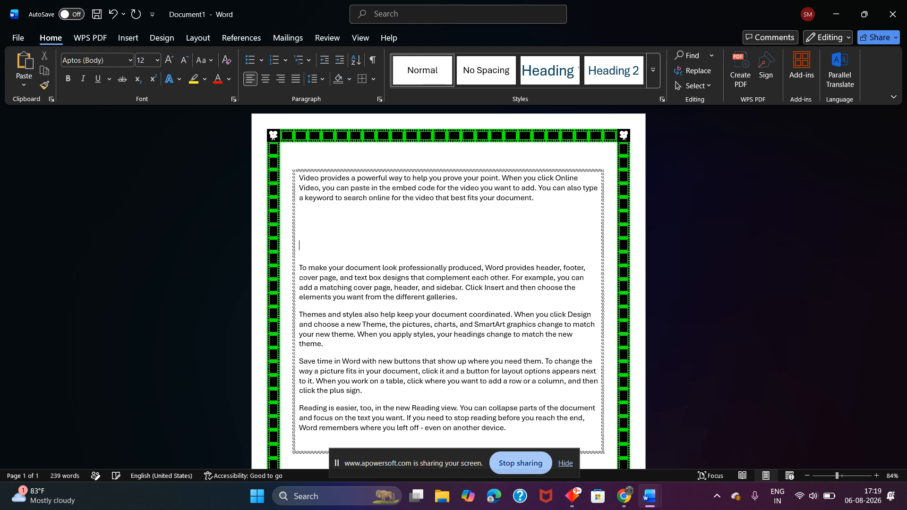
left_click(458, 297)
key("Return")
key("Return")
key("Return")
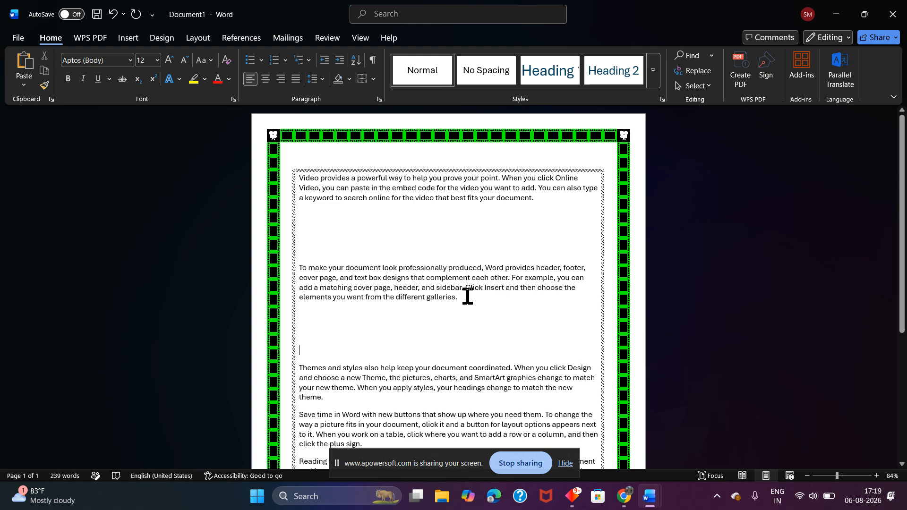
Insert two empty lines after the third paragraph, the one about themes and styles.
scroll(469, 295, "down", 2)
left_click_drag(306, 352, 331, 357)
left_click(329, 353)
key("Return")
key("Return")
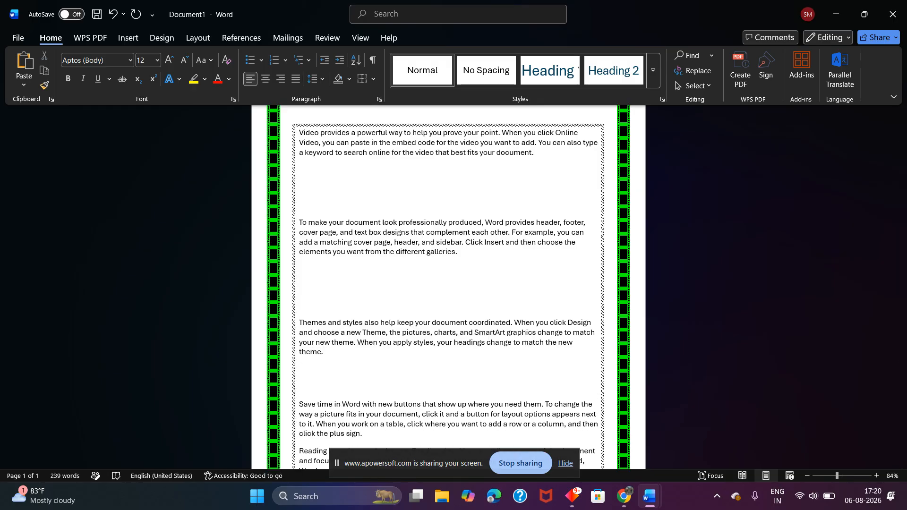
Insert a page break within the opening words of the last paragraph and undo it.
scroll(338, 307, "down", 3)
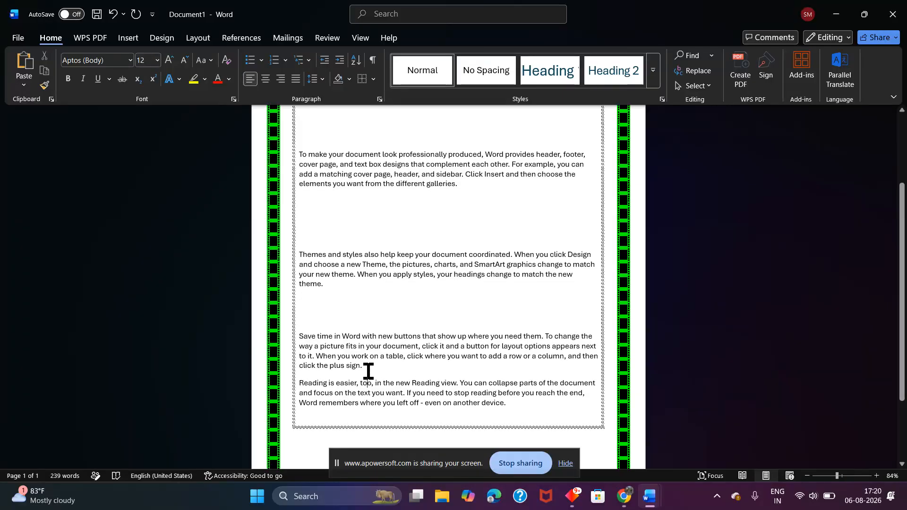
key("ctrl+Return")
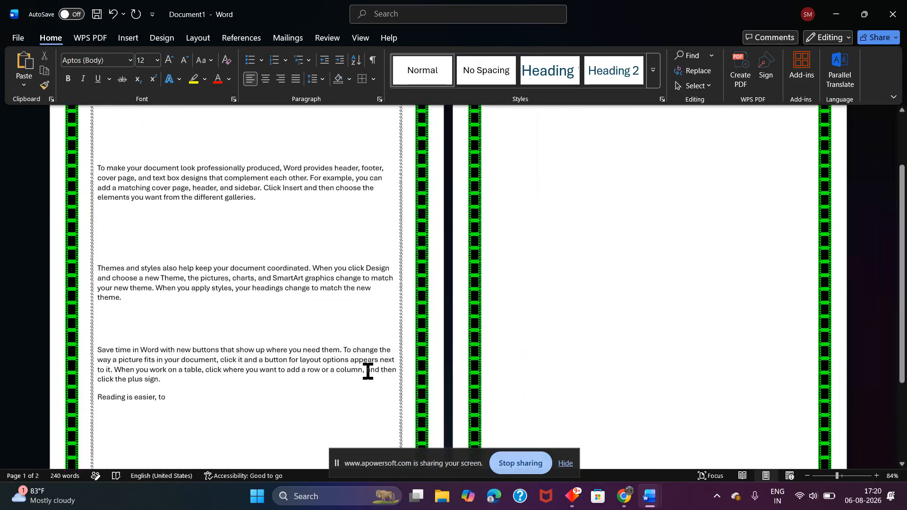
scroll(368, 370, "up", 3)
key("ctrl+z")
Add five empty lines above the first paragraph and place the cursor at the start of the page.
scroll(383, 321, "down", 3, "ctrl")
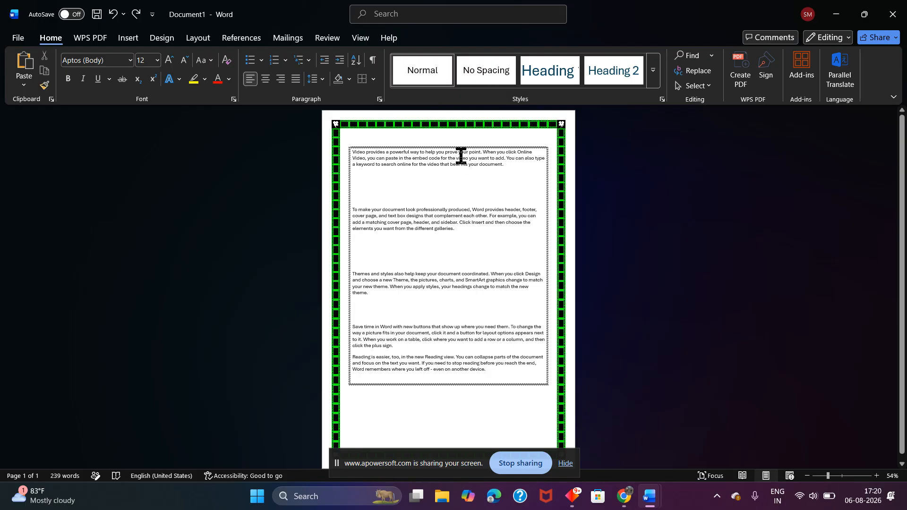
left_click(353, 153)
key("Return")
key("Return")
key("Return")
key("Return")
key("Return")
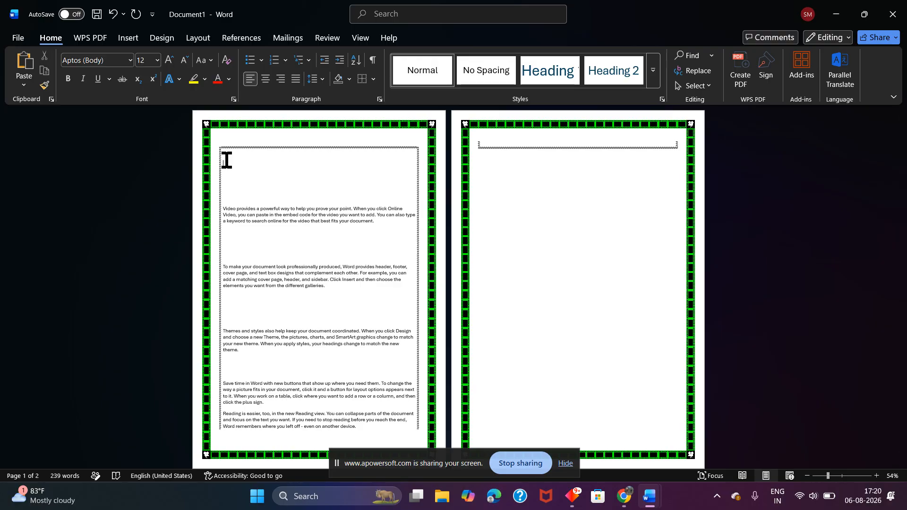
left_click(226, 161)
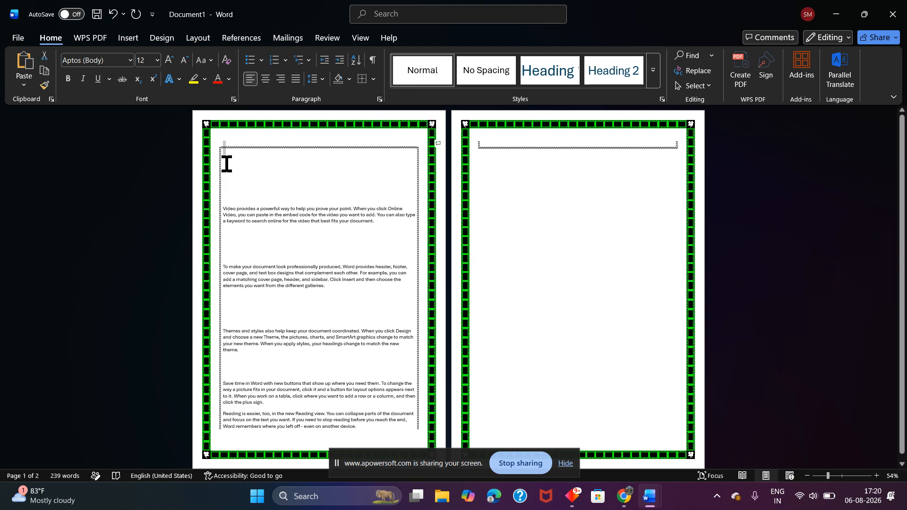
Enter the six letters of a first name in capitals, one per line, on the empty lines above the first paragraph.
type("C")
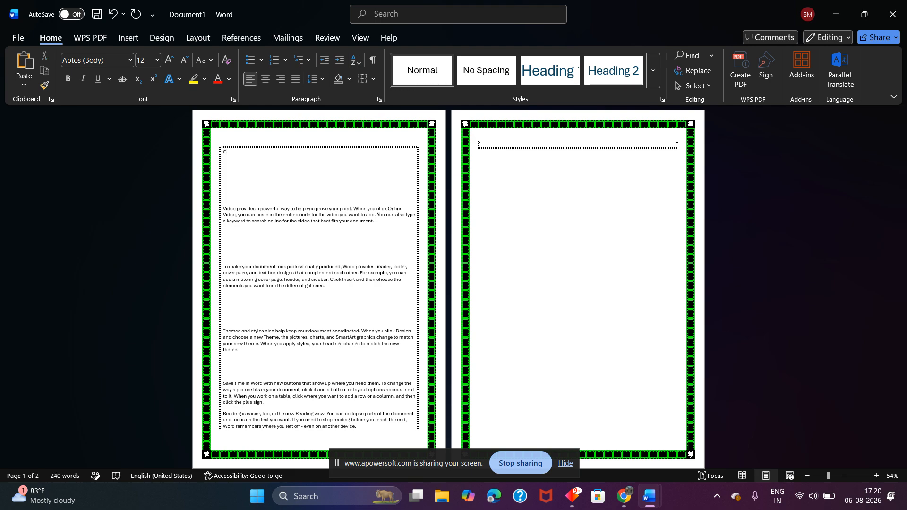
key("Return")
type("H")
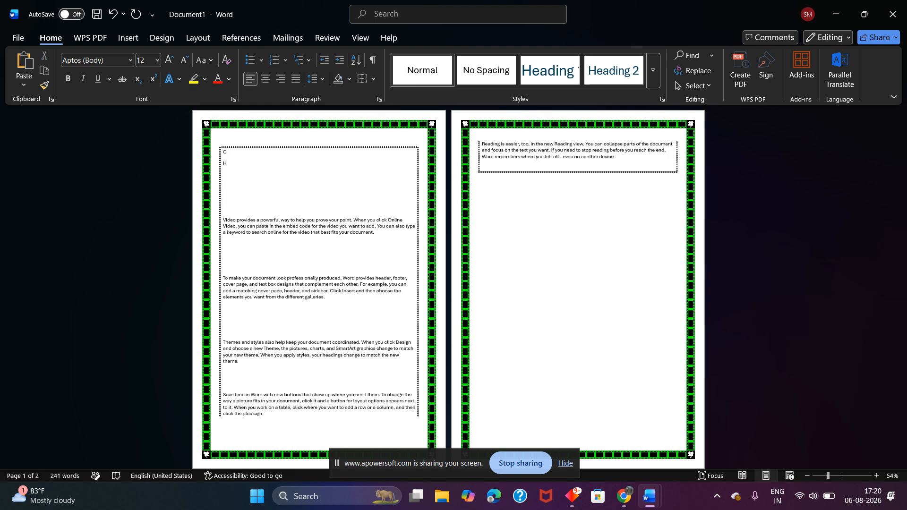
key("Return")
type("A")
key("Return")
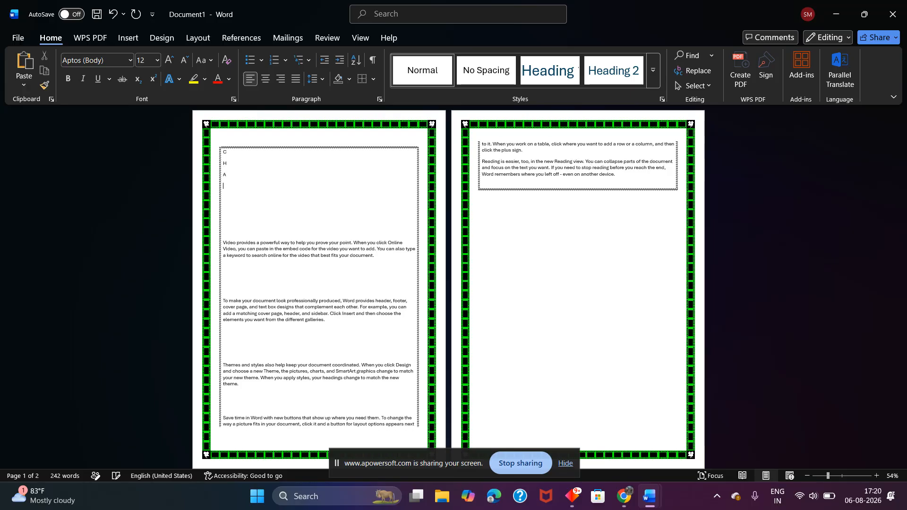
type("I")
key("Return")
type("T")
key("Return")
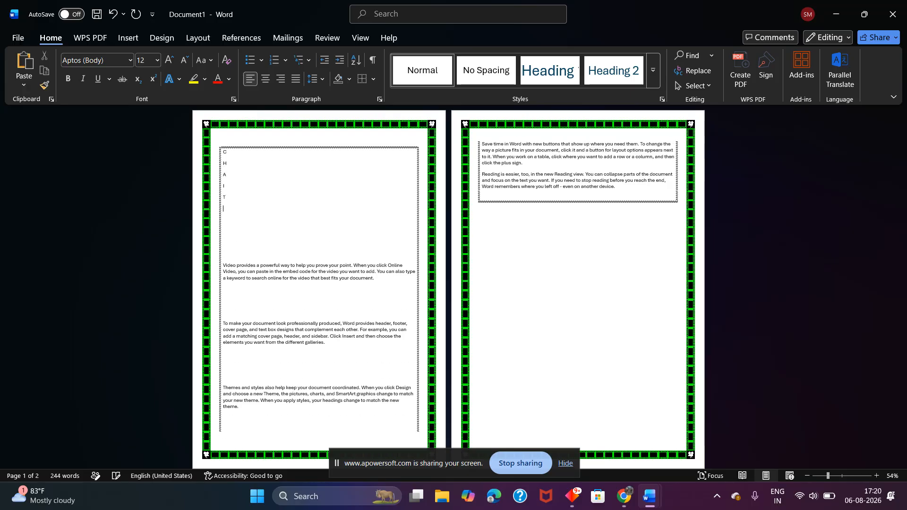
type("8")
key("BackSpace")
type("U")
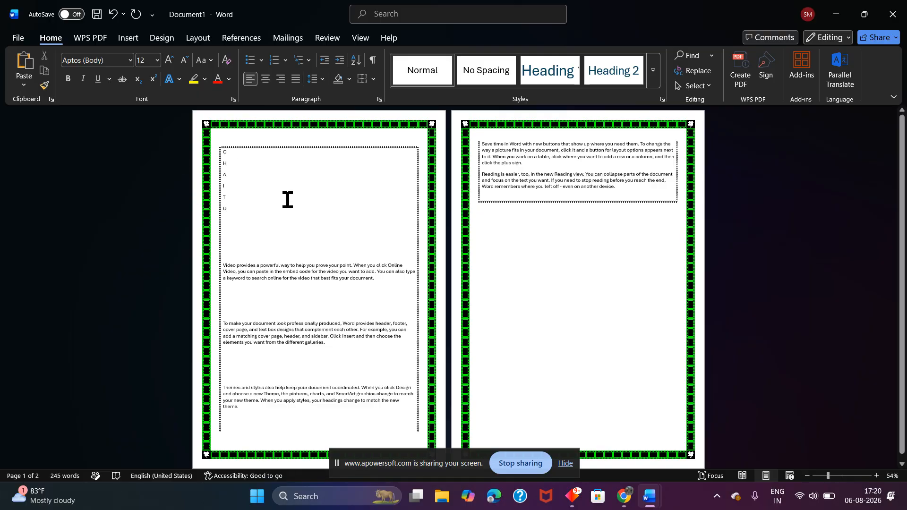
Sort the six single-letter lines and the empty line below them as text by paragraphs in ascending order.
scroll(226, 266, "up", 7)
scroll(231, 268, "up", 5)
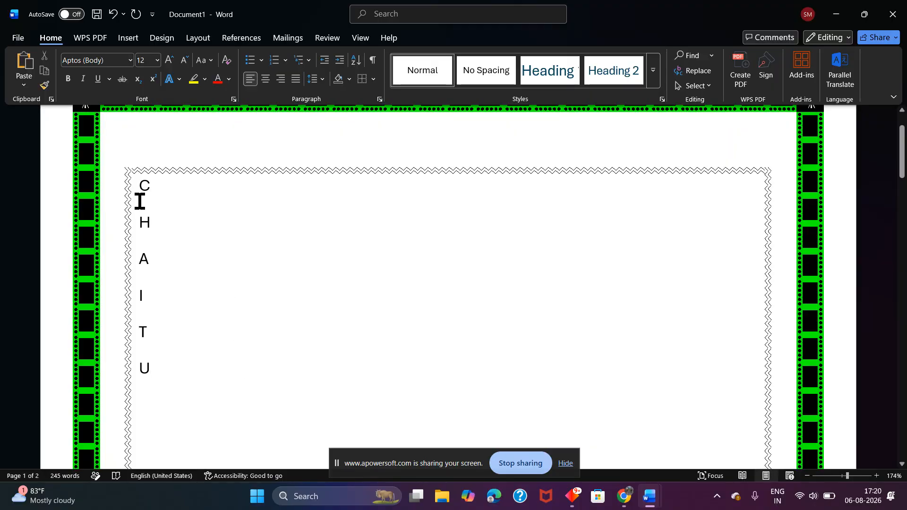
left_click(138, 178)
left_click_drag(138, 183, 155, 376)
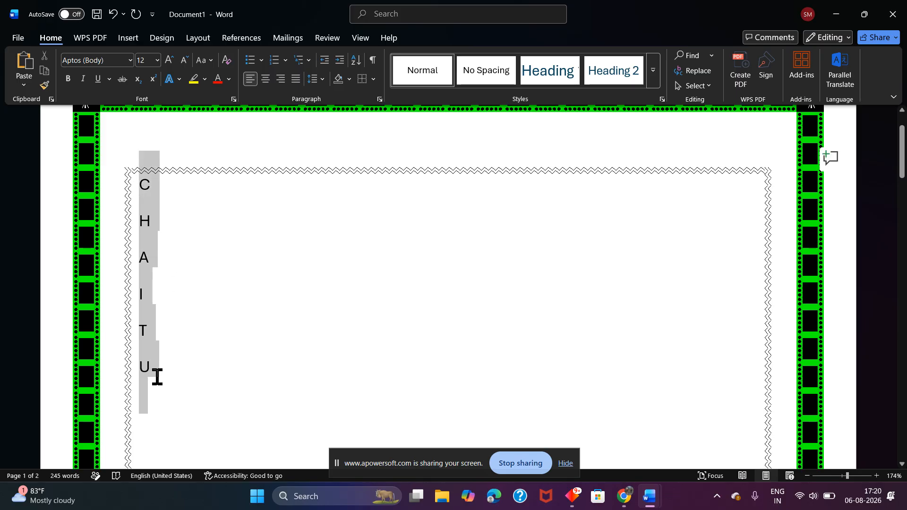
left_click(356, 60)
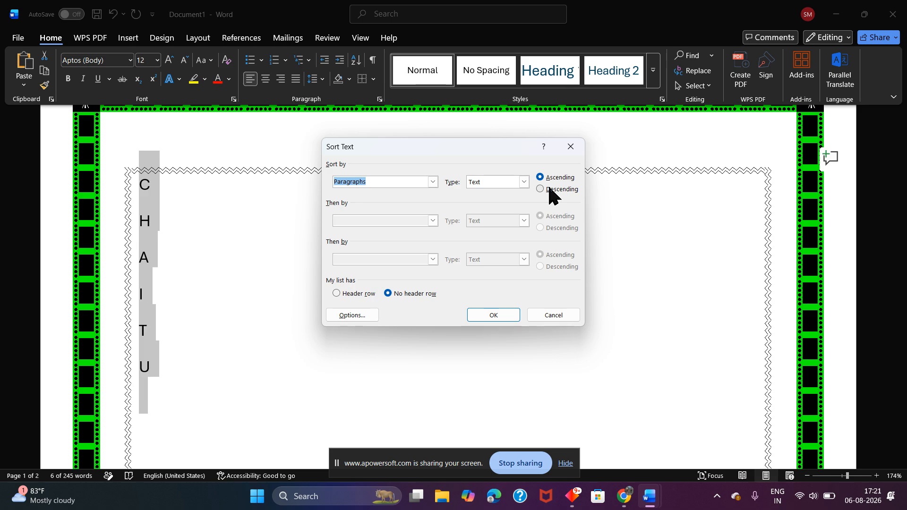
left_click(493, 317)
left_click(200, 236)
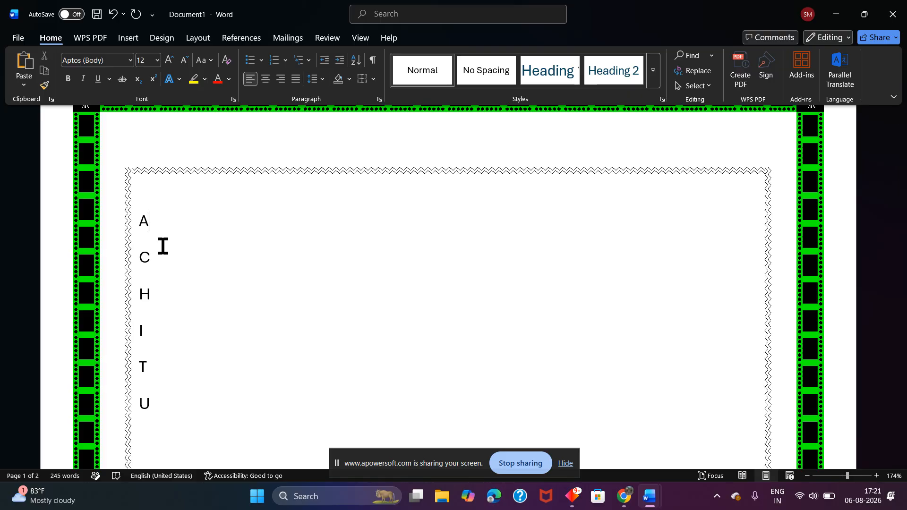
Sort the six single-letter lines as text by paragraphs in descending order.
left_click(154, 399)
left_click_drag(153, 399, 135, 218)
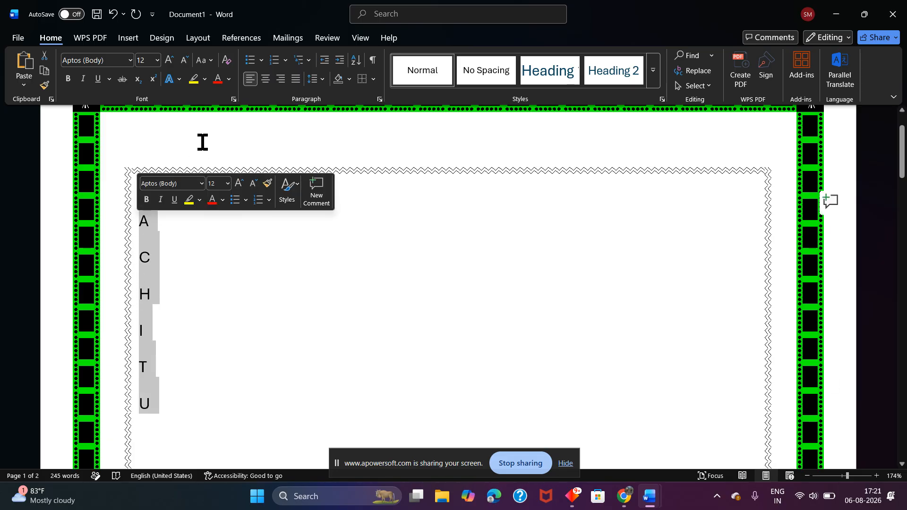
left_click(356, 60)
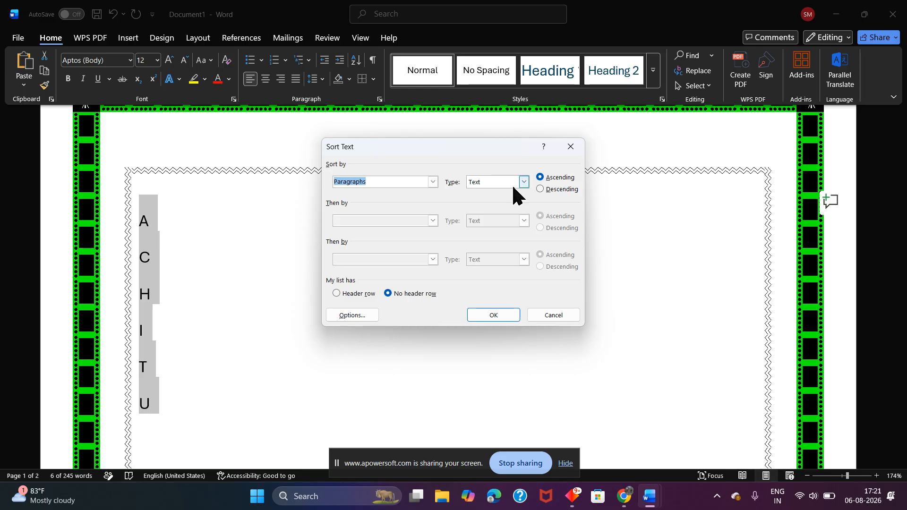
left_click(545, 189)
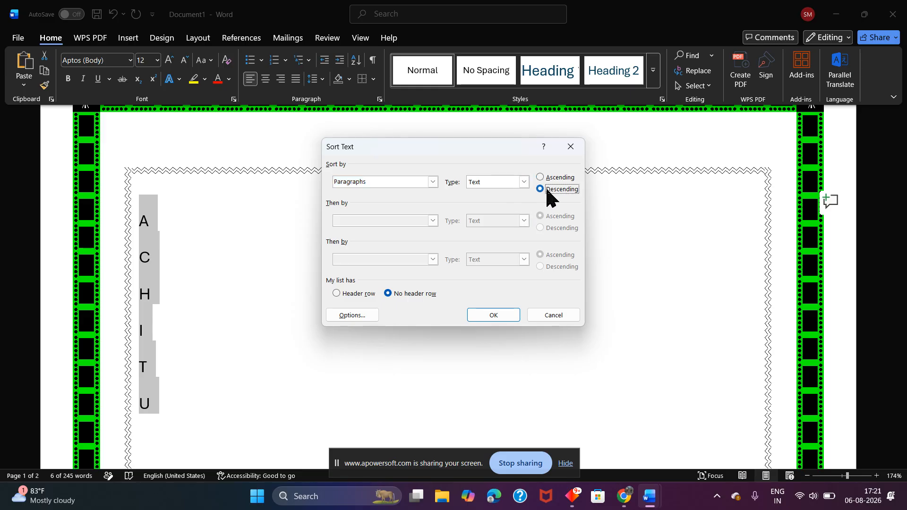
left_click(501, 317)
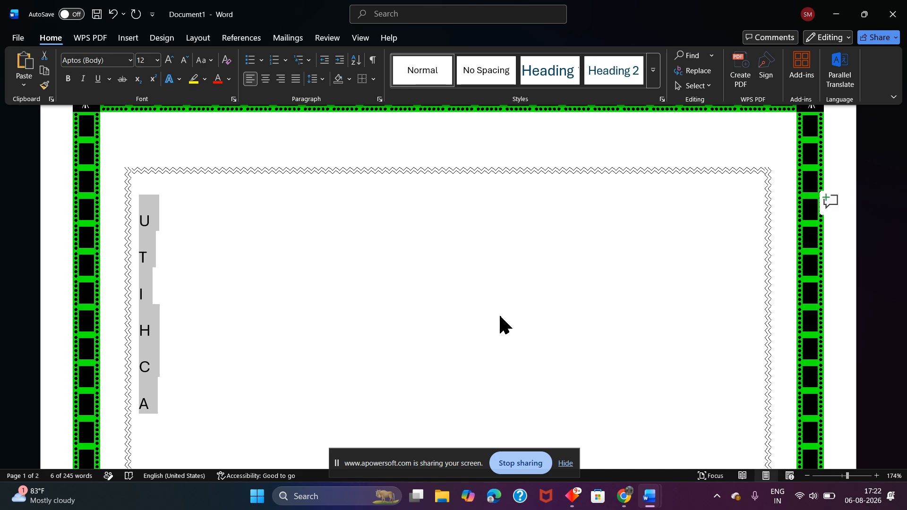
Show the formatting marks with the whole document selected, look through both pages, and hide the marks again.
left_click(173, 425)
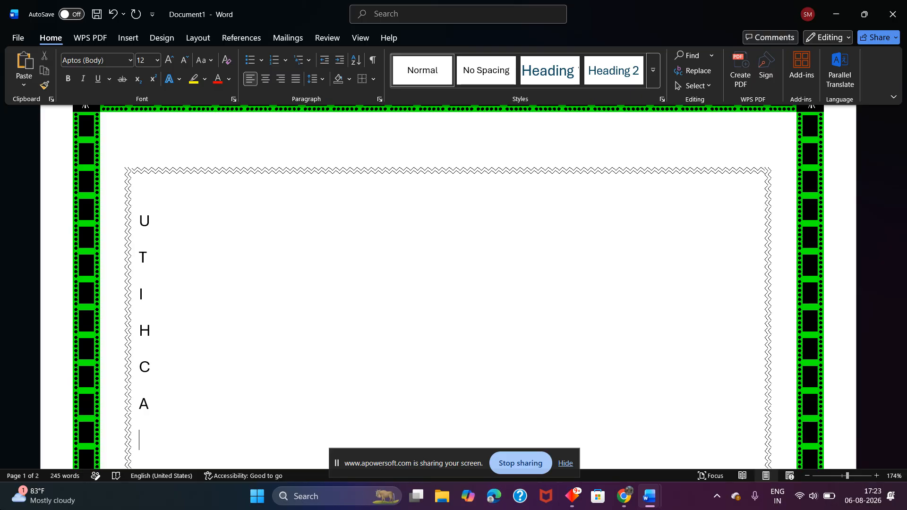
key("ctrl+a")
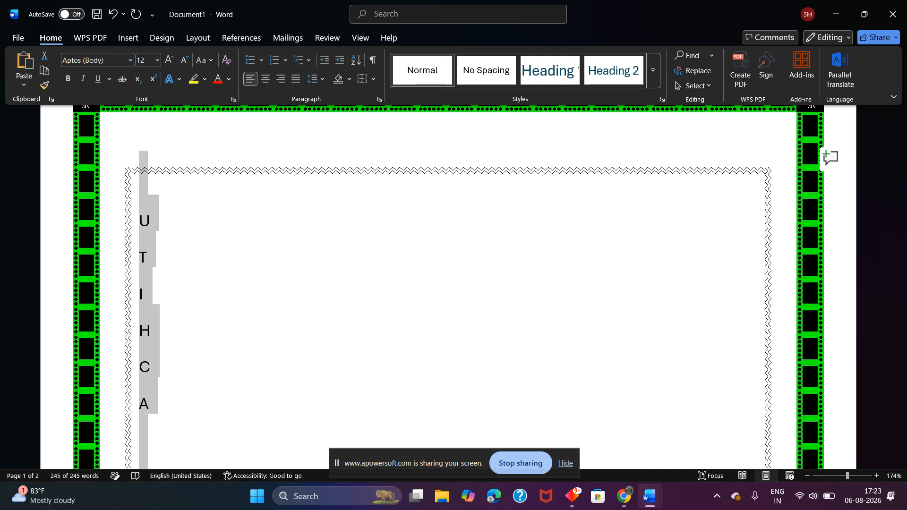
left_click(373, 60)
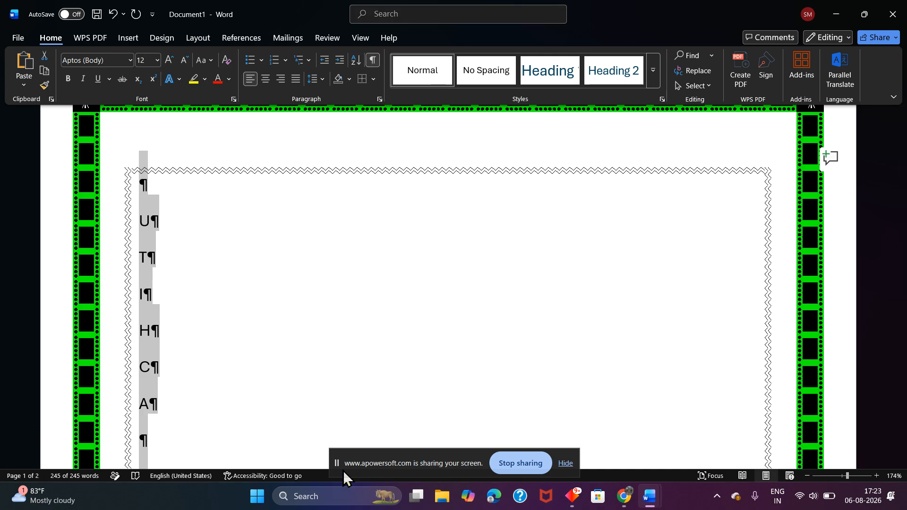
scroll(354, 310, "down", 9, "ctrl")
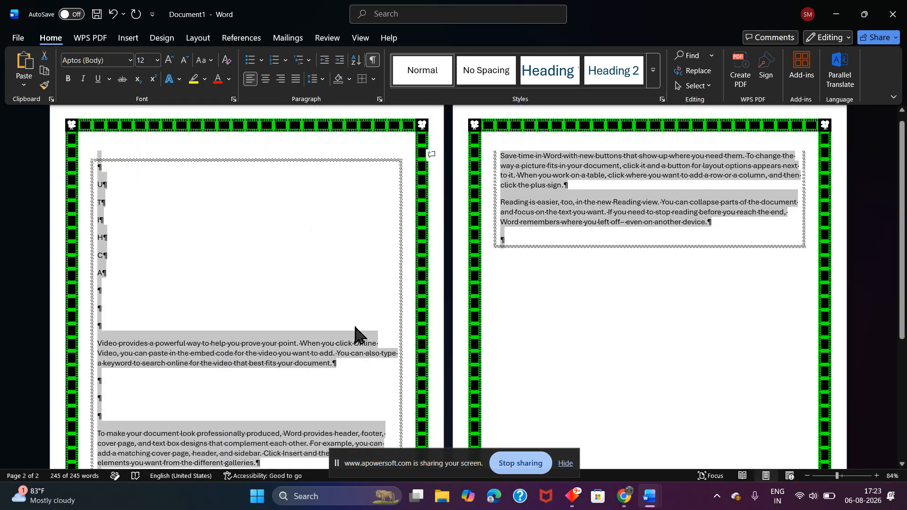
scroll(357, 349, "up", 4, "ctrl")
scroll(357, 352, "up", 3, "ctrl")
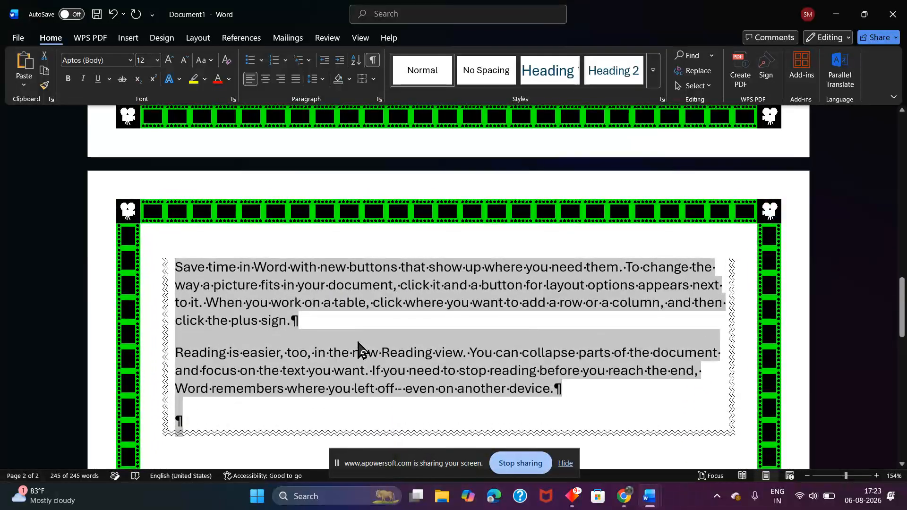
scroll(357, 349, "down", 1)
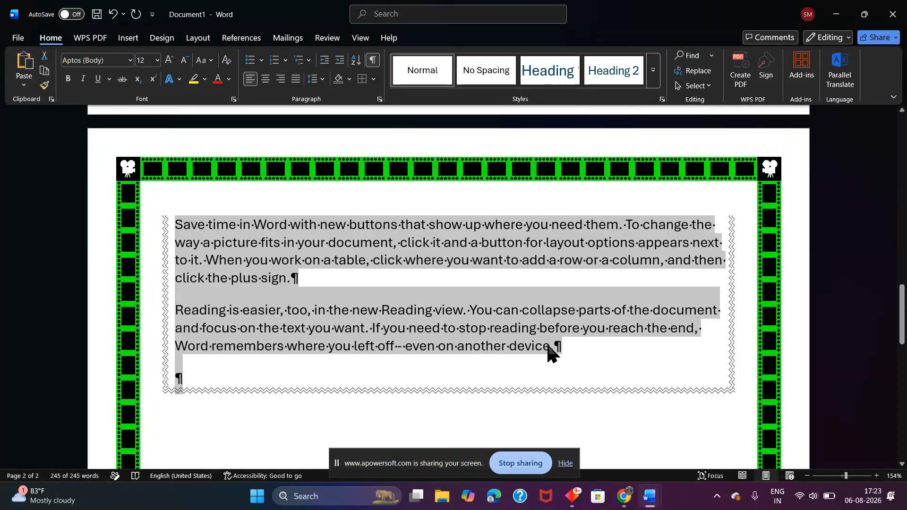
scroll(550, 352, "up", 2)
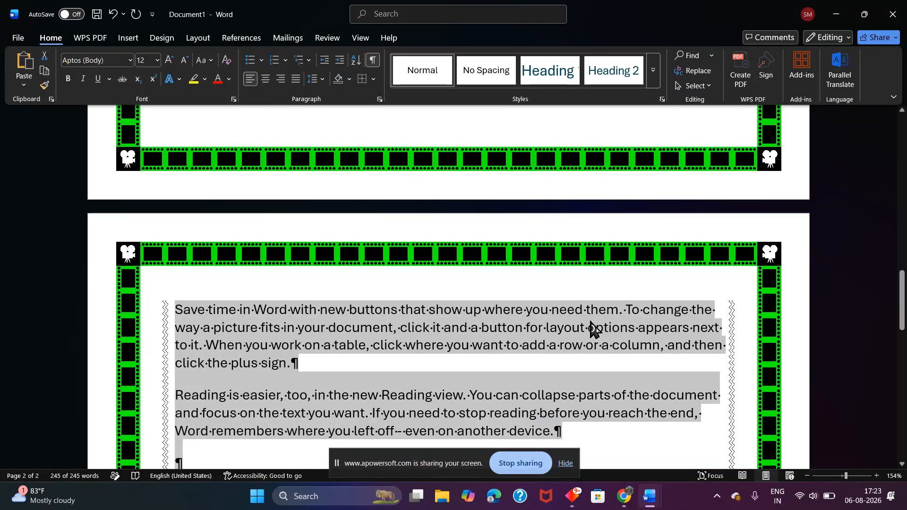
scroll(595, 330, "up", 7)
scroll(596, 330, "up", 15)
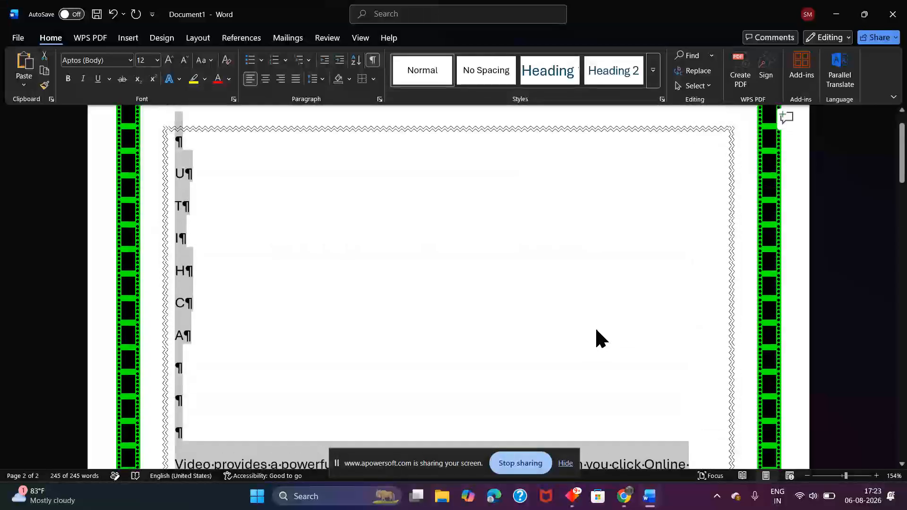
scroll(608, 405, "down", 8)
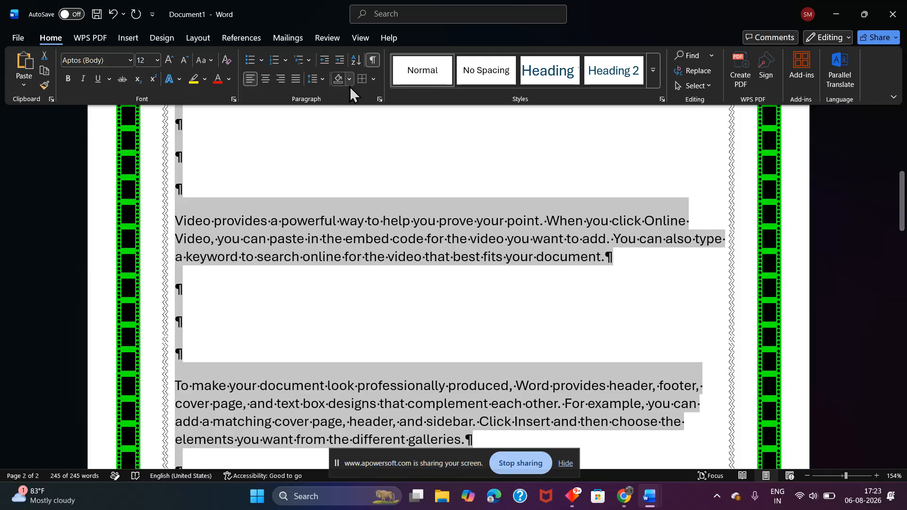
left_click(372, 60)
left_click(424, 377)
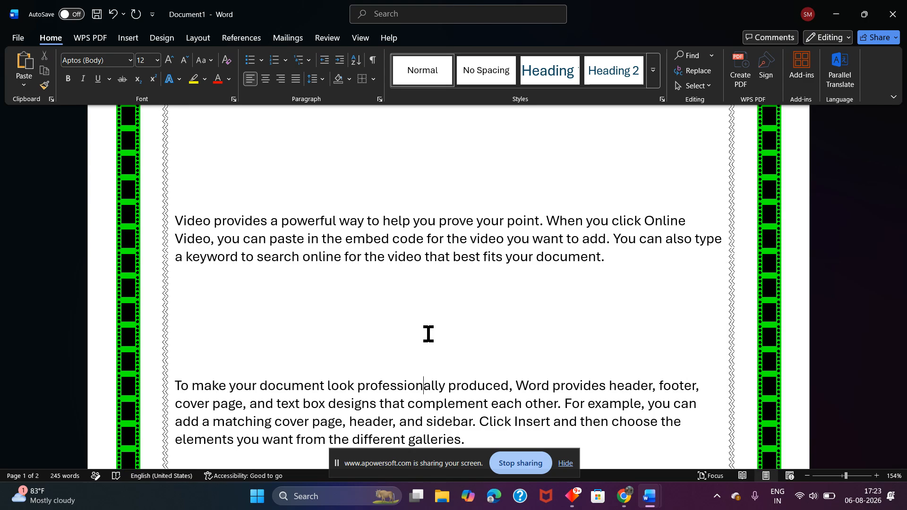
Show the formatting marks with the whole document selected and examine the space dots and paragraph marks up close.
key("ctrl+a")
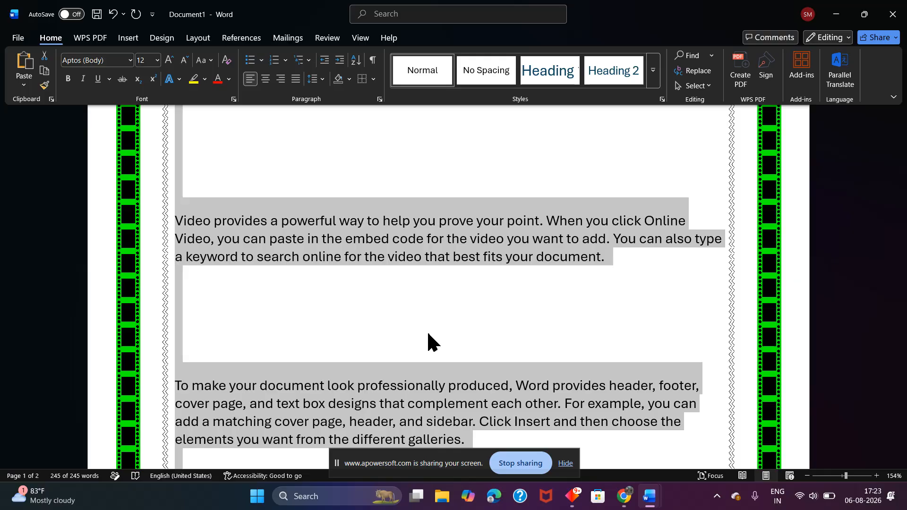
left_click(373, 60)
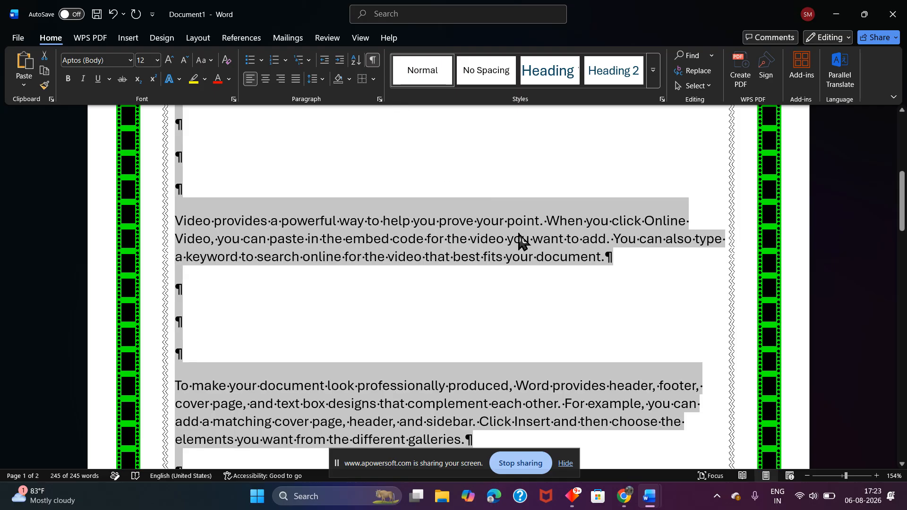
scroll(518, 239, "up", 10, "ctrl")
scroll(518, 239, "up", 20, "ctrl")
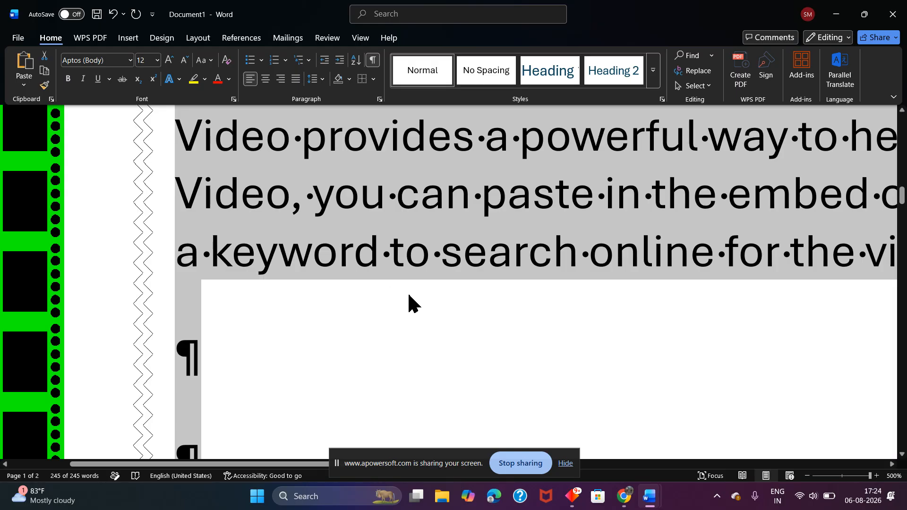
scroll(431, 274, "down", 11, "ctrl")
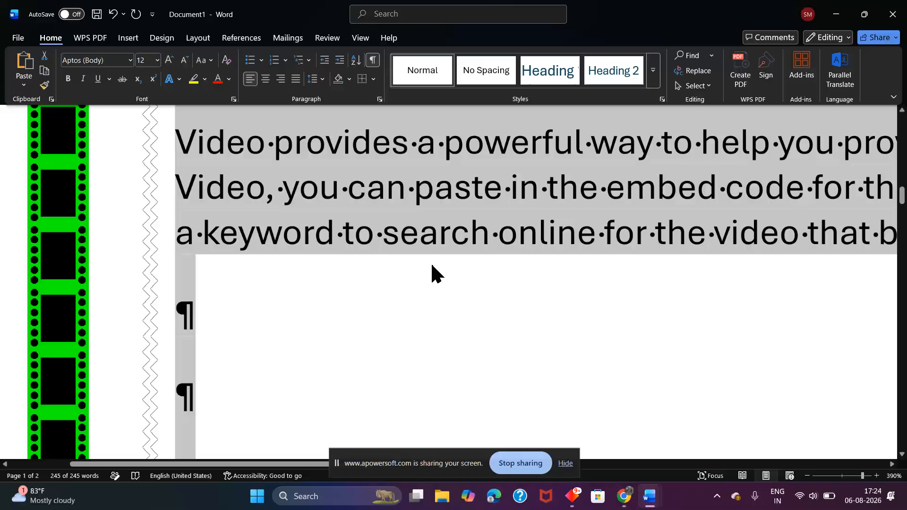
scroll(433, 273, "down", 16, "ctrl")
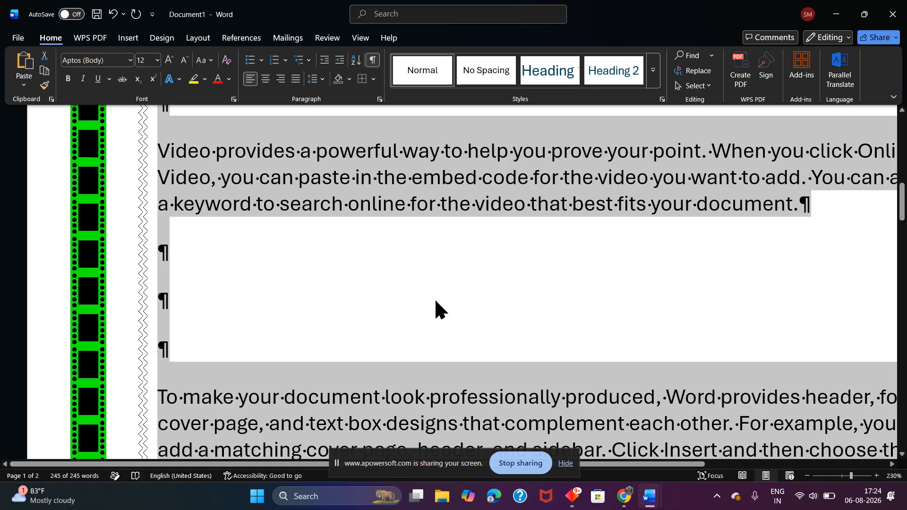
scroll(438, 302, "down", 11)
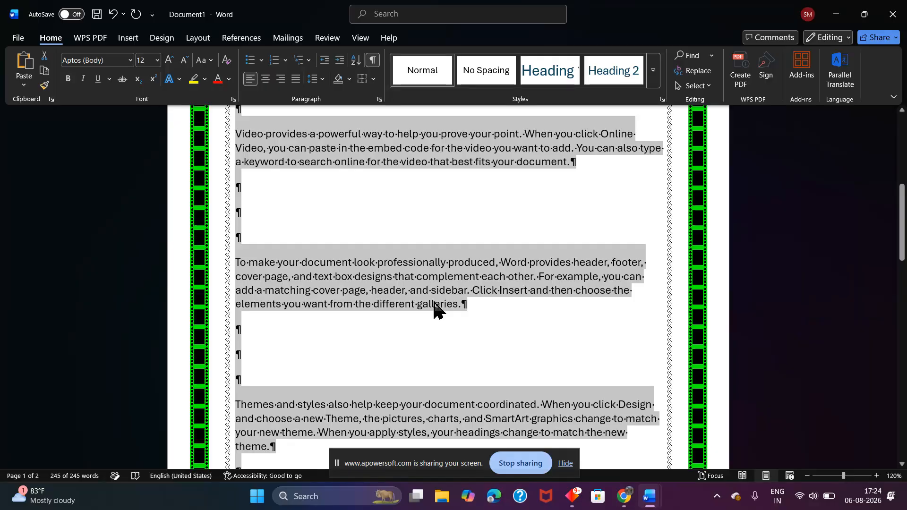
scroll(437, 330, "up", 3)
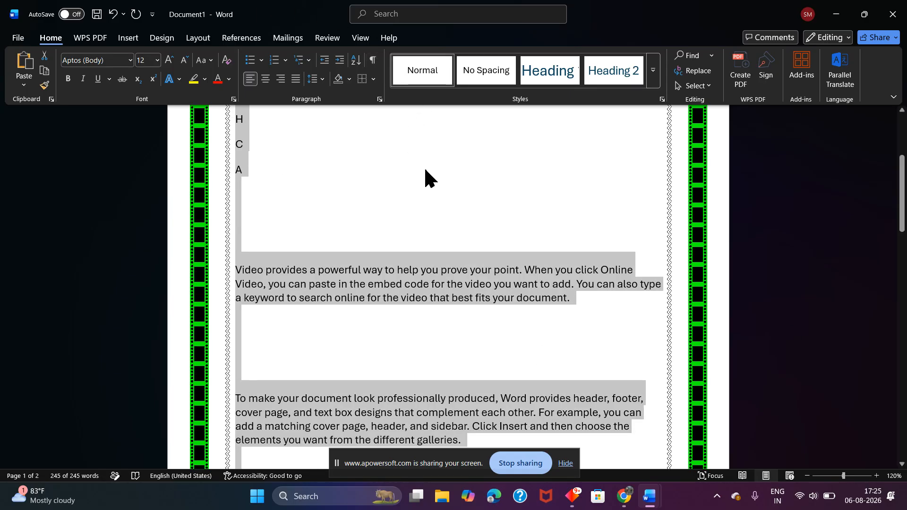
Remove the space before every paragraph in the fully selected document.
scroll(478, 245, "down", 7, "ctrl")
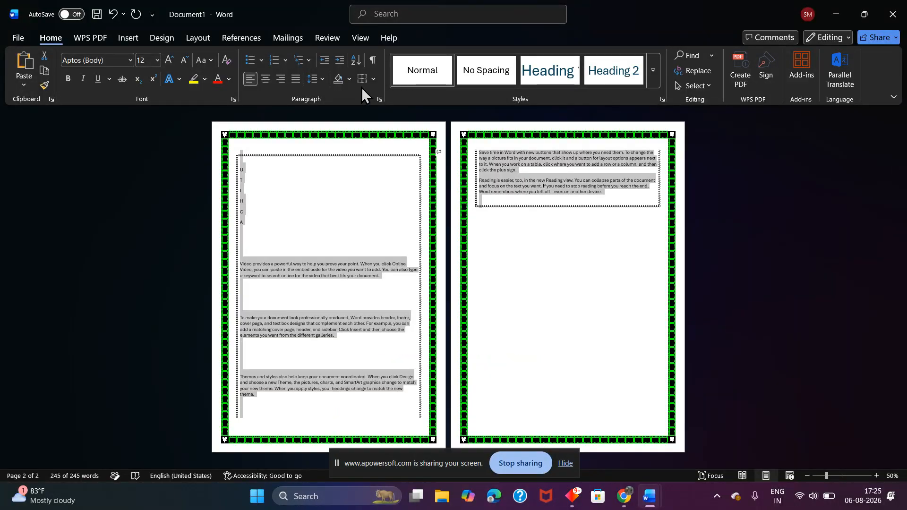
left_click(322, 79)
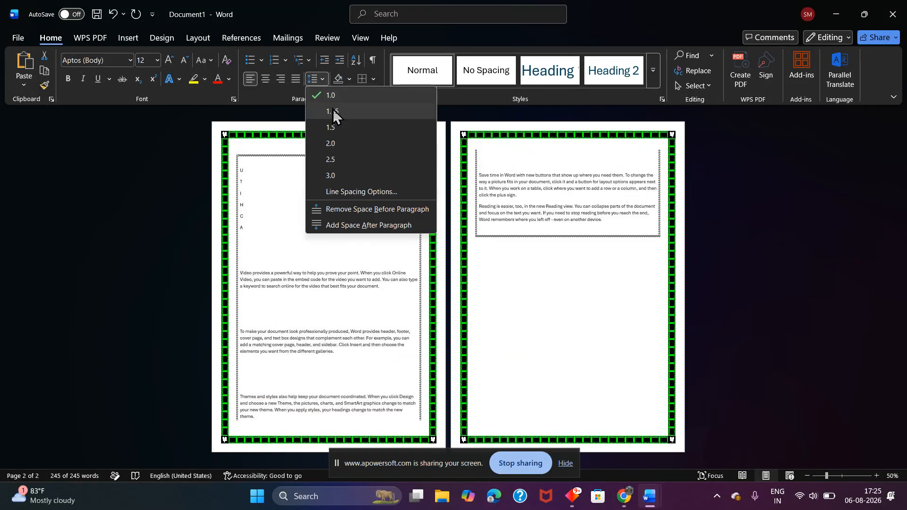
left_click(335, 208)
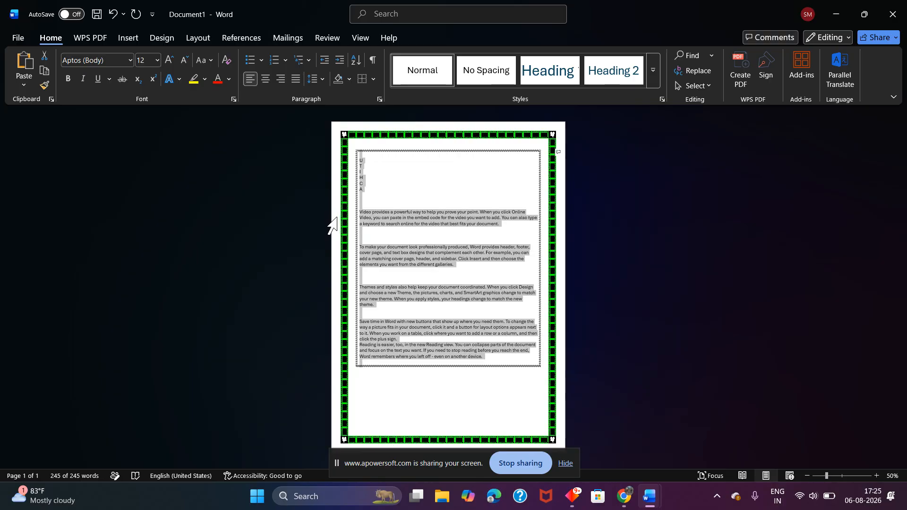
Delete the six single-letter lines and the surplus empty lines above the first paragraph.
left_click(536, 178)
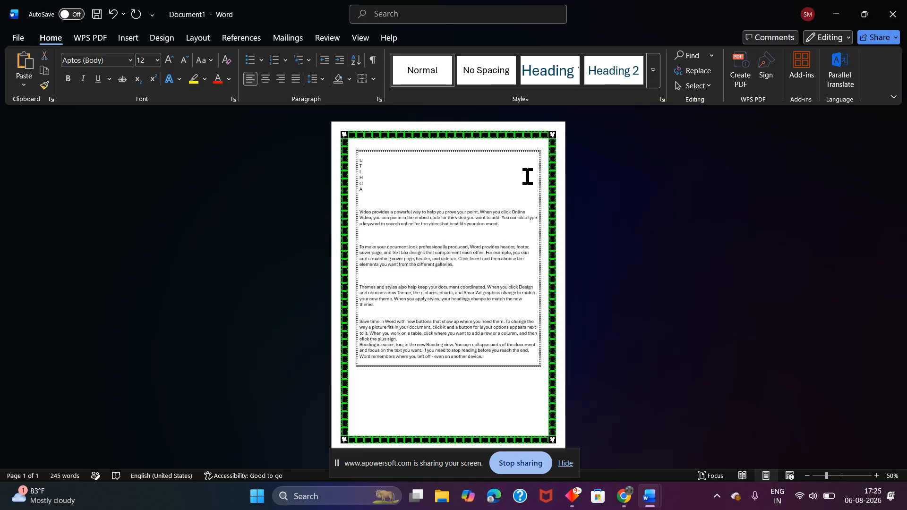
left_click_drag(372, 195, 359, 155)
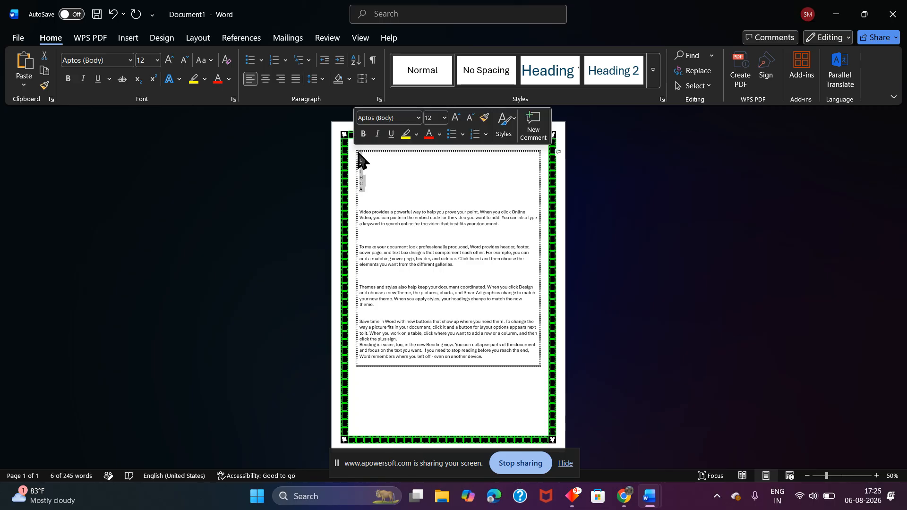
key("BackSpace")
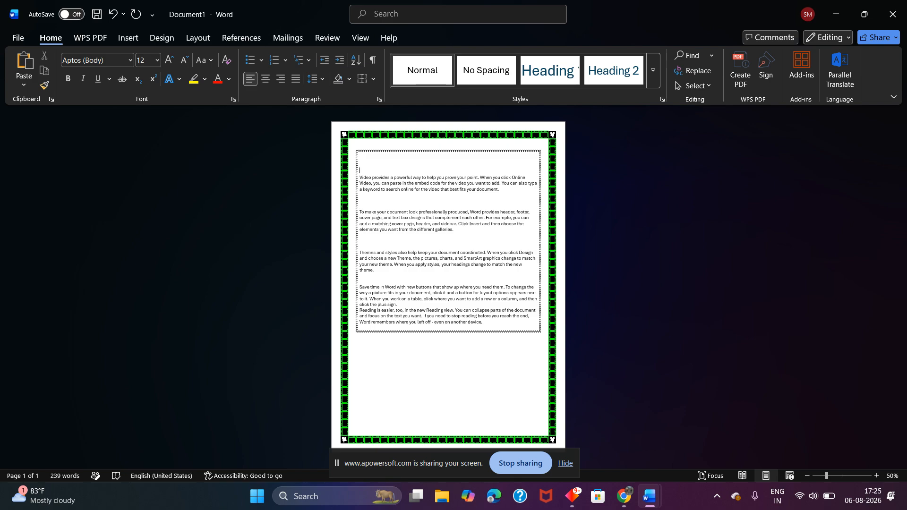
key("BackSpace")
key("BackSpace")
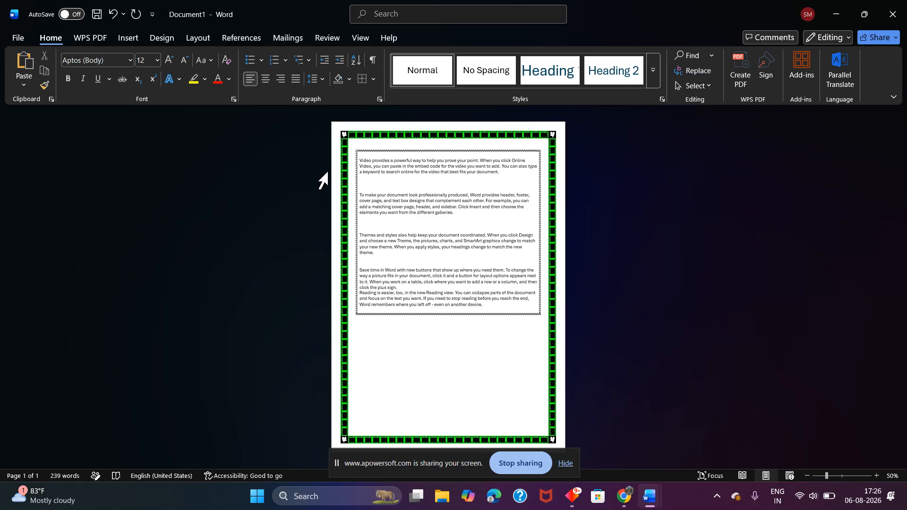
Apply the Heading 1 style to the words "Video provides a powerful way to help you prove your point", without the full stop.
scroll(424, 237, "up", 7, "ctrl")
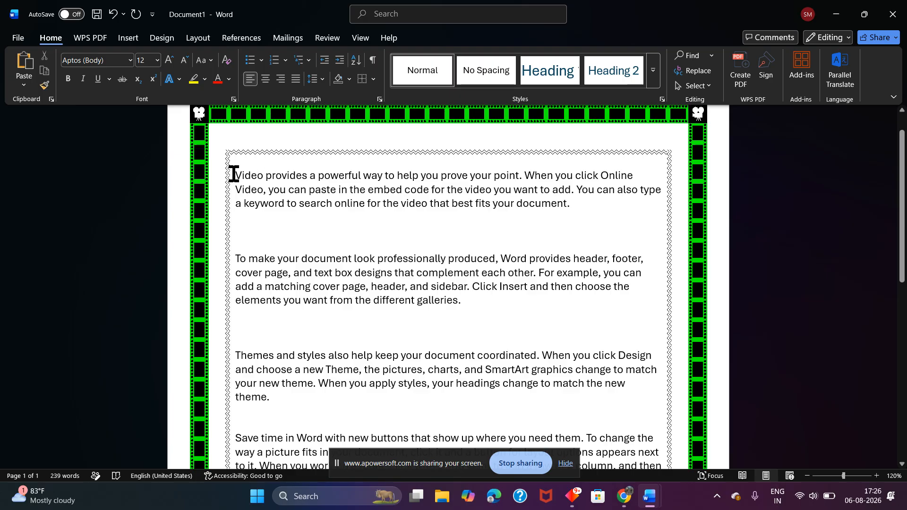
left_click_drag(234, 174, 290, 170)
key("Left")
left_click(519, 176, "shift")
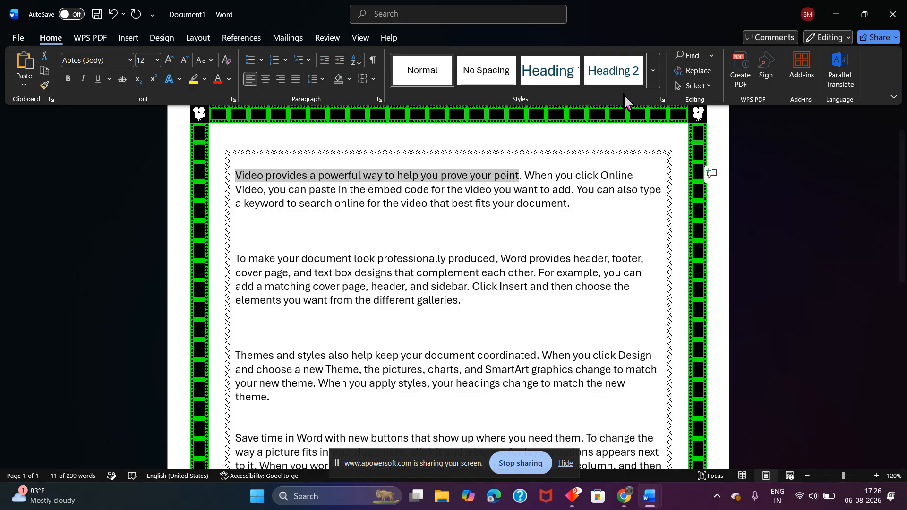
left_click(657, 66)
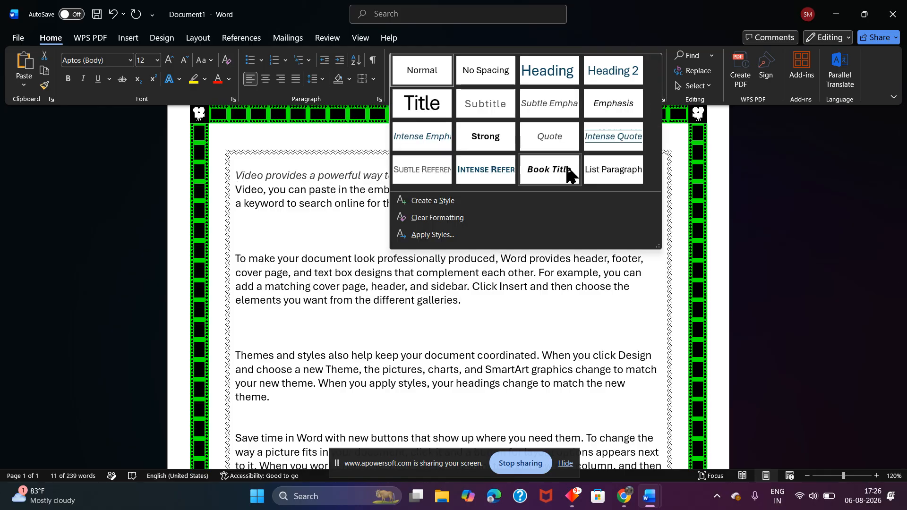
left_click(549, 75)
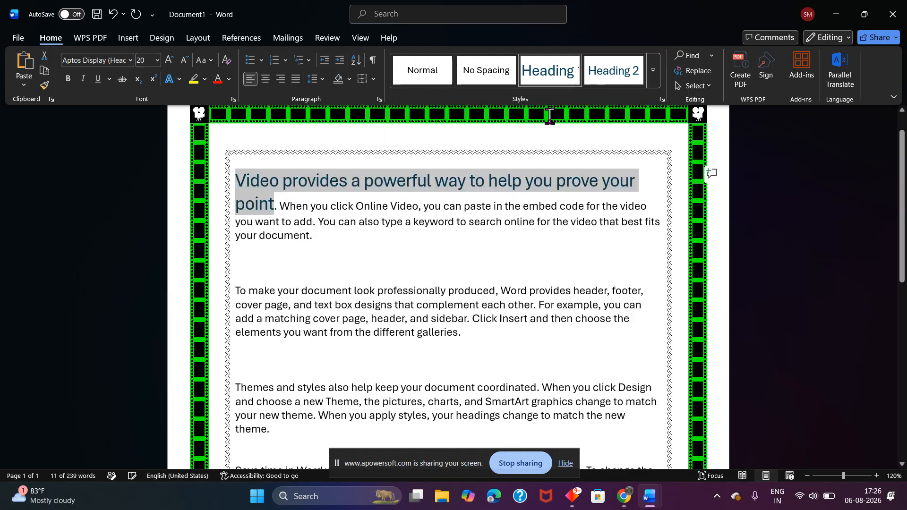
Select the opening sentence of the first paragraph including its full stop and set it to the Normal style.
left_click(526, 224)
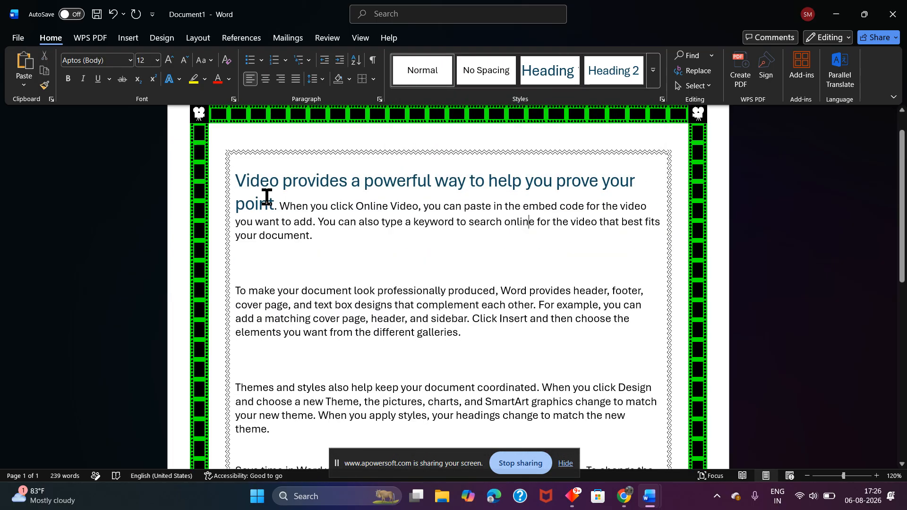
left_click_drag(278, 206, 243, 178)
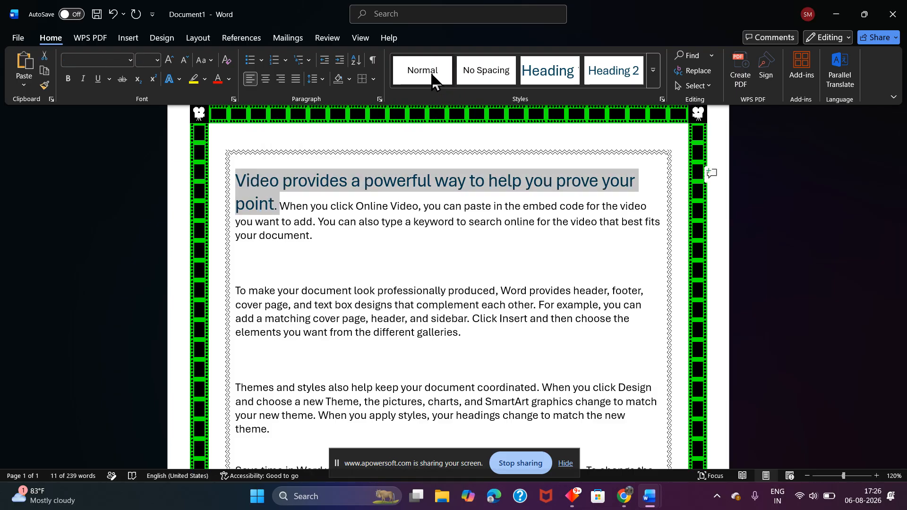
left_click(420, 71)
Try the No Spacing style on the selected opening sentence and undo it.
left_click(487, 76)
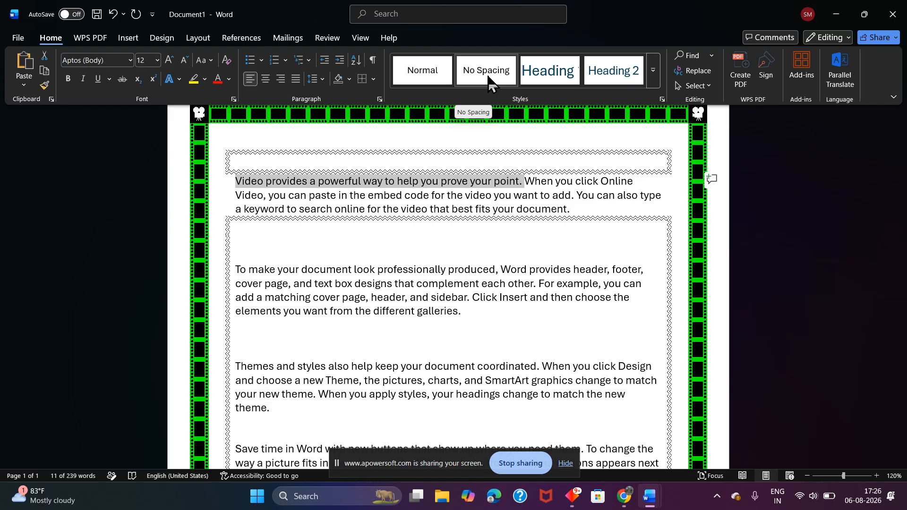
key("ctrl+z")
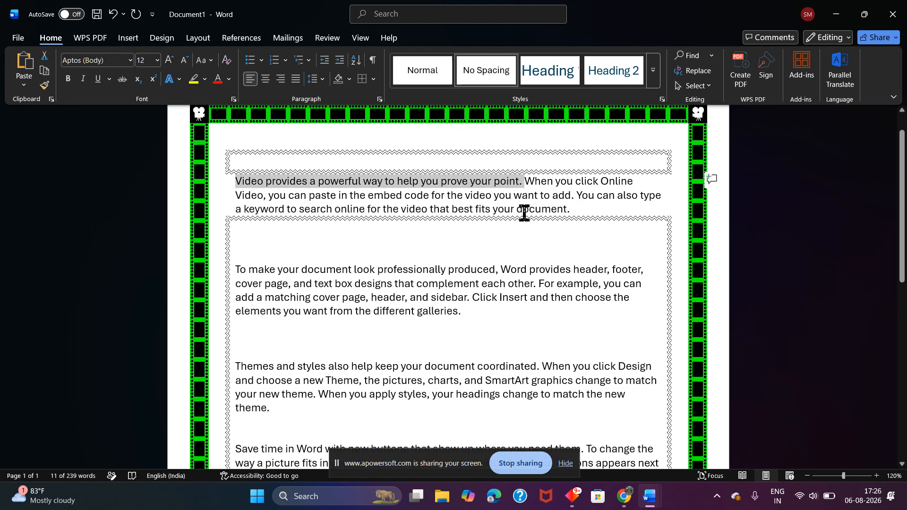
key("ctrl+z")
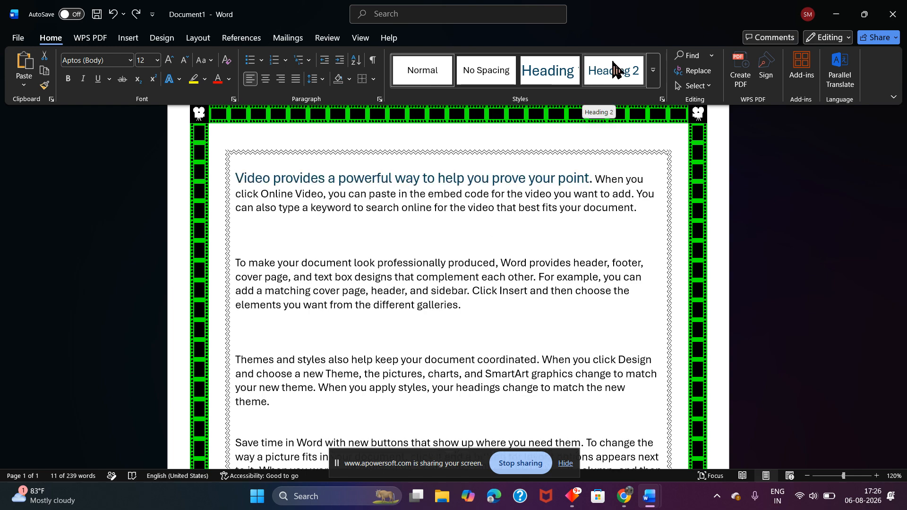
Apply the Heading 1 style to the selected opening sentence, including its full stop.
left_click(652, 71)
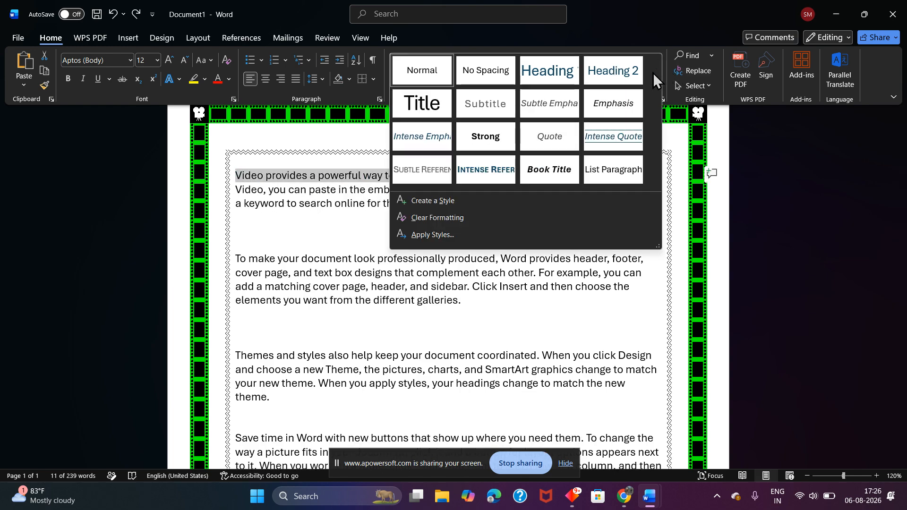
left_click(549, 73)
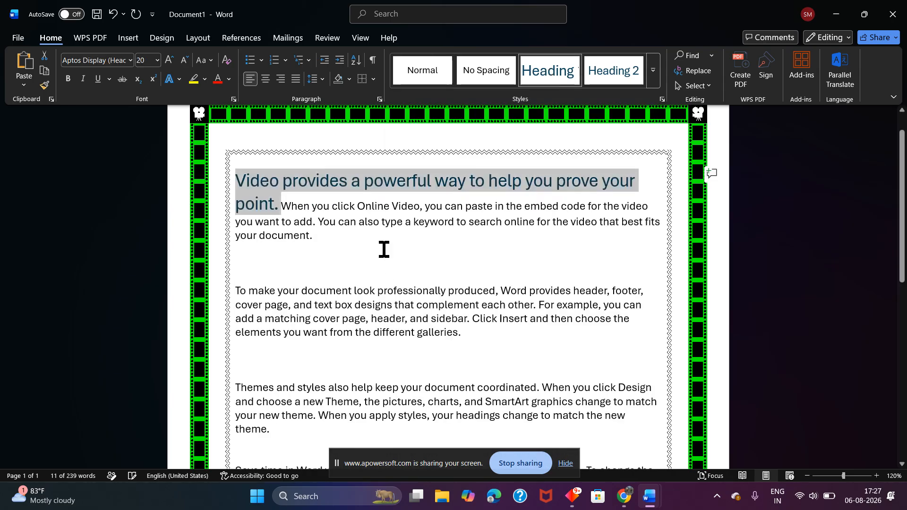
Apply the Heading 2 style to "When you click Online Video, you can paste in the embed code for the video" in the first paragraph.
left_click(330, 225)
left_click_drag(274, 200, 652, 199)
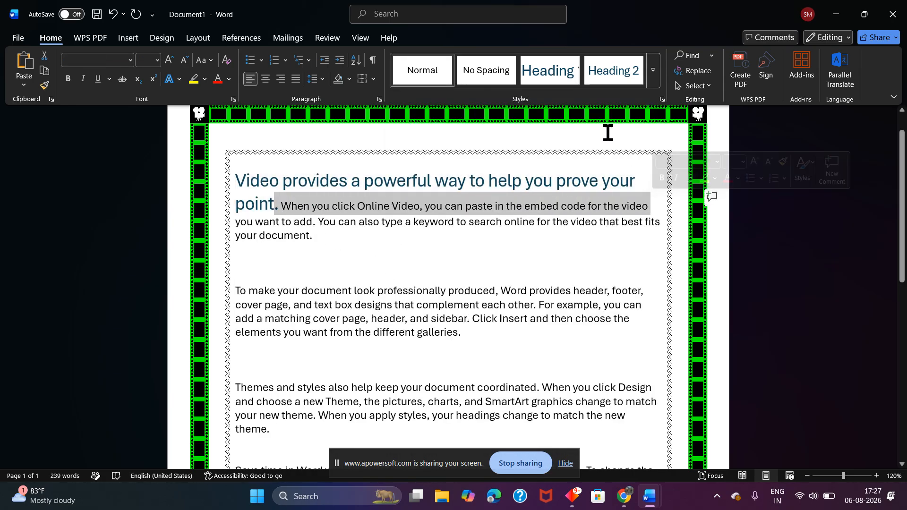
left_click(609, 75)
left_click(491, 267)
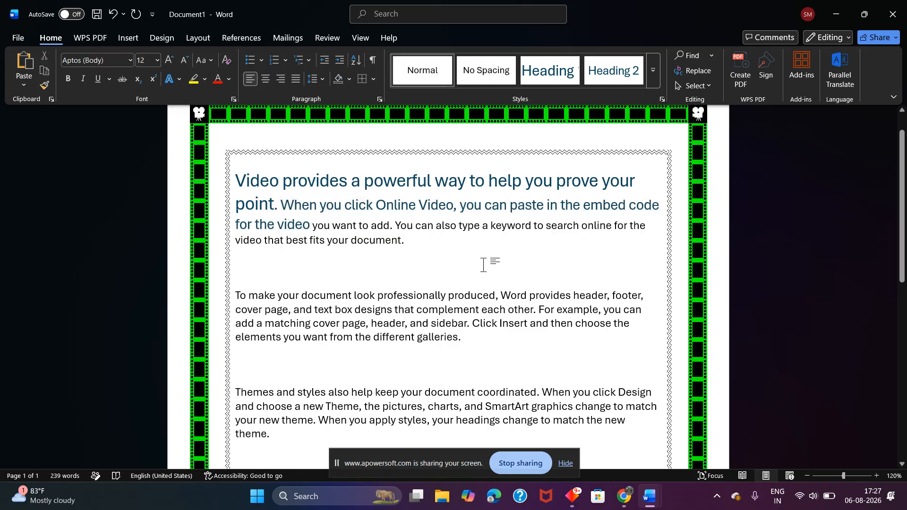
left_click(653, 70)
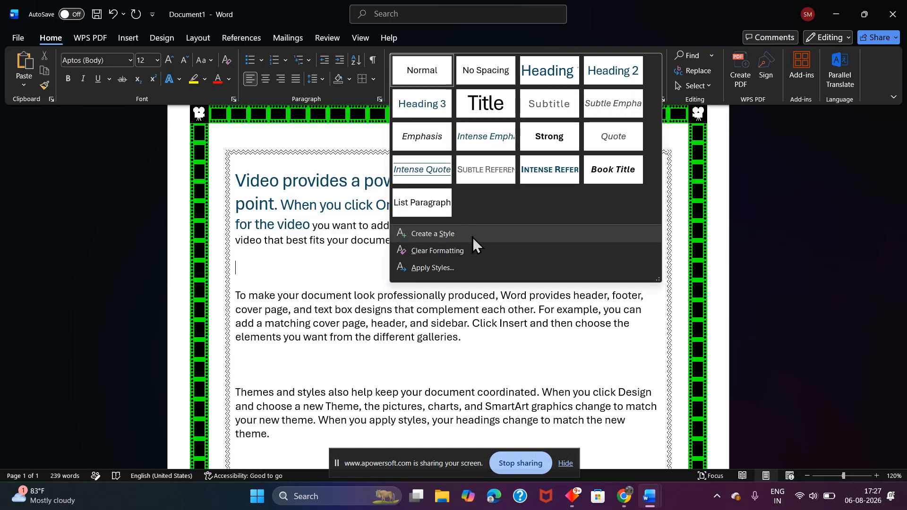
left_click(374, 321)
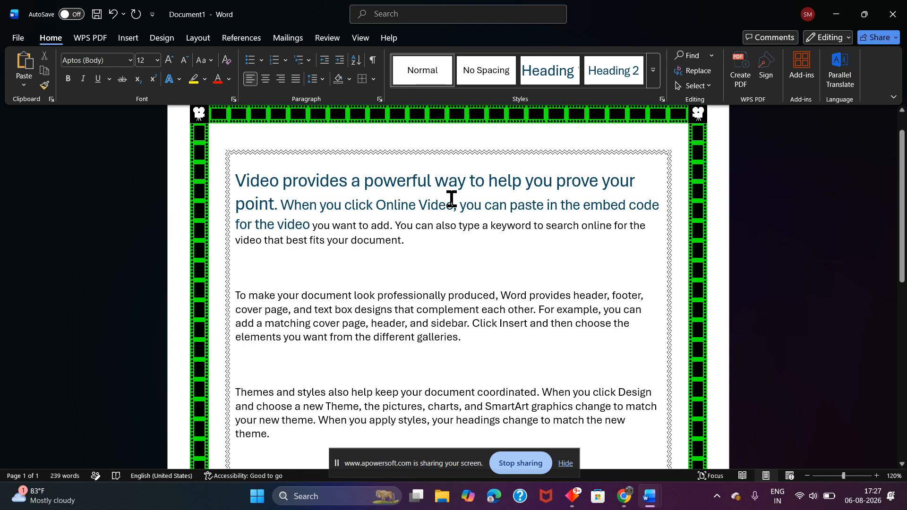
Split the opening sentence into its own paragraph after "point." and make it bold, underlined and italic.
left_click(282, 205)
key("Return")
left_click_drag(284, 205, 221, 185)
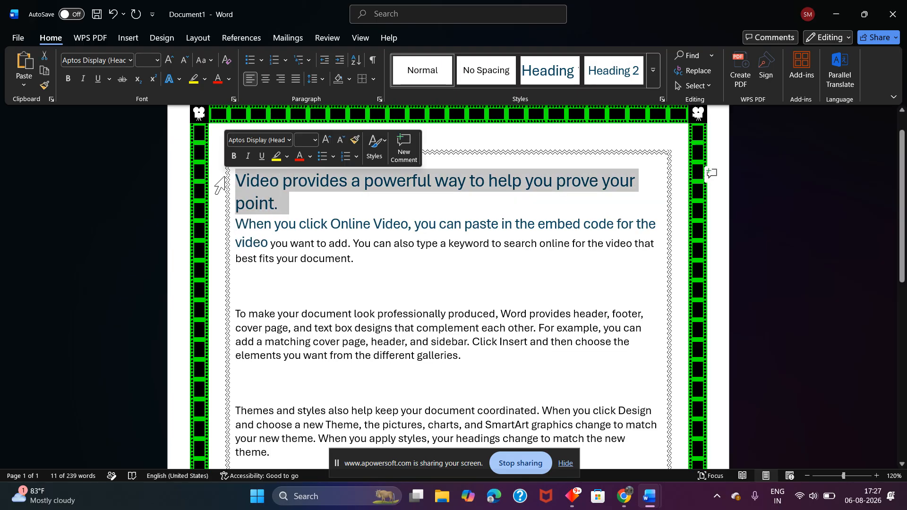
left_click(234, 156)
left_click(261, 156)
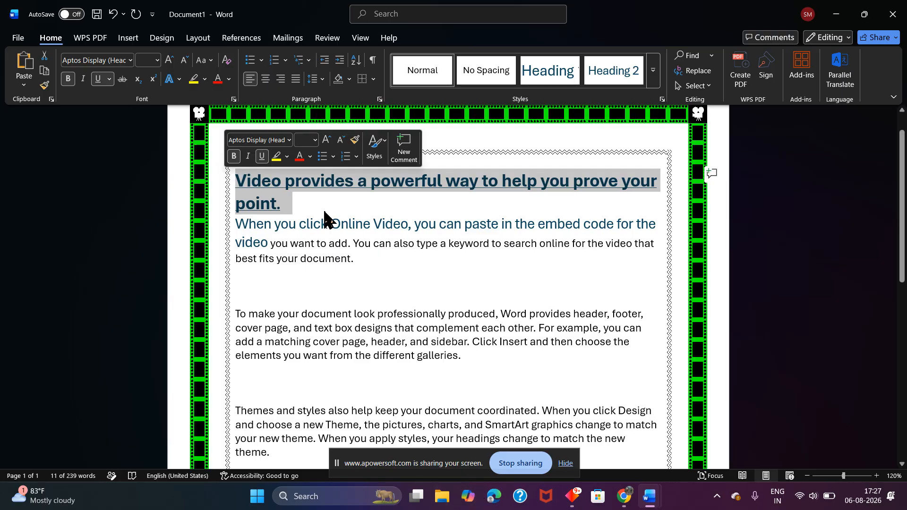
left_click(248, 156)
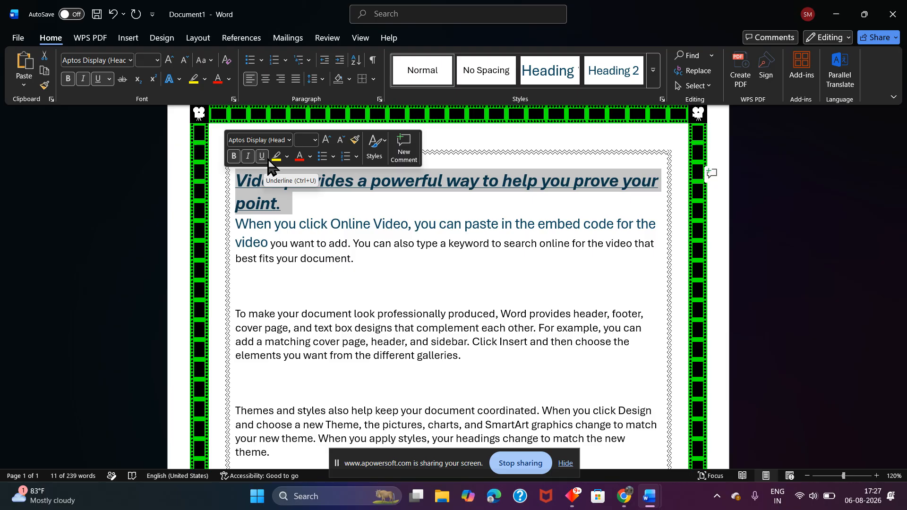
Highlight the opening sentence in turquoise and set its font color to the purple theme color.
left_click(288, 157)
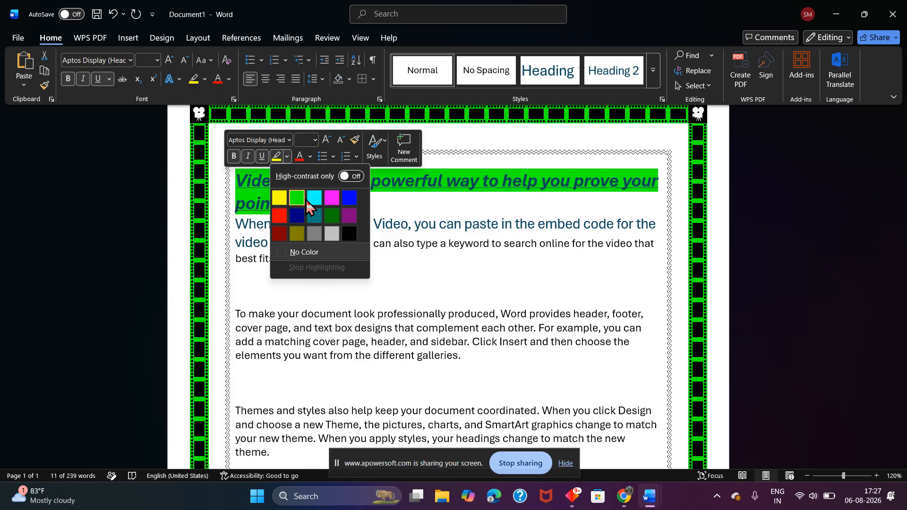
left_click(315, 198)
left_click(309, 156)
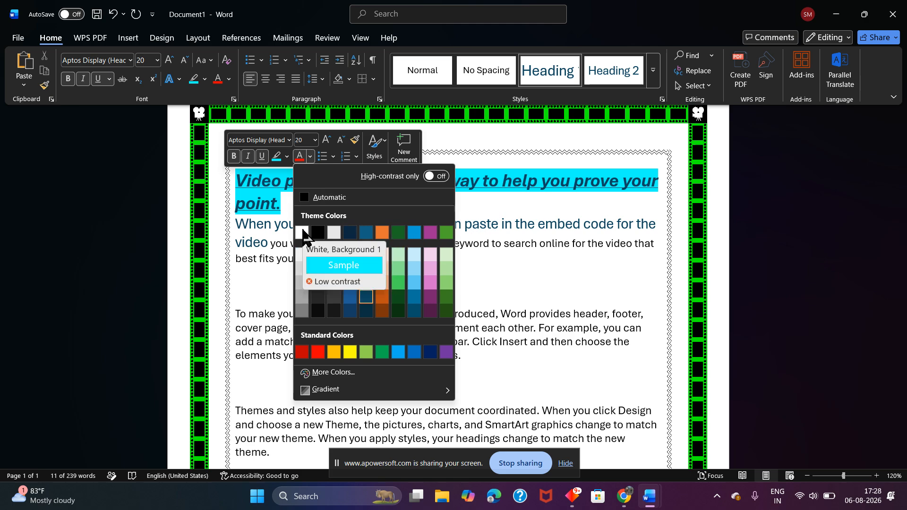
key("Escape")
triple_click(303, 201)
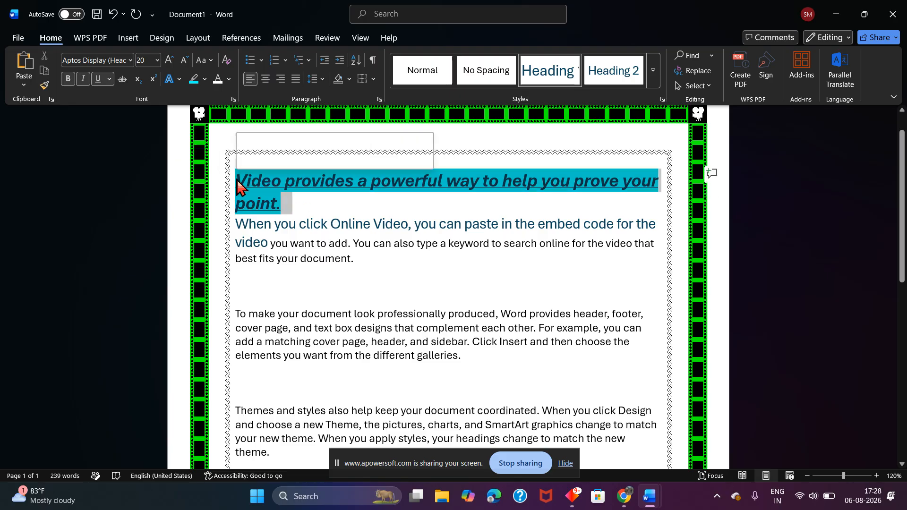
left_click(322, 159)
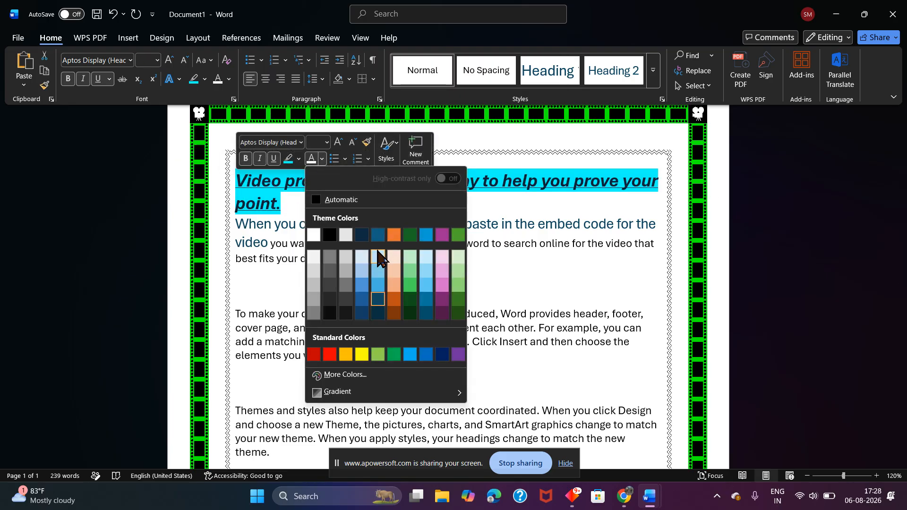
left_click(440, 234)
left_click(504, 216)
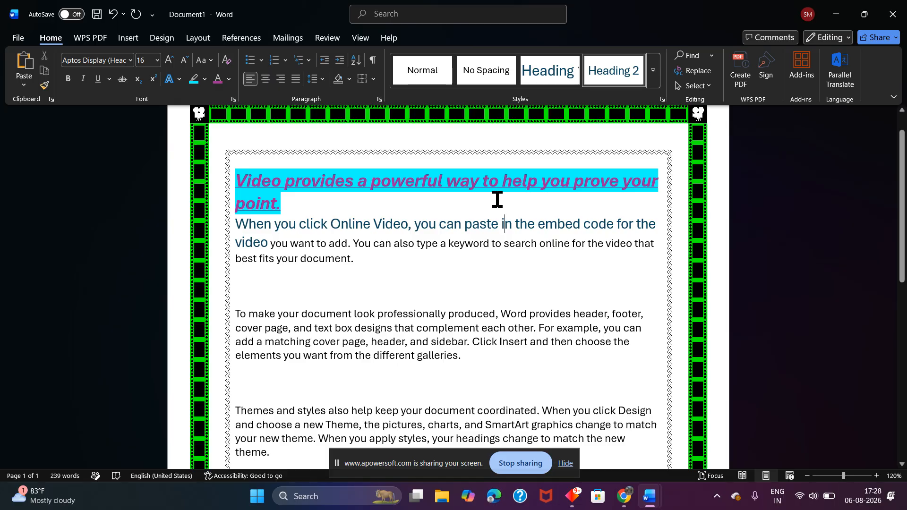
Apply a pink reflected text effect to the word "in" and a pink shadowed text effect to the opening sentence.
left_click(180, 80)
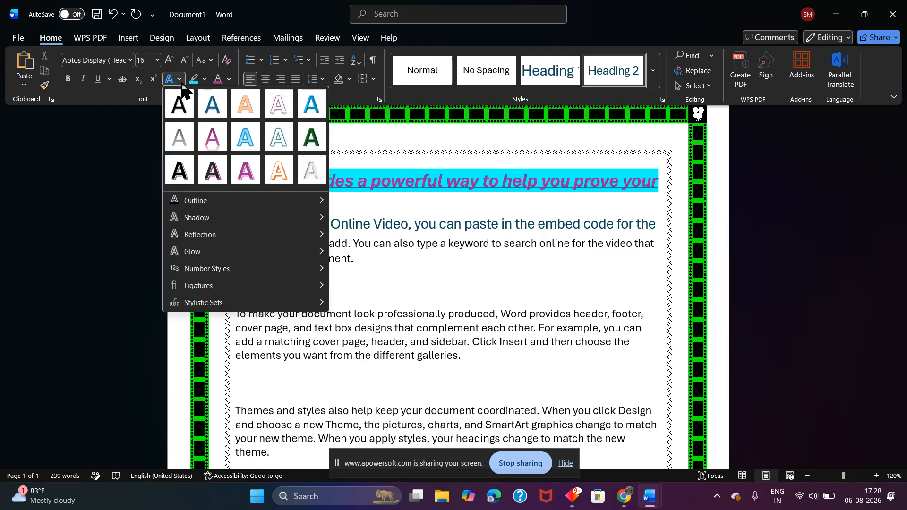
left_click(220, 136)
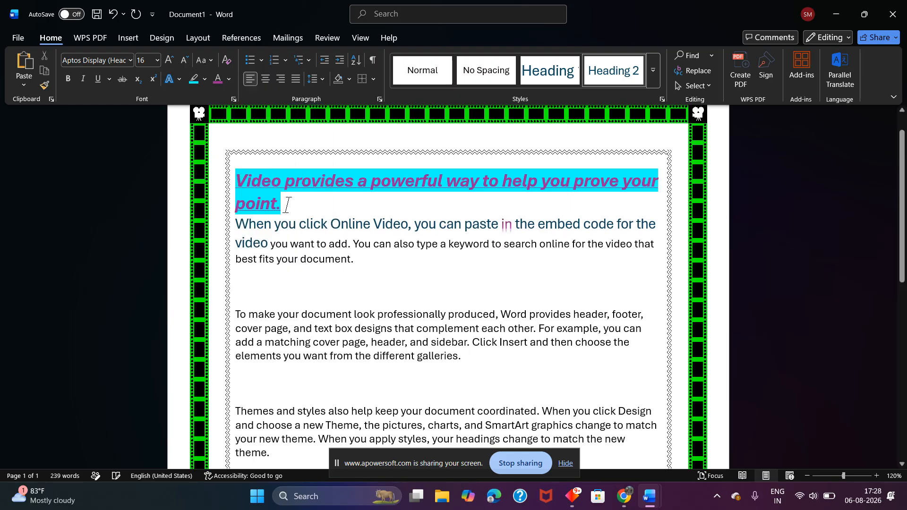
left_click_drag(289, 207, 235, 179)
left_click(180, 80)
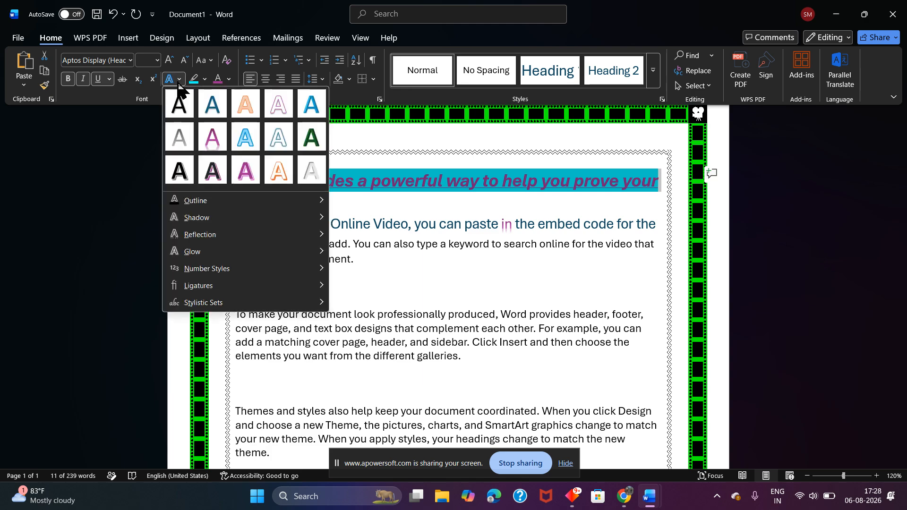
left_click(253, 180)
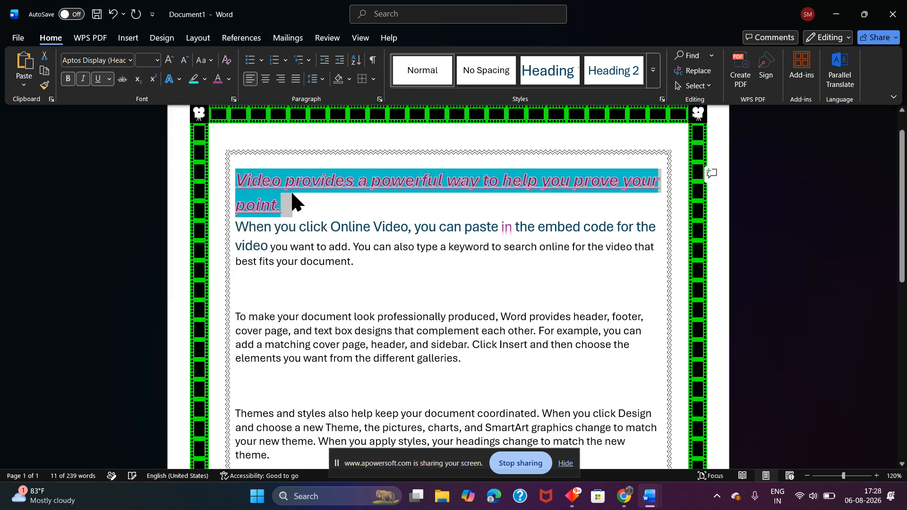
left_click(300, 207)
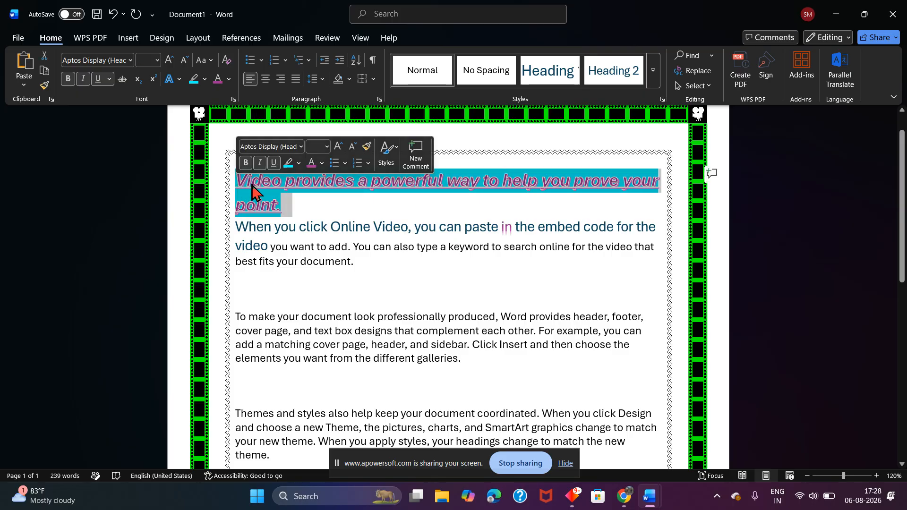
Create a new style named FUTURE SKILL HUB from the opening sentence's formatting.
left_click(652, 71)
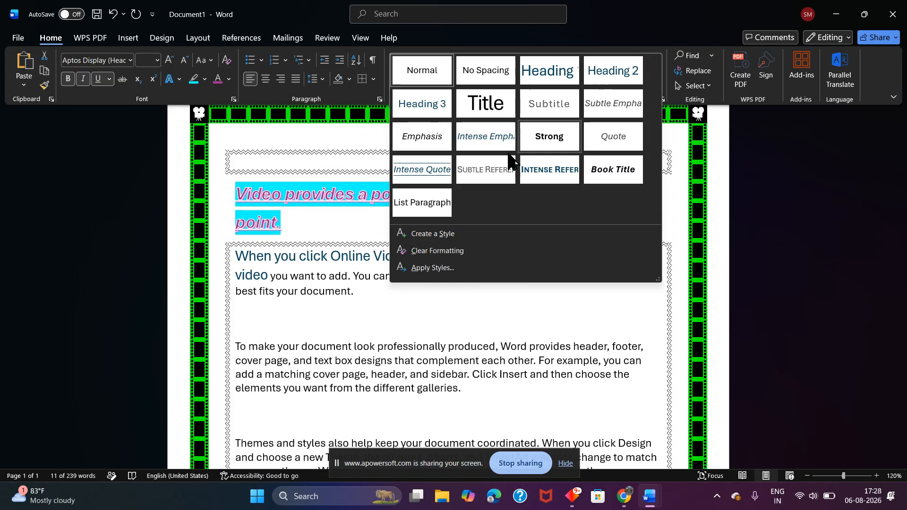
left_click(446, 234)
key("BackSpace")
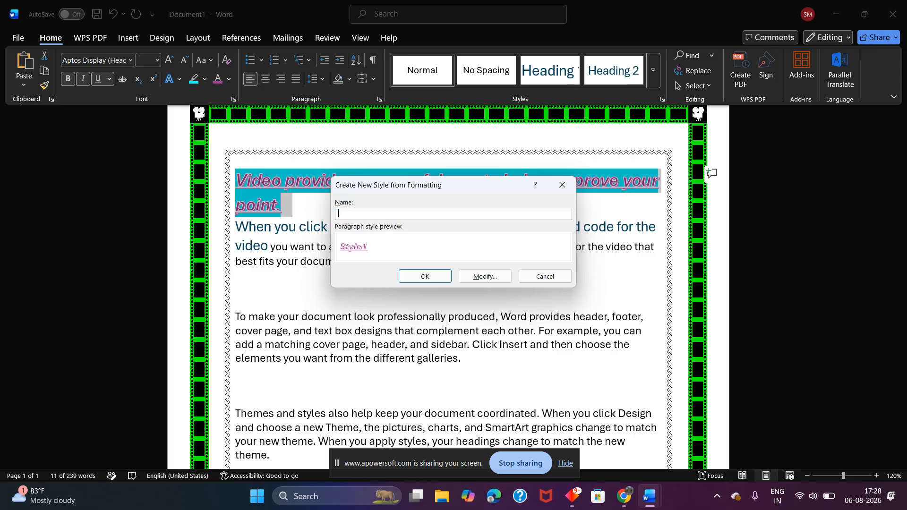
type("FUTURE SKILL HUB")
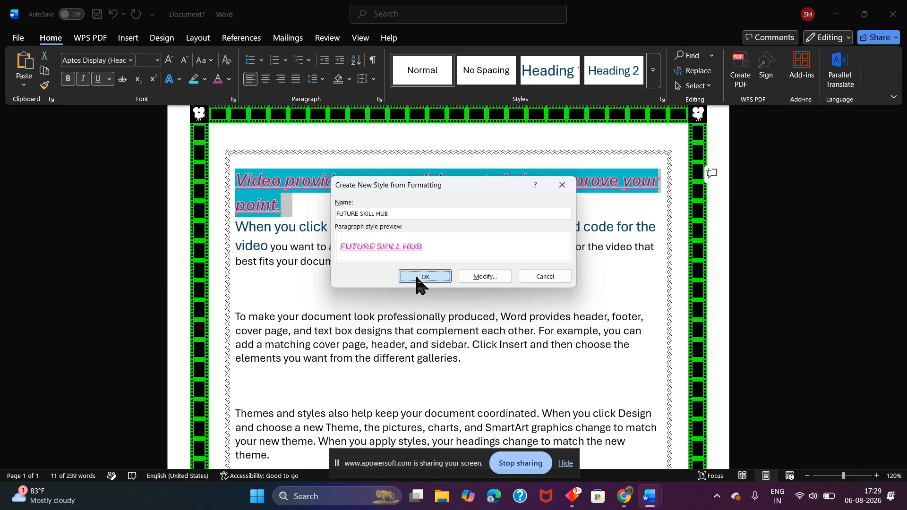
left_click(415, 278)
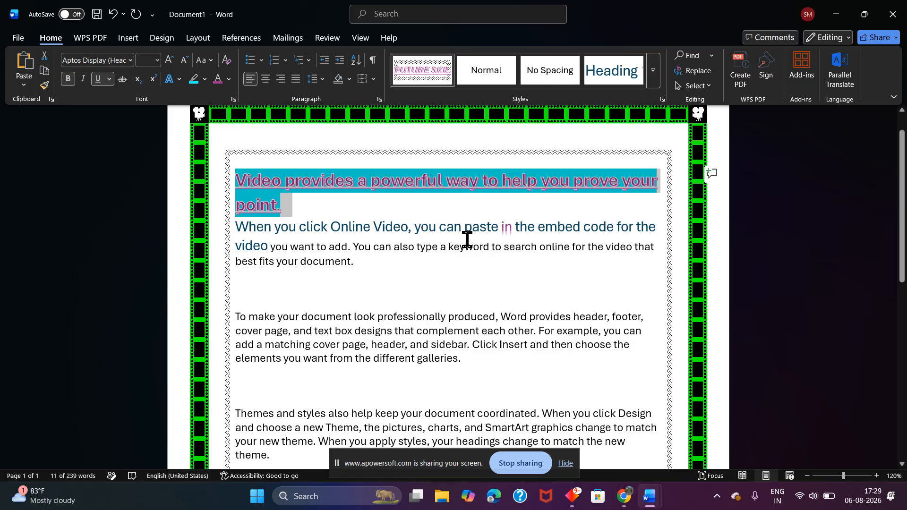
Apply the FUTURE SKILL HUB style to the paragraph beginning "To make your document look professionally produced".
left_click(486, 358)
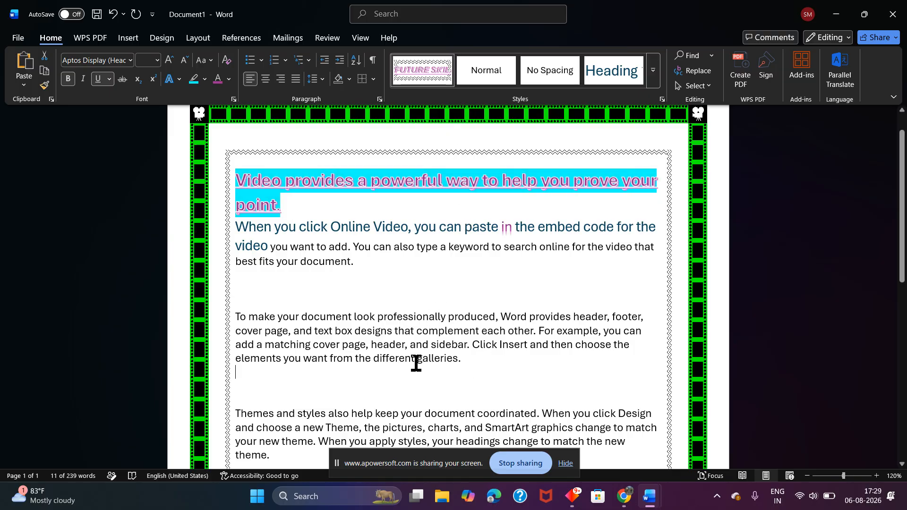
left_click_drag(441, 361, 243, 318)
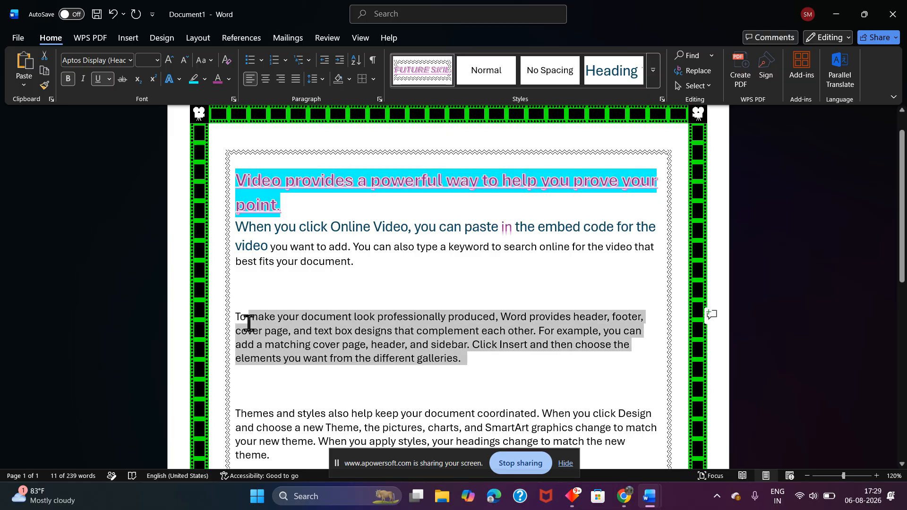
left_click(427, 72)
left_click(524, 263)
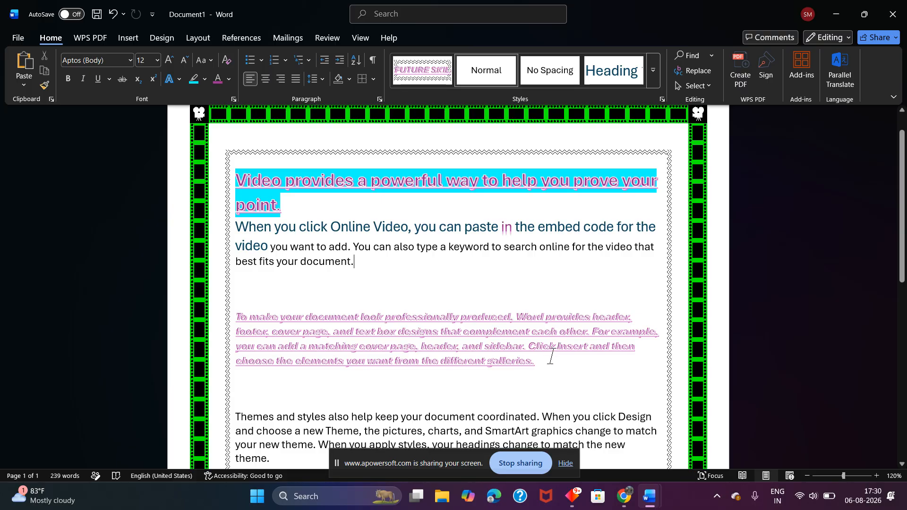
Try clearing all formatting from the paragraph beginning "To make your document look professionally produced" and undo it.
left_click_drag(547, 364, 711, 314)
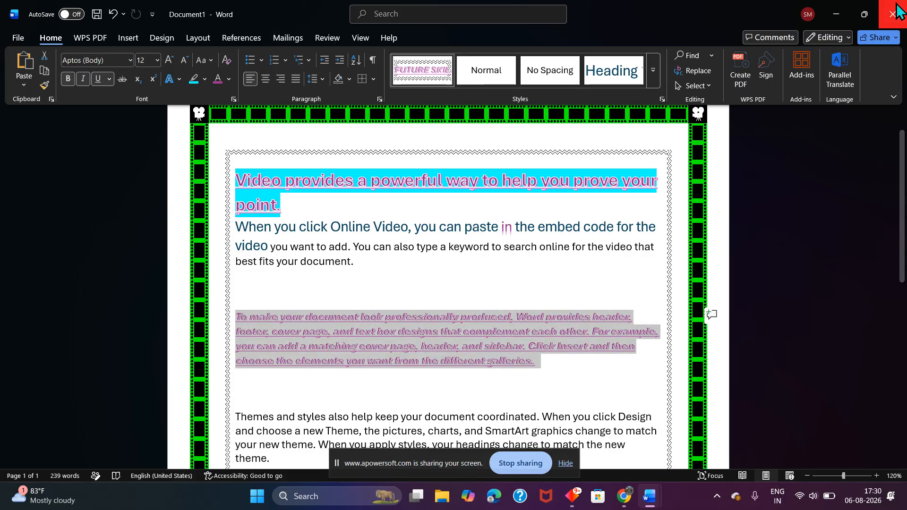
left_click(652, 78)
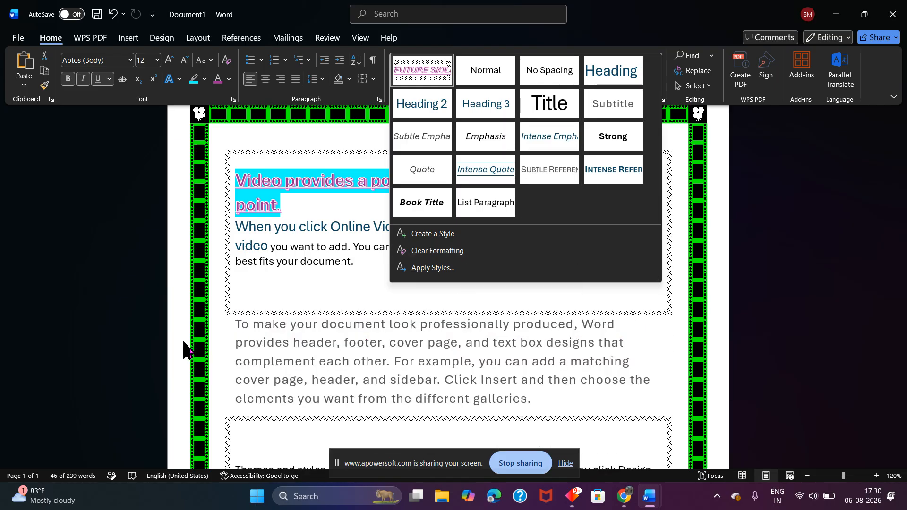
left_click(278, 274)
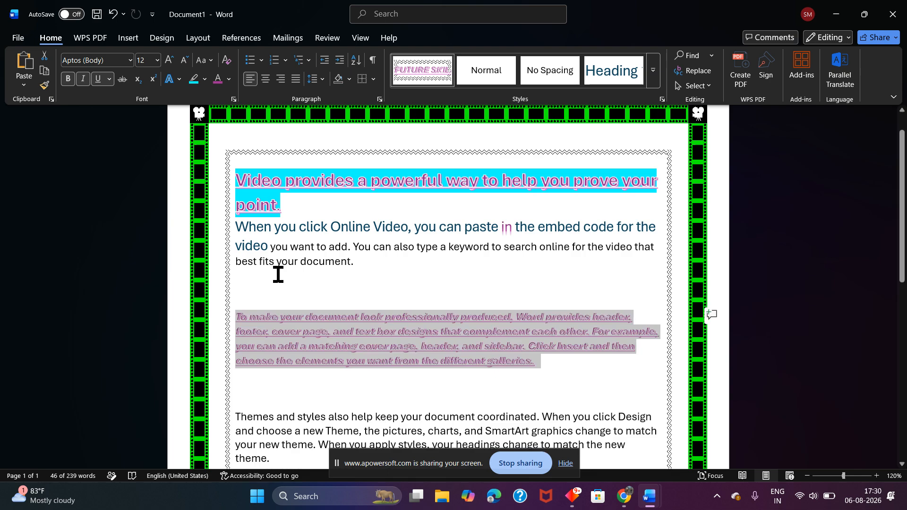
left_click(651, 70)
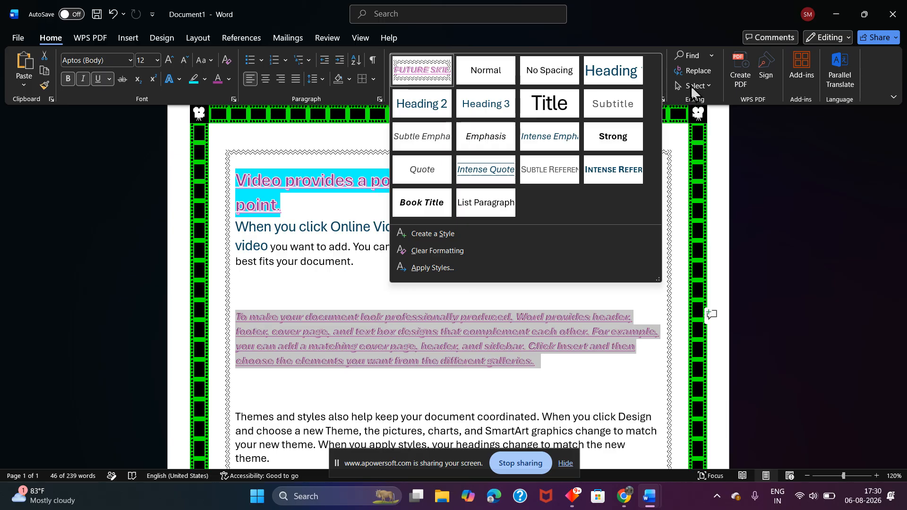
left_click(461, 253)
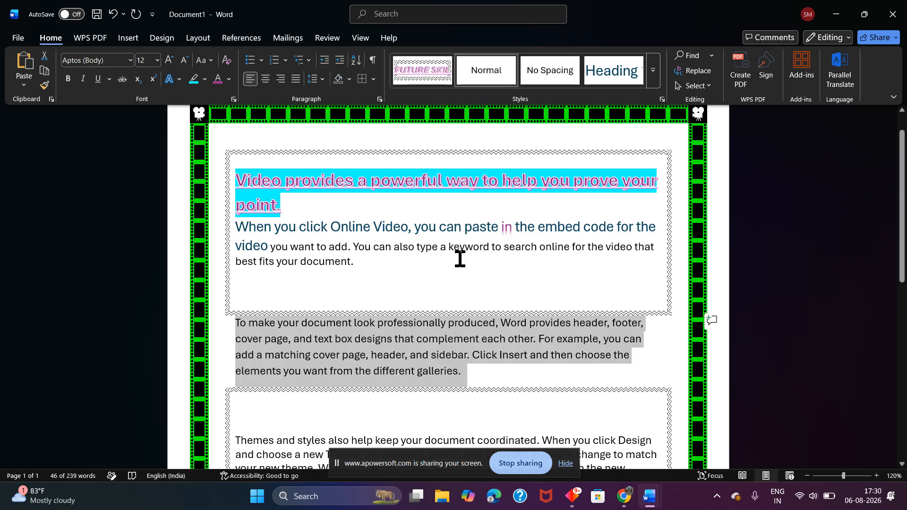
key("ctrl+z")
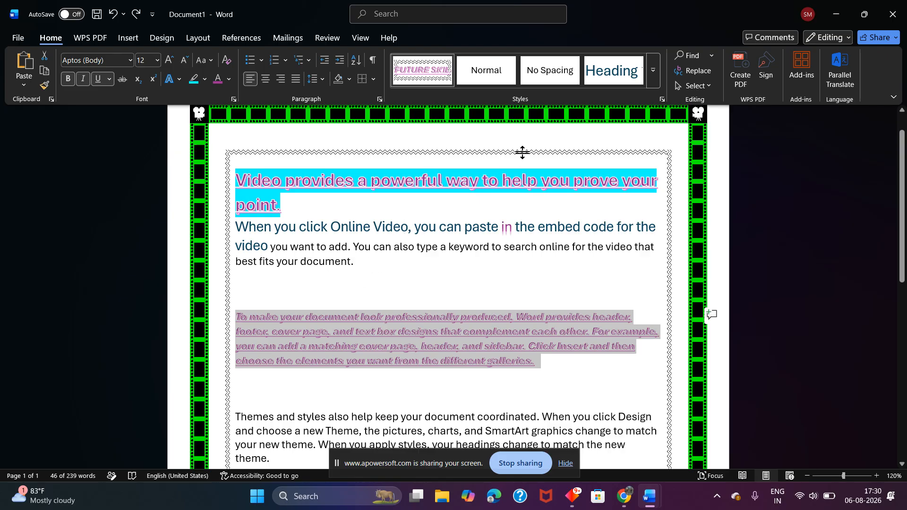
left_click(653, 71)
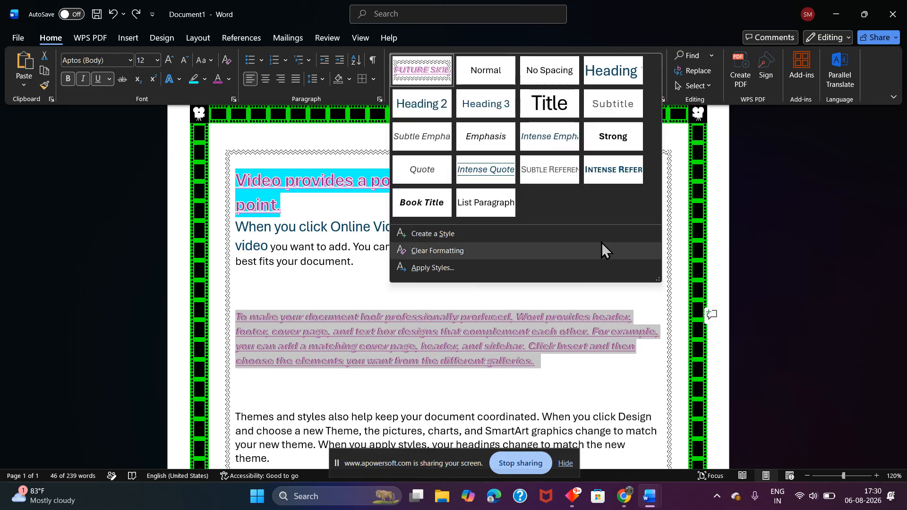
left_click(604, 355)
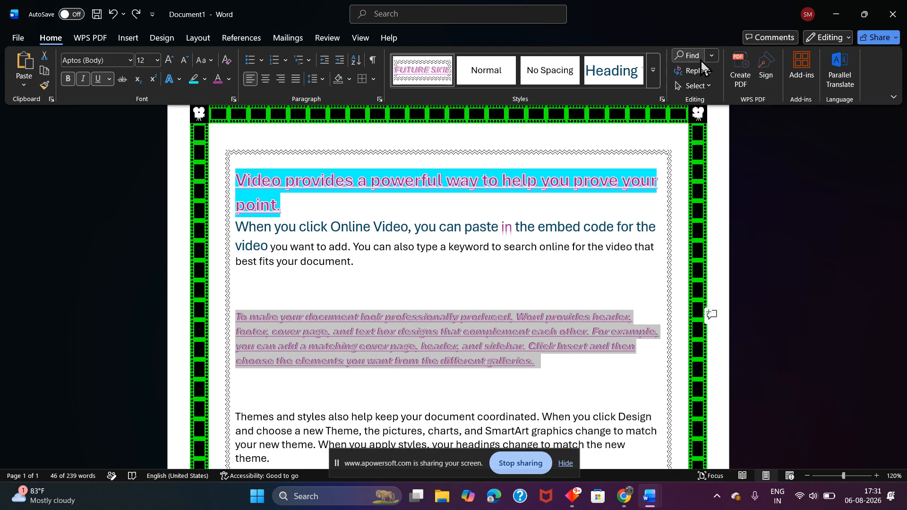
Deselect the styled paragraph and search the document for the word VIDEO.
left_click(592, 257)
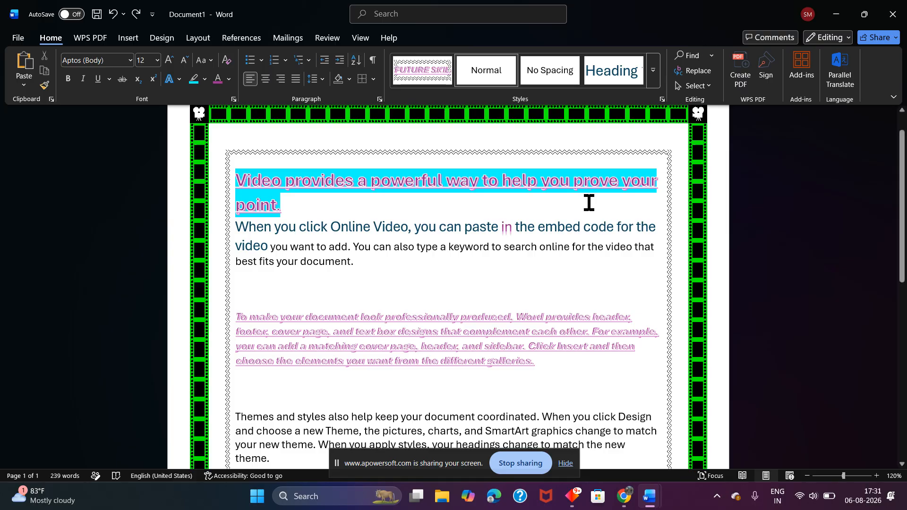
left_click(282, 178)
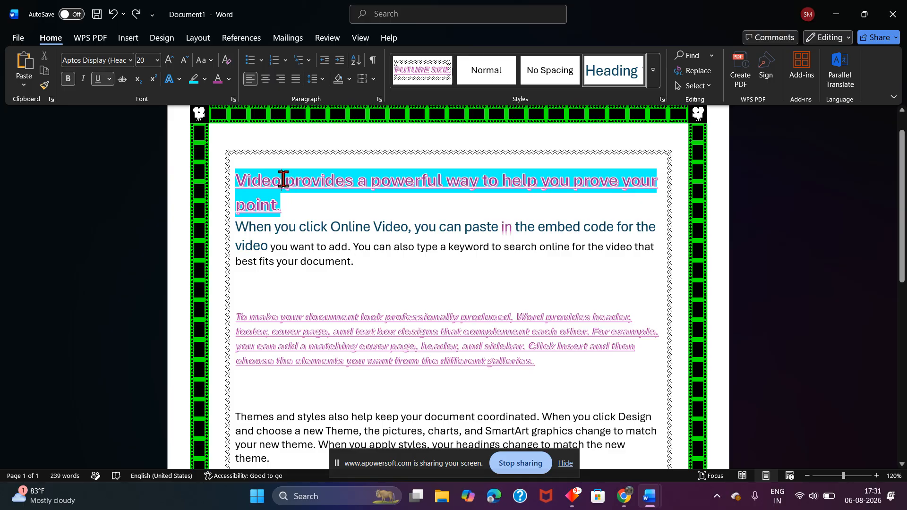
left_click(695, 55)
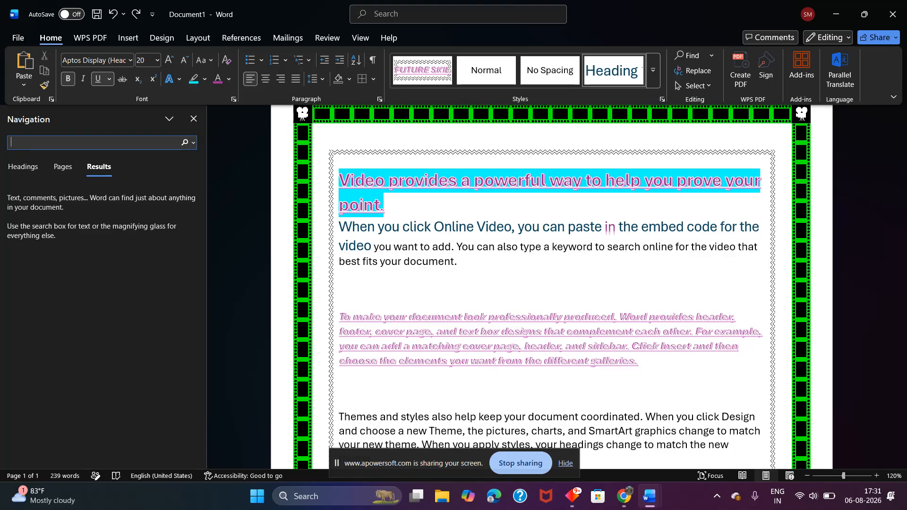
type("VIDEO")
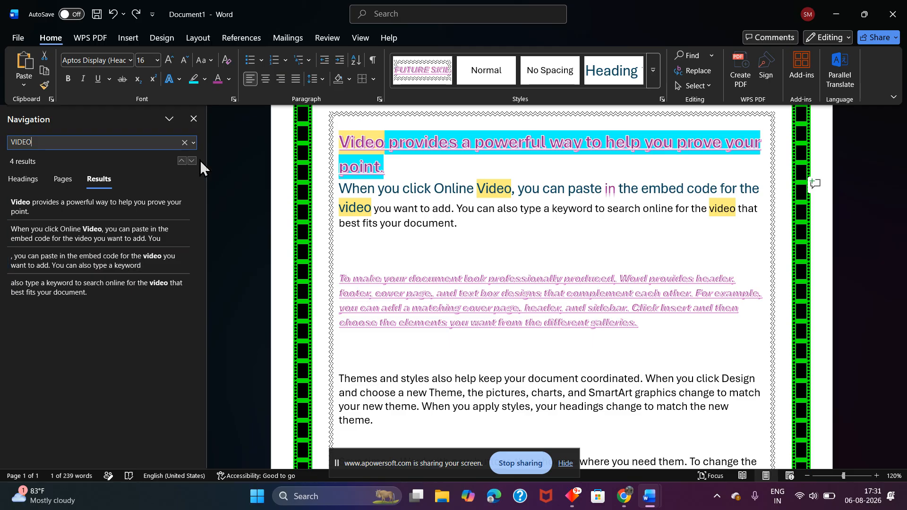
Go through each match for VIDEO from first to last and look over the highlighted occurrences in the document.
left_click(153, 214)
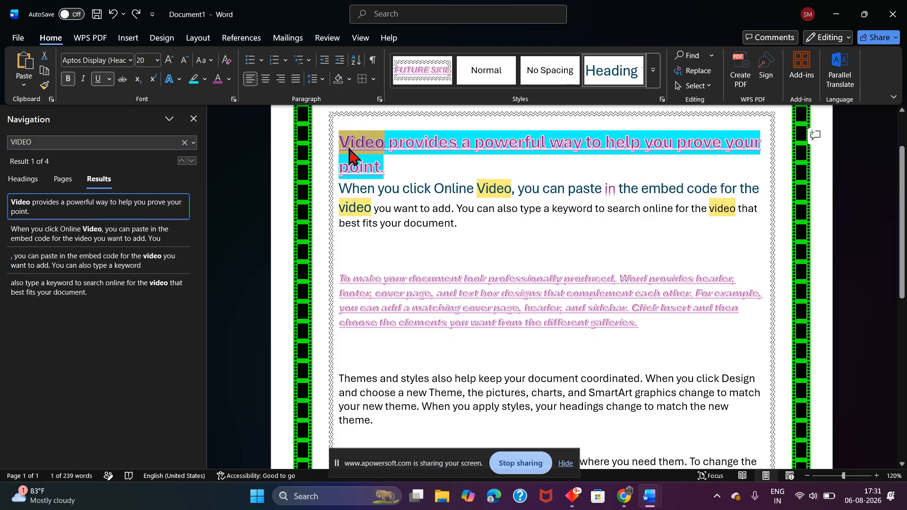
left_click(127, 239)
left_click(162, 267)
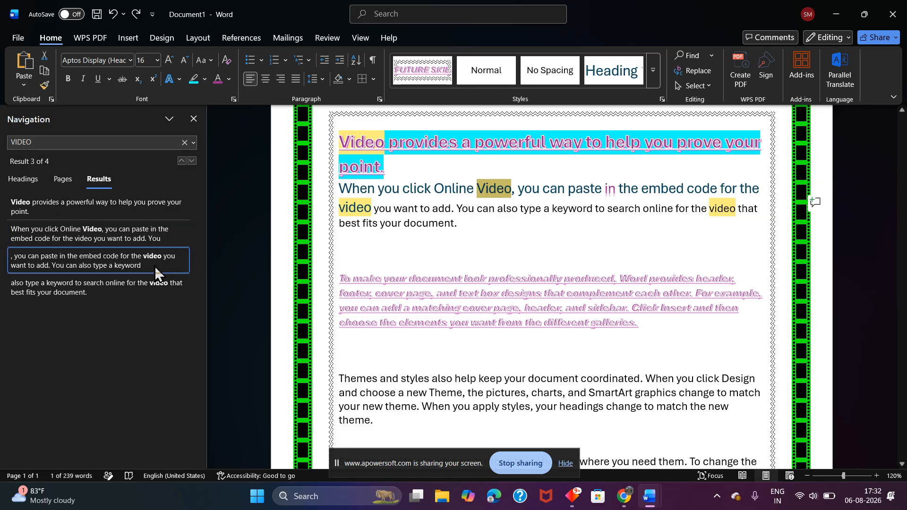
left_click(97, 293)
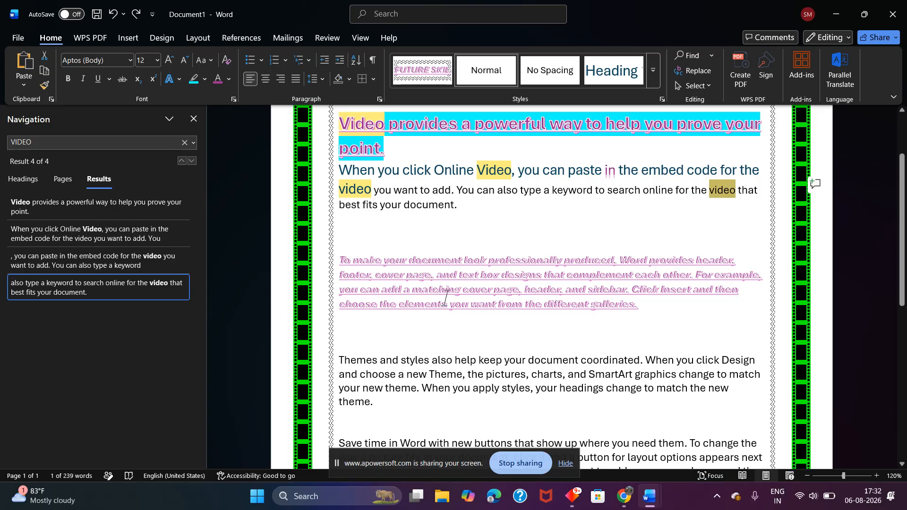
scroll(447, 298, "down", 2)
scroll(449, 297, "up", 1)
scroll(449, 297, "down", 2)
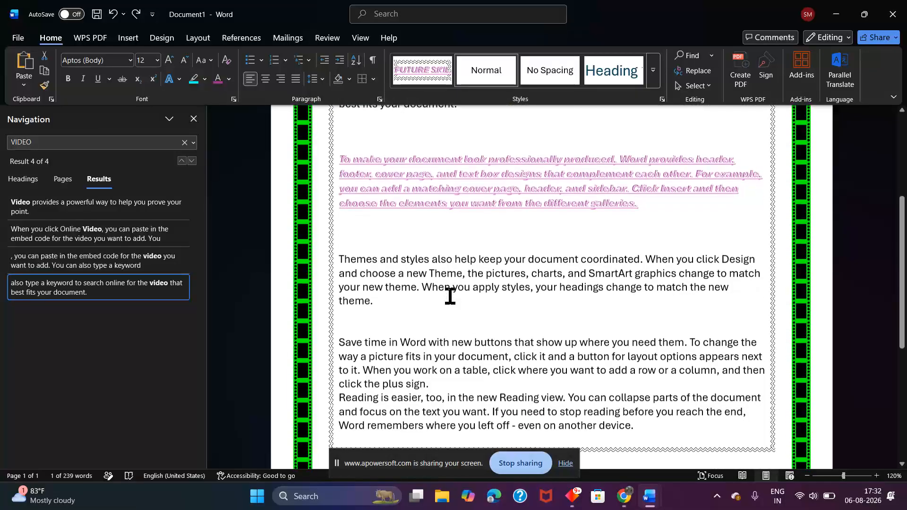
scroll(444, 298, "up", 1)
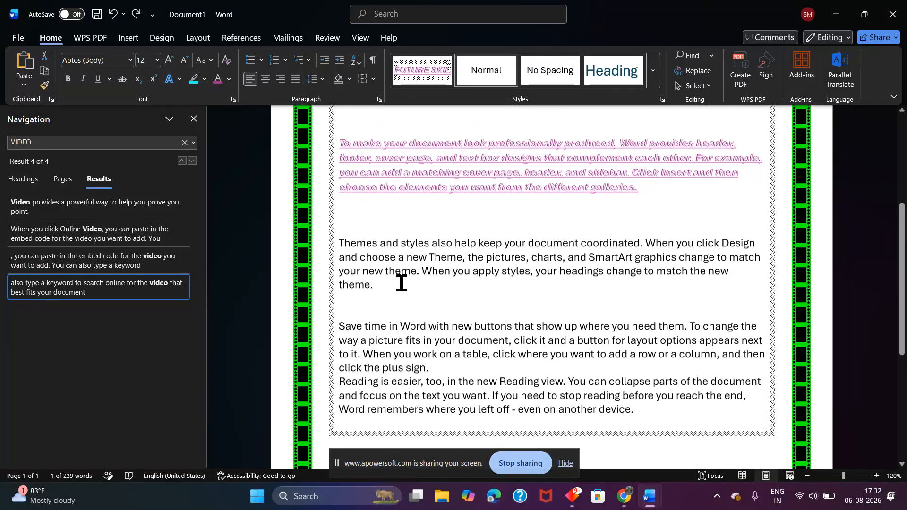
scroll(496, 326, "up", 2)
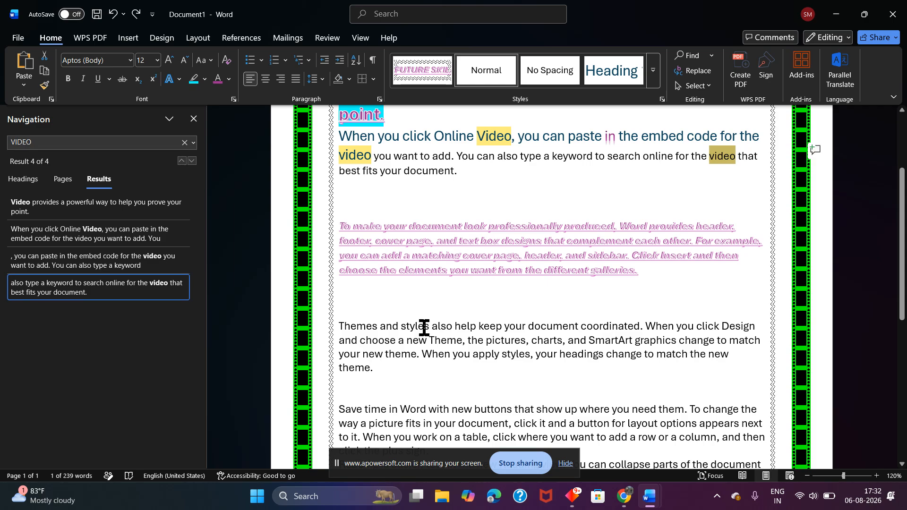
scroll(422, 326, "up", 3)
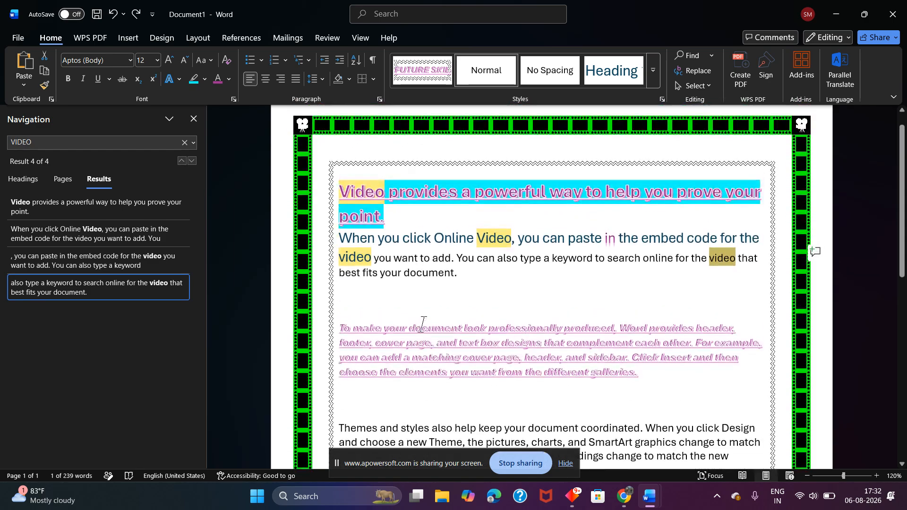
Search the document for the letter A instead, browse the full list of matches, and switch to the page thumbnails.
left_click(95, 148)
key("BackSpace")
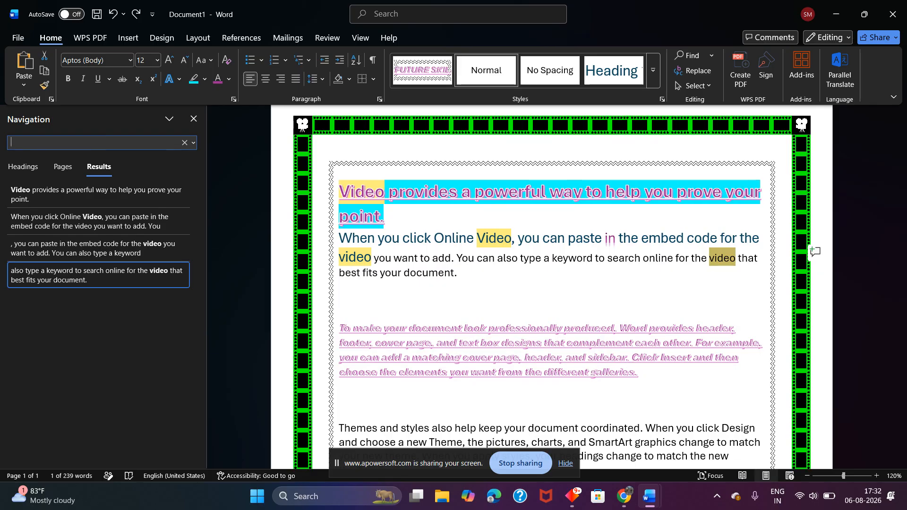
type("A")
scroll(119, 223, "down", 10)
scroll(118, 243, "down", 15)
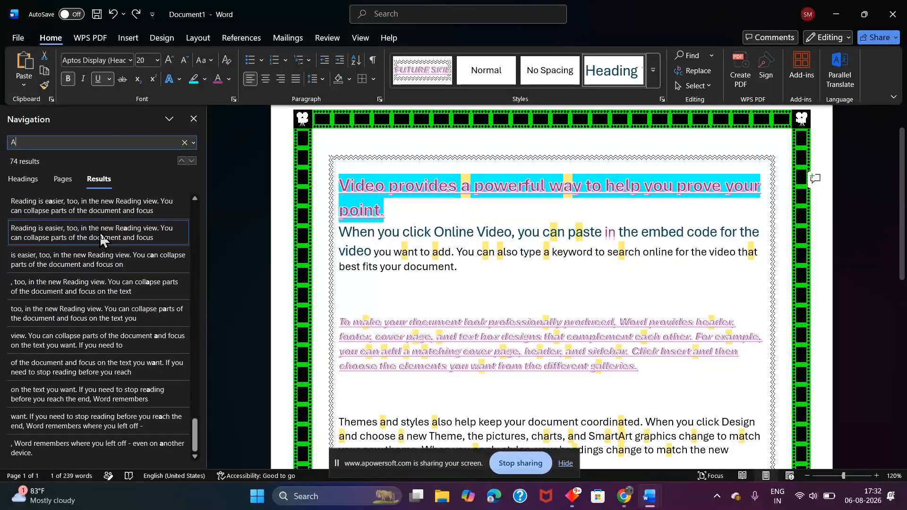
scroll(120, 253, "up", 15)
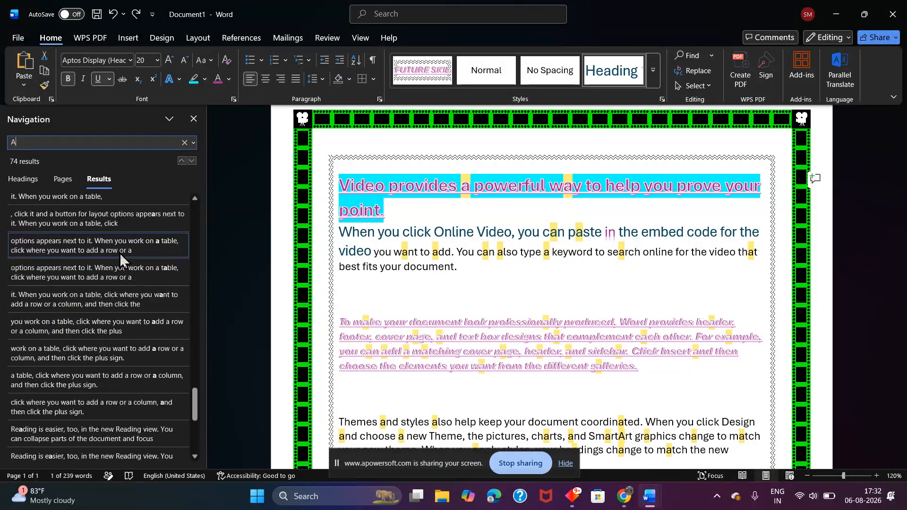
scroll(119, 253, "up", 10)
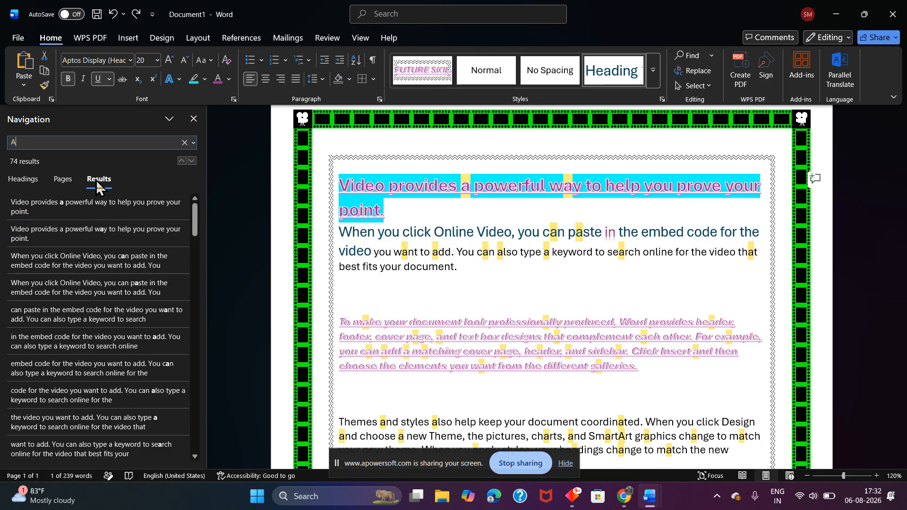
left_click(57, 181)
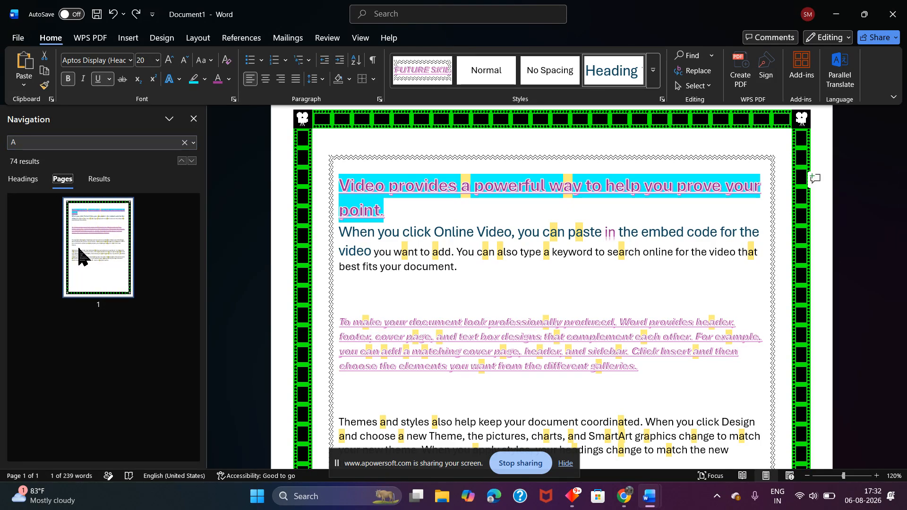